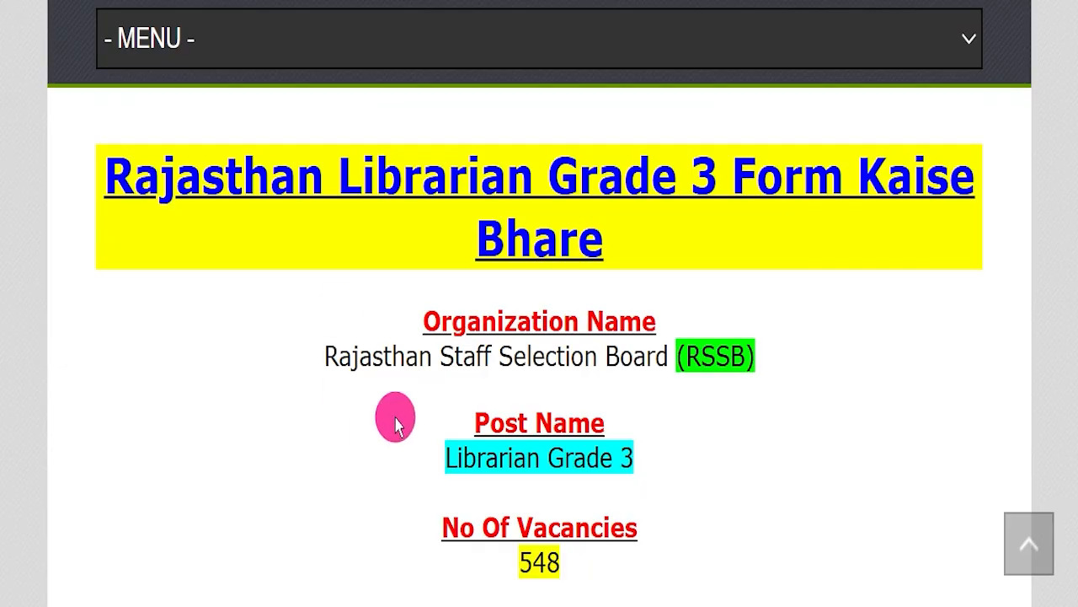
Highlight the number of vacancies in the Librarian Grade 3 article.
left_click_drag(499, 561, 637, 560)
left_click(716, 537)
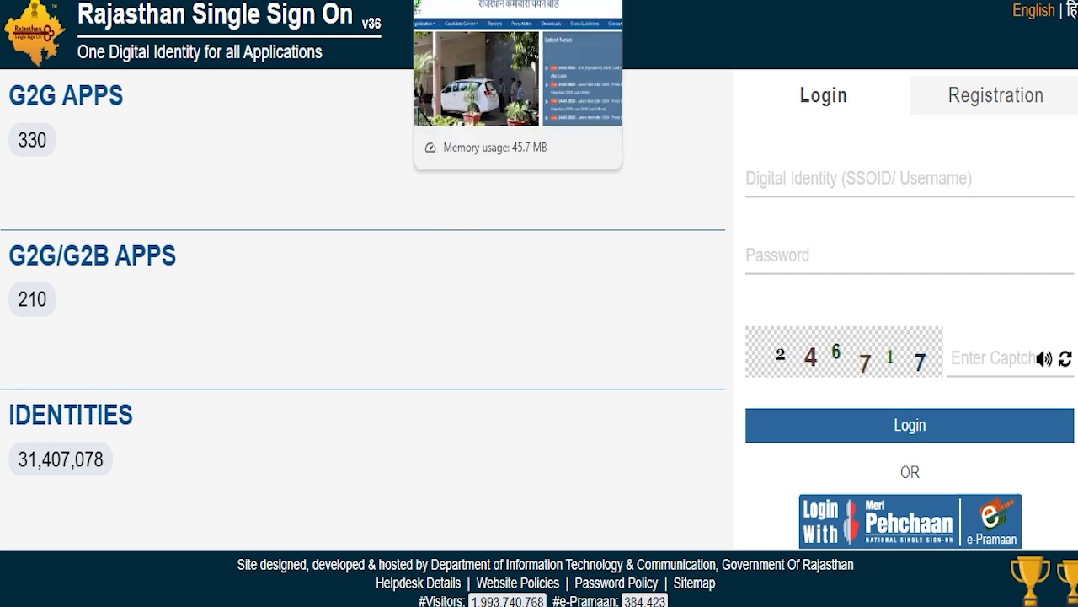
Switch to the Rajasthan Staff Selection Board website and look over its home page down to the footer.
left_click(518, 1)
scroll(514, 296, "down", 3)
scroll(443, 286, "down", 2)
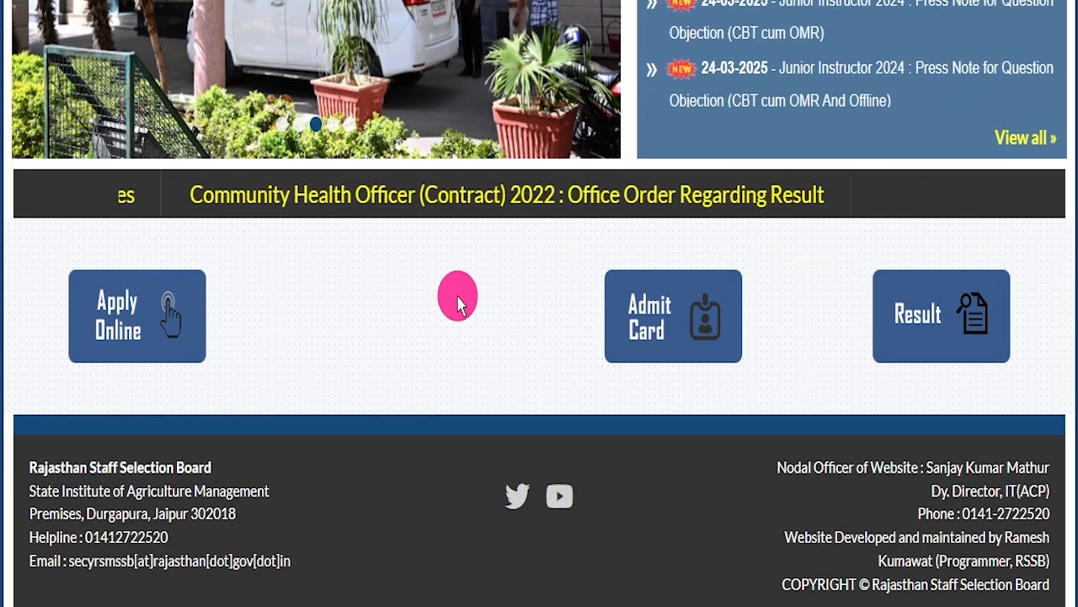
scroll(457, 303, "up", 5)
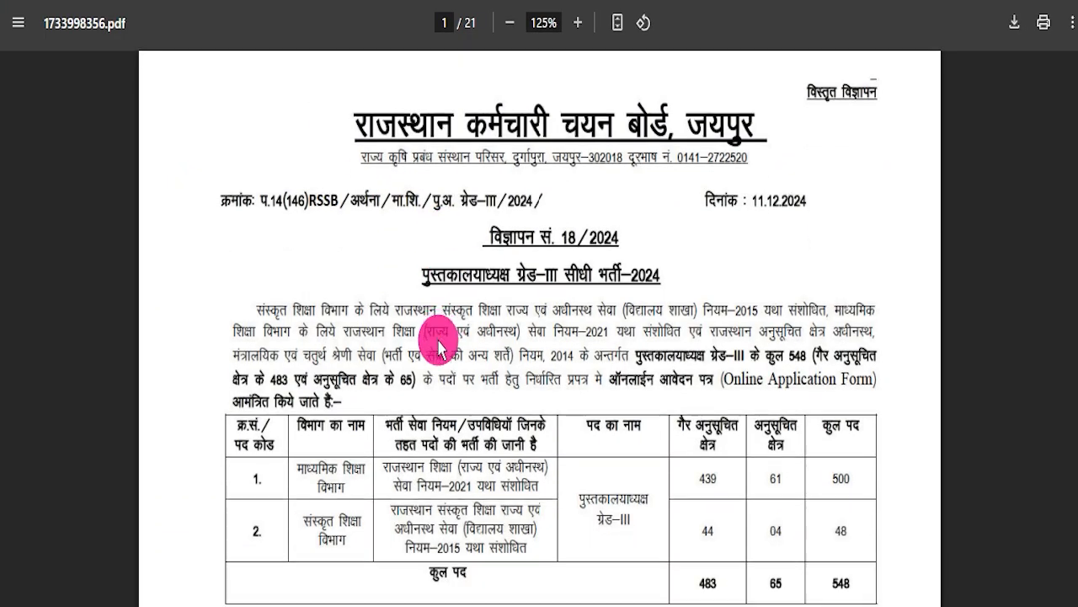
Skim the official notification PDF from the special notes through the registration fees to the reservation tables.
scroll(438, 345, "down", 20)
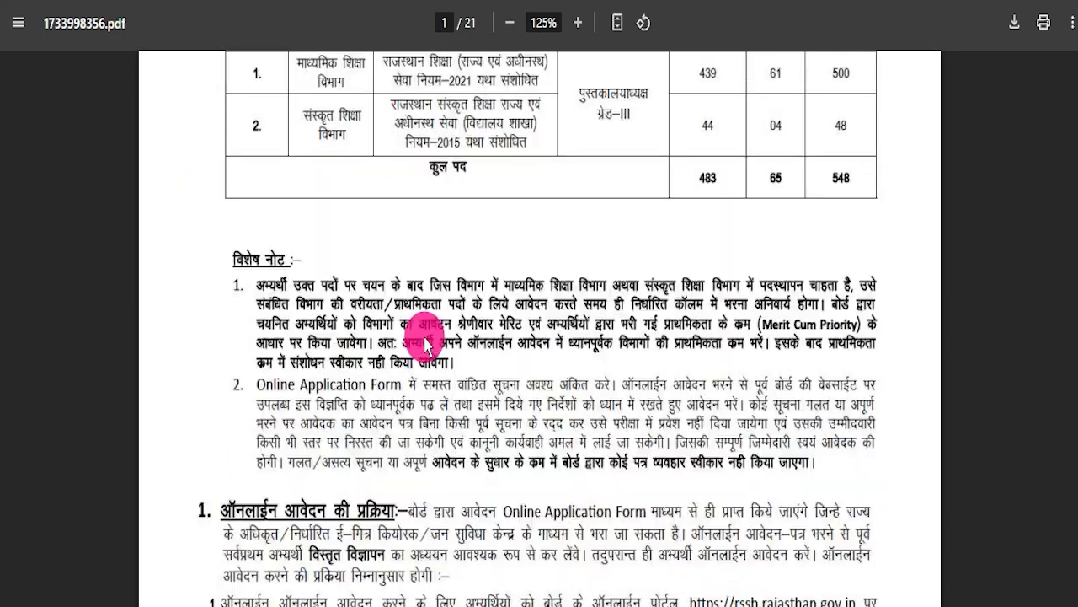
scroll(422, 347, "down", 15)
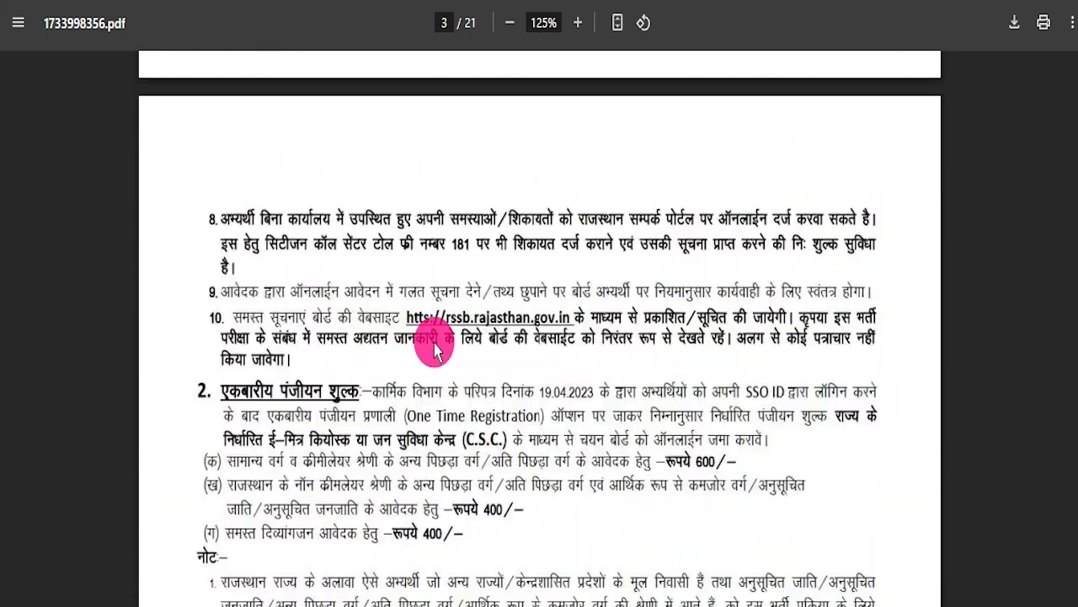
scroll(459, 349, "down", 15)
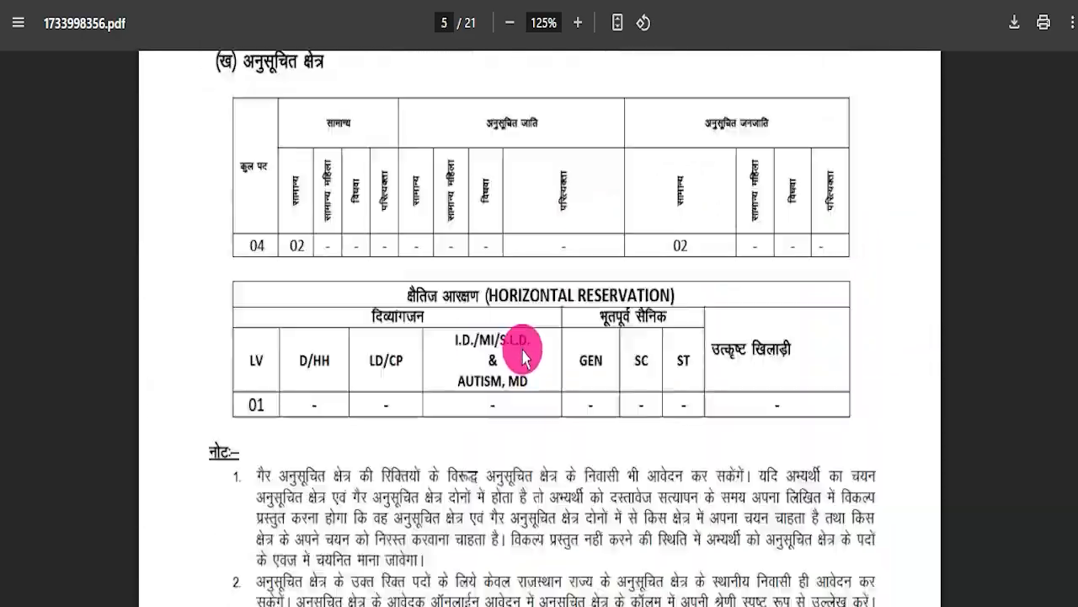
left_click_drag(1074, 181, 1075, 25)
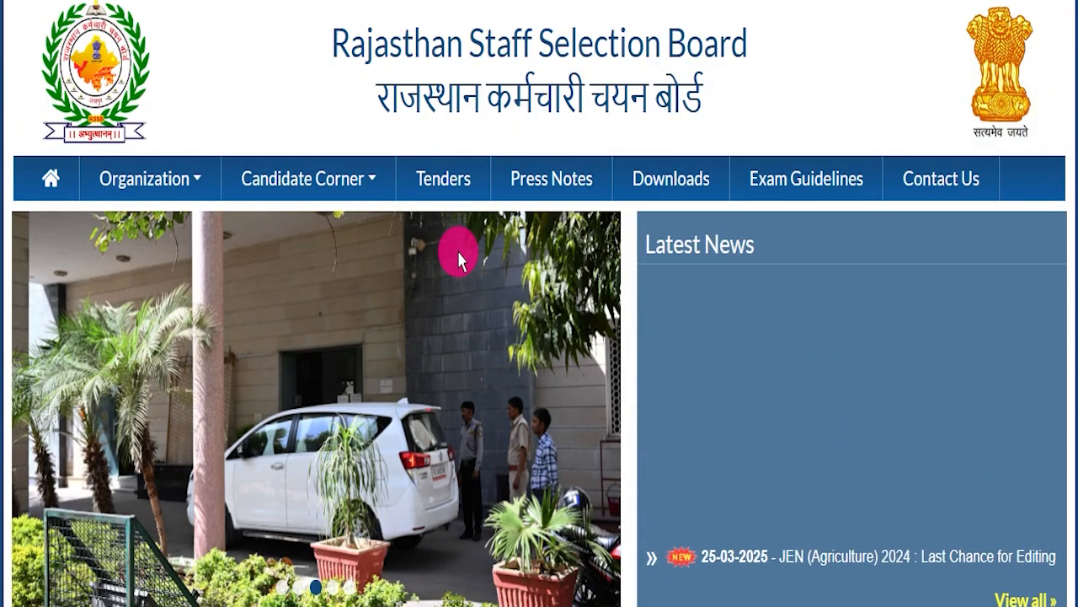
Look over the news and service links on the Rajasthan Staff Selection Board home page once more.
scroll(457, 249, "down", 1)
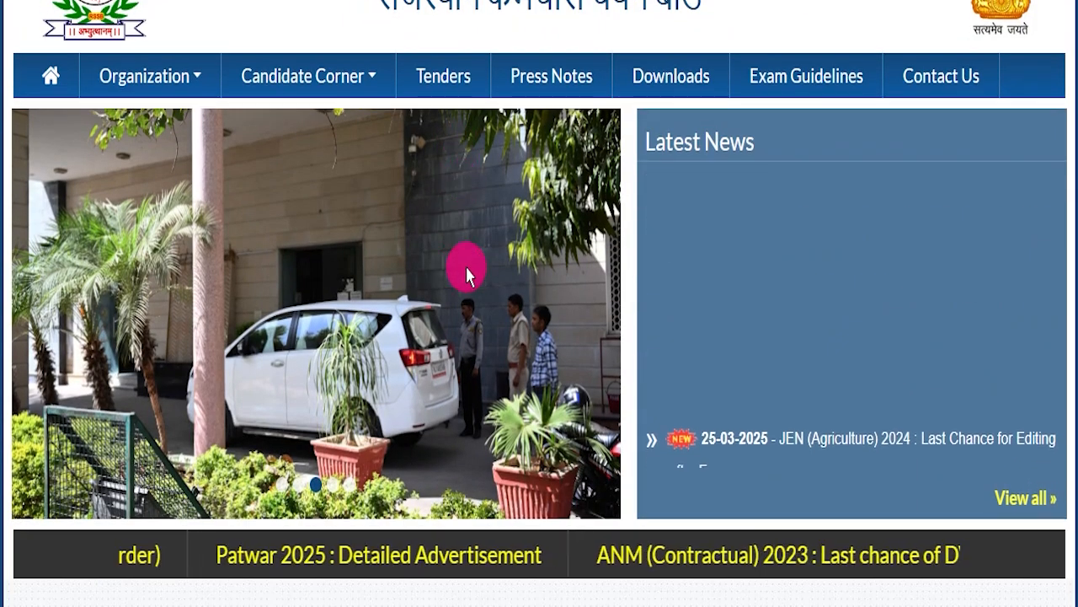
scroll(472, 261, "down", 4)
scroll(449, 305, "up", 5)
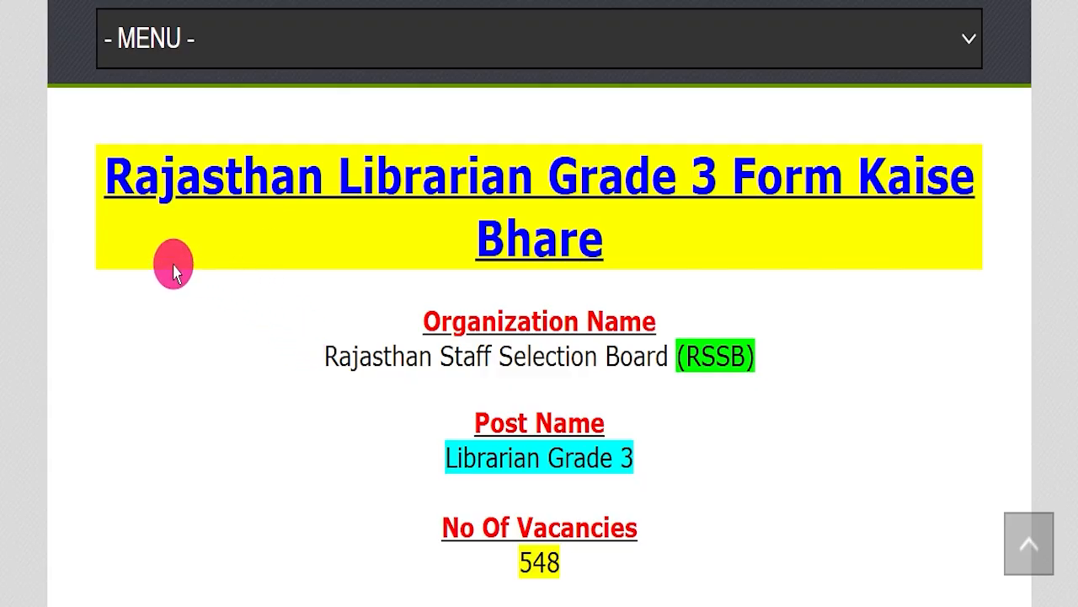
Highlight the Rajasthan Librarian Grade 3 form heading and review the IndSarkariNaukri article from its top back to that heading.
left_click_drag(95, 180, 690, 234)
left_click(691, 267)
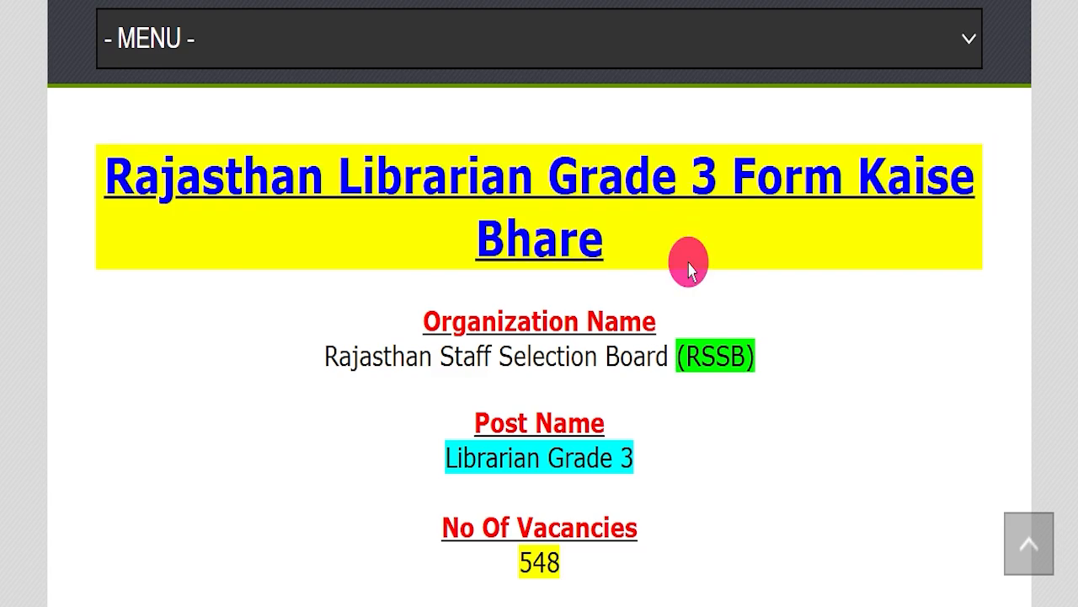
scroll(397, 284, "up", 10)
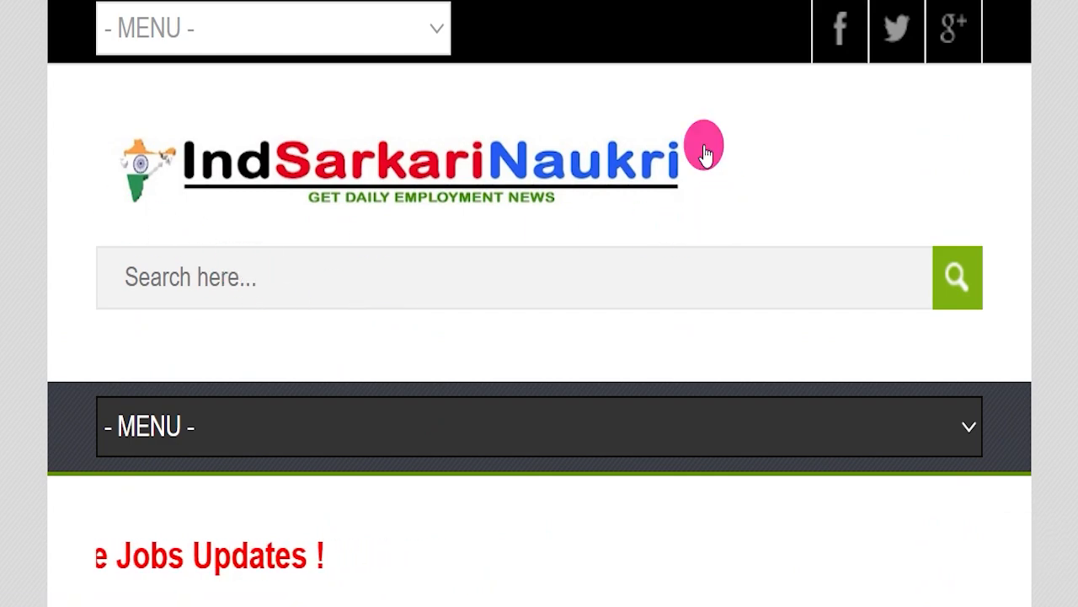
scroll(699, 202, "down", 10)
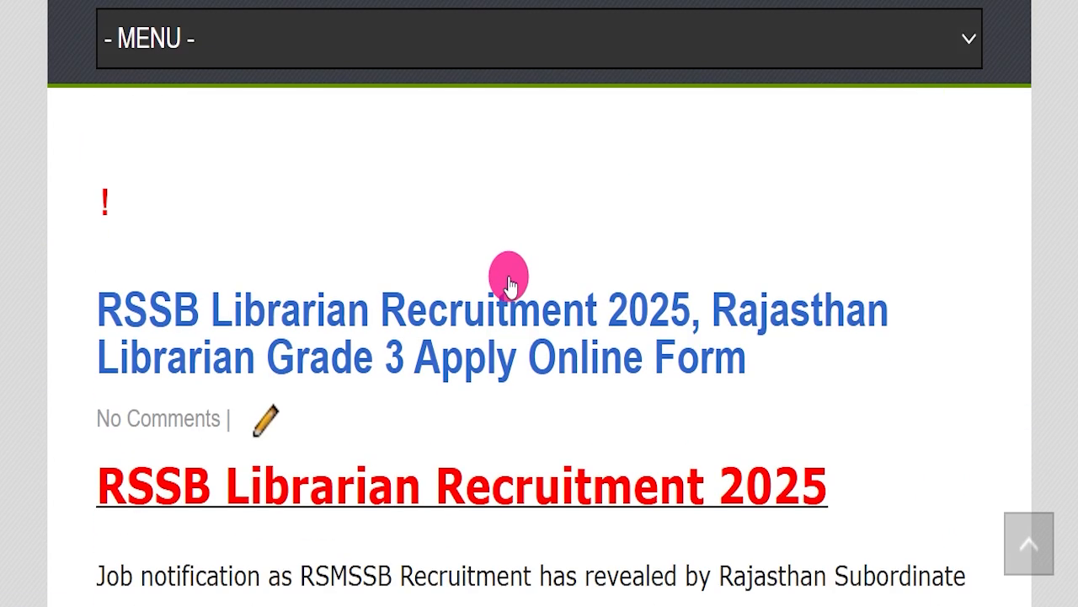
scroll(539, 262, "down", 1)
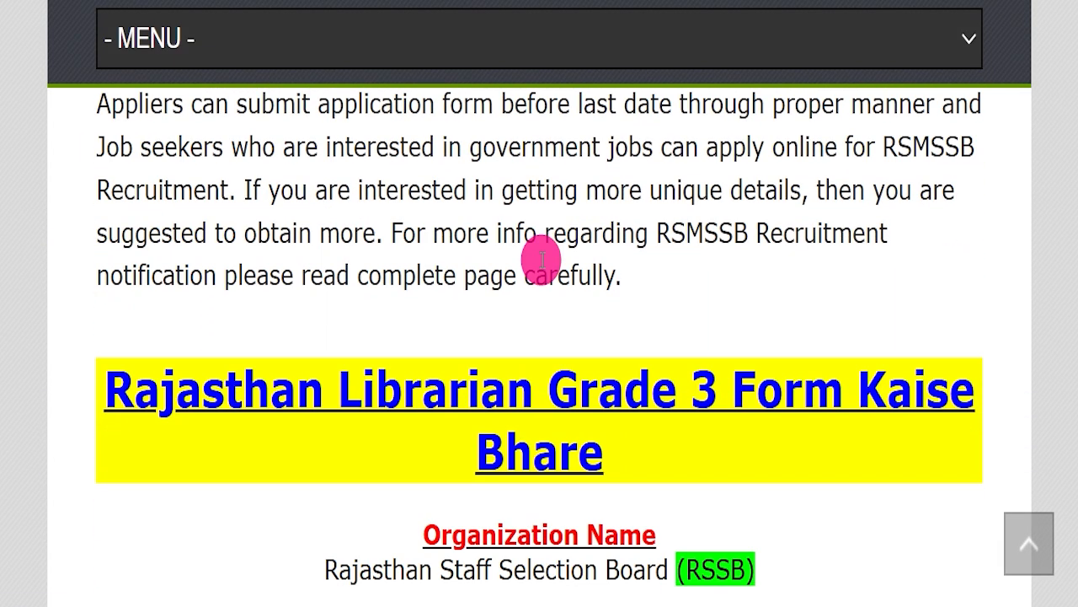
scroll(356, 244, "down", 3)
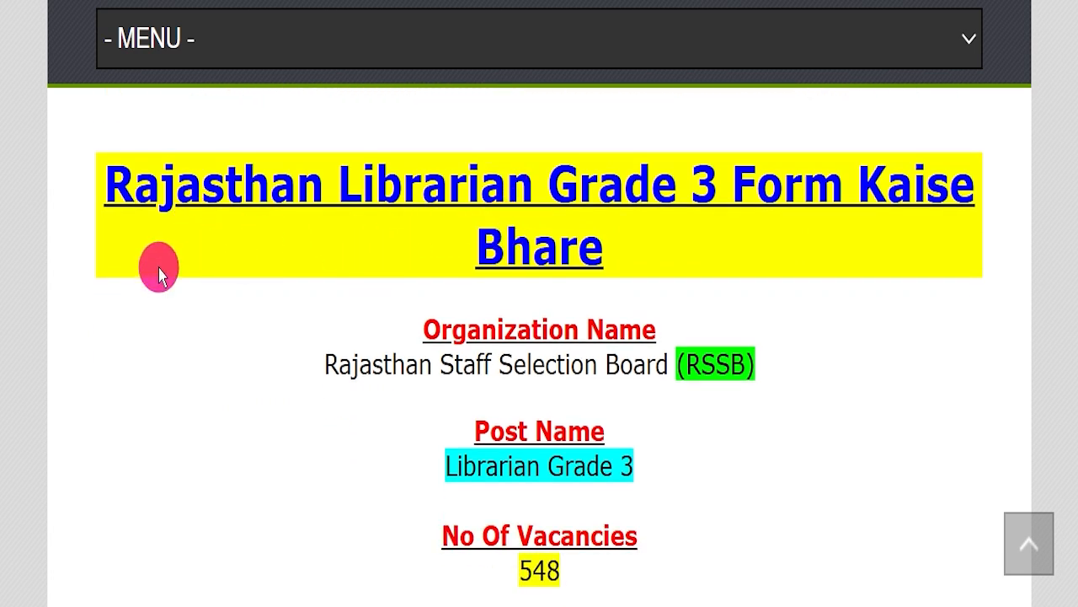
Highlight the article's form heading, organization name, post name and number of vacancies one after another.
left_click_drag(93, 172, 645, 255)
left_click_drag(274, 358, 778, 357)
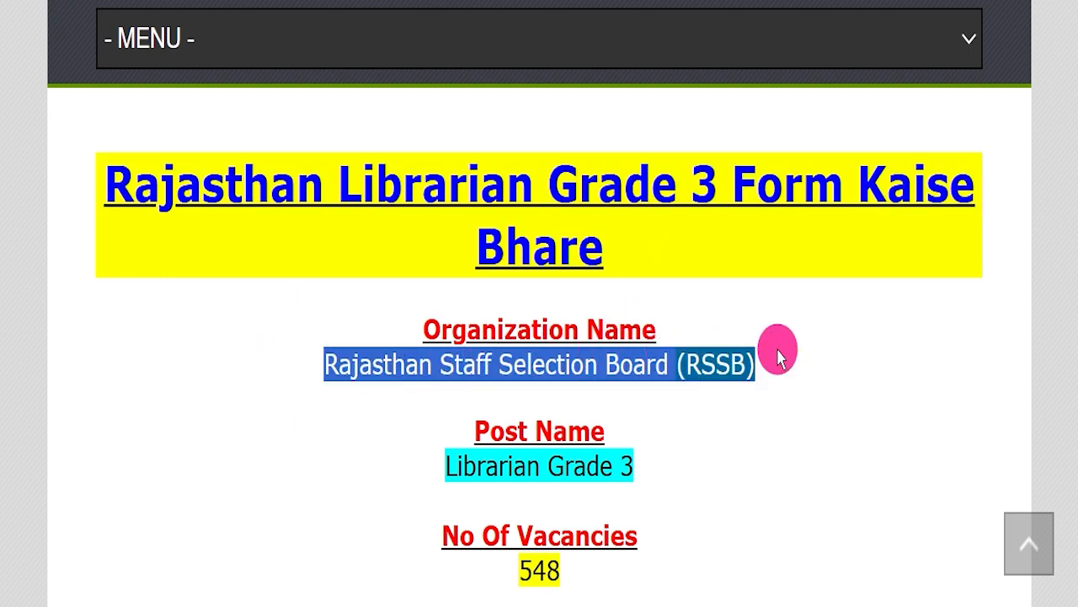
left_click_drag(356, 455, 814, 462)
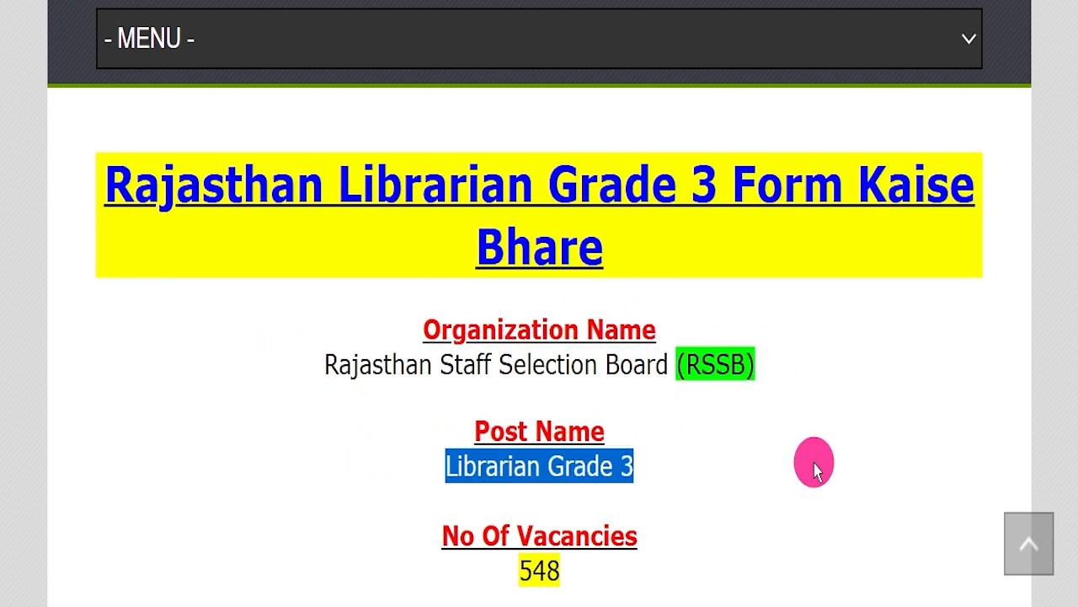
scroll(584, 397, "down", 3)
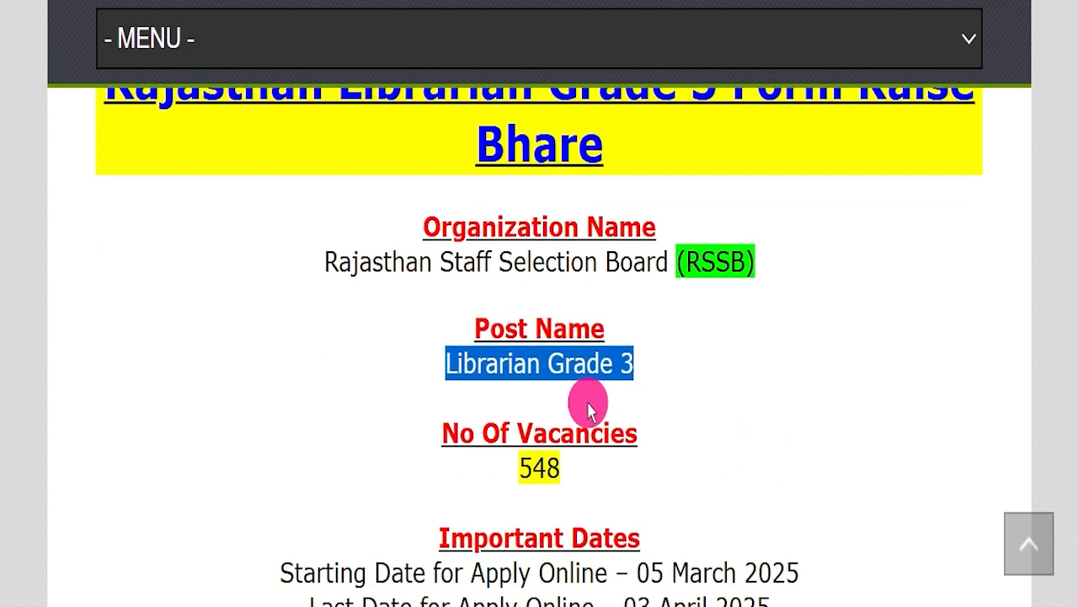
left_click_drag(431, 371, 601, 366)
left_click(834, 383)
Underline the last date for applying online in red under Important Dates, clear the marking and highlight the date.
scroll(838, 385, "down", 2)
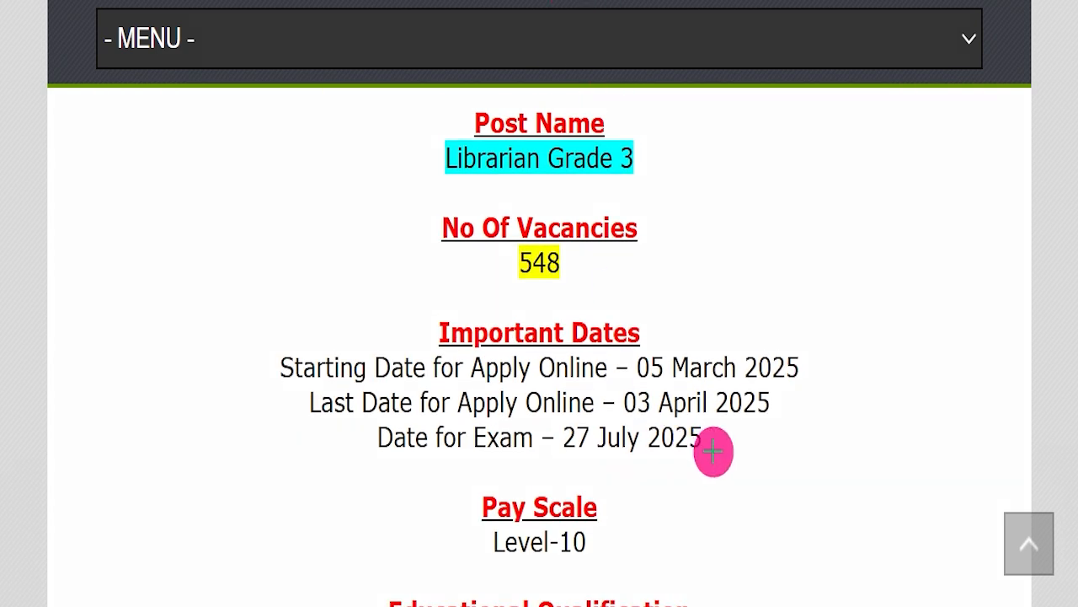
left_click_drag(623, 415, 828, 417)
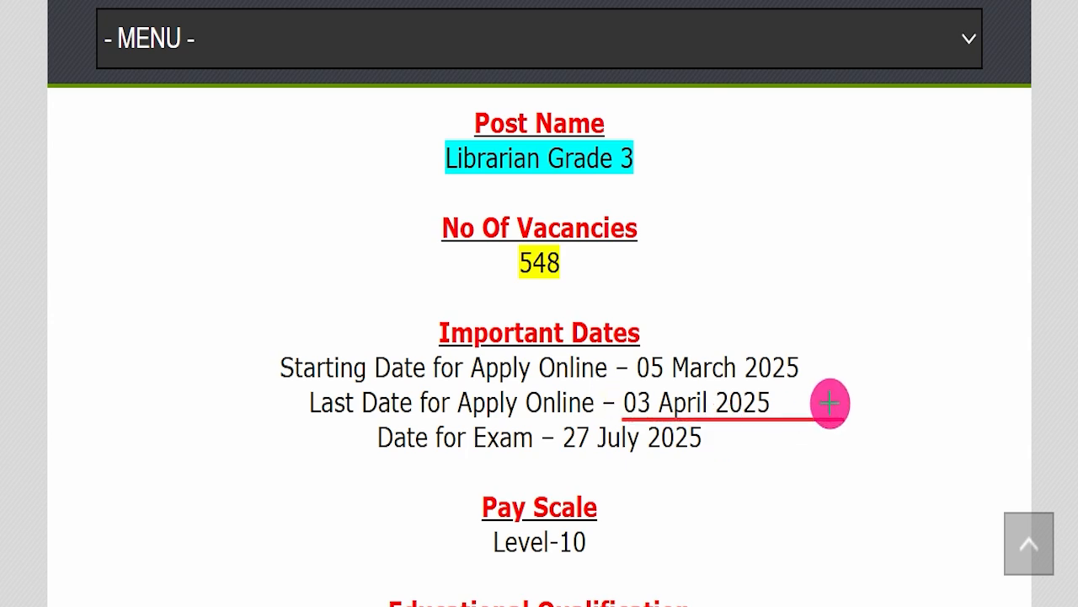
left_click_drag(774, 394, 940, 295)
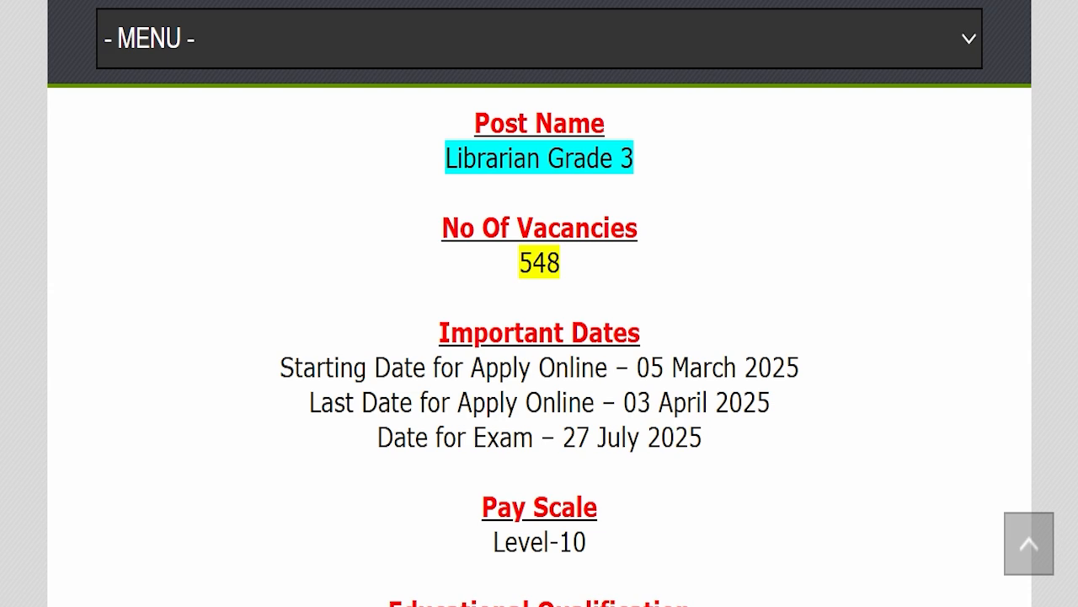
left_click_drag(626, 396, 809, 397)
left_click(795, 416)
Highlight the pay scale and the accepted qualifications, including the Diploma in Library & Information Science.
scroll(807, 380, "down", 2)
left_click_drag(487, 428, 665, 412)
scroll(665, 412, "down", 4)
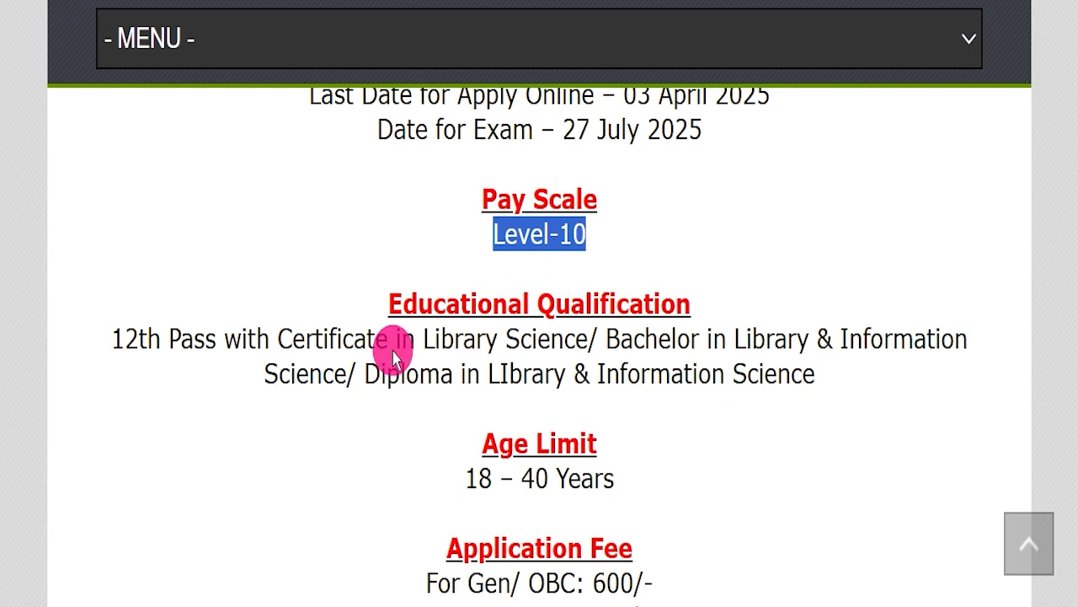
left_click_drag(168, 337, 816, 373)
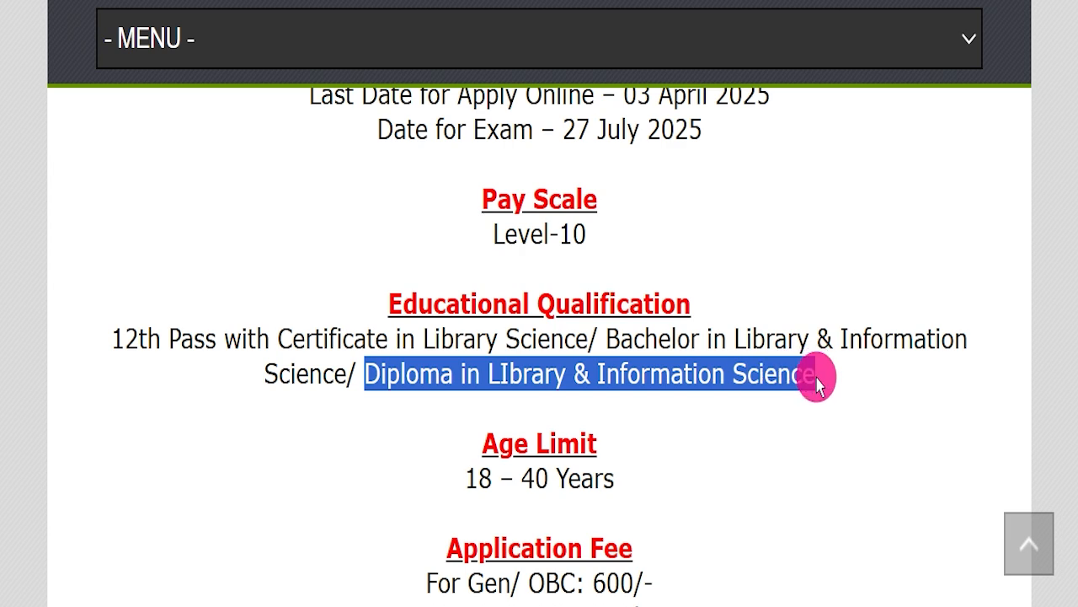
left_click(807, 403)
Highlight the age limit and the application fees for Gen/OBC, OBC NCL and SC/ST, and clear the highlight.
scroll(807, 402, "down", 2)
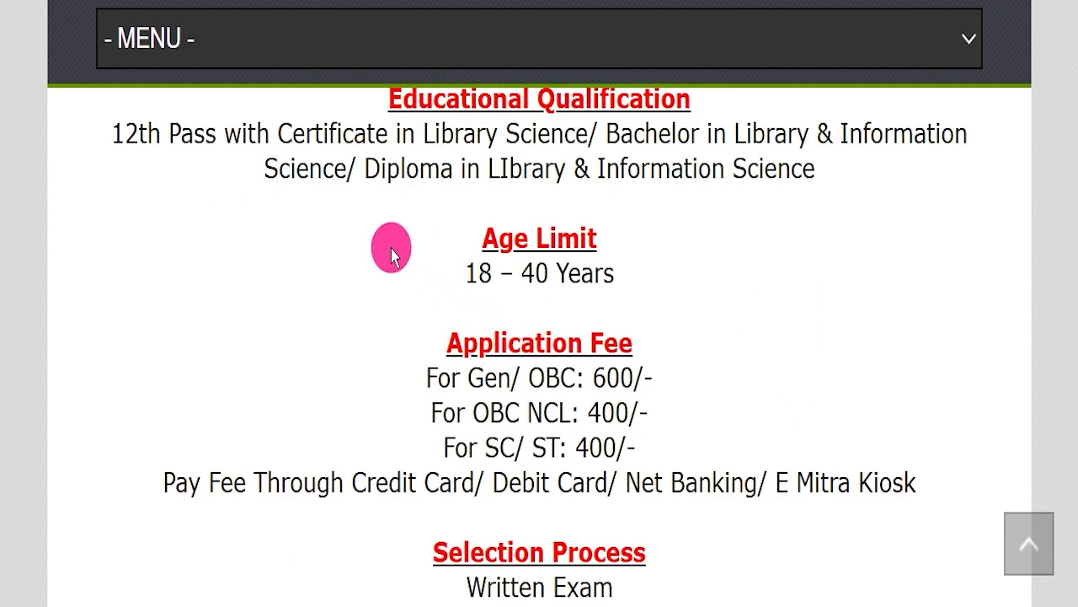
left_click_drag(396, 271, 693, 265)
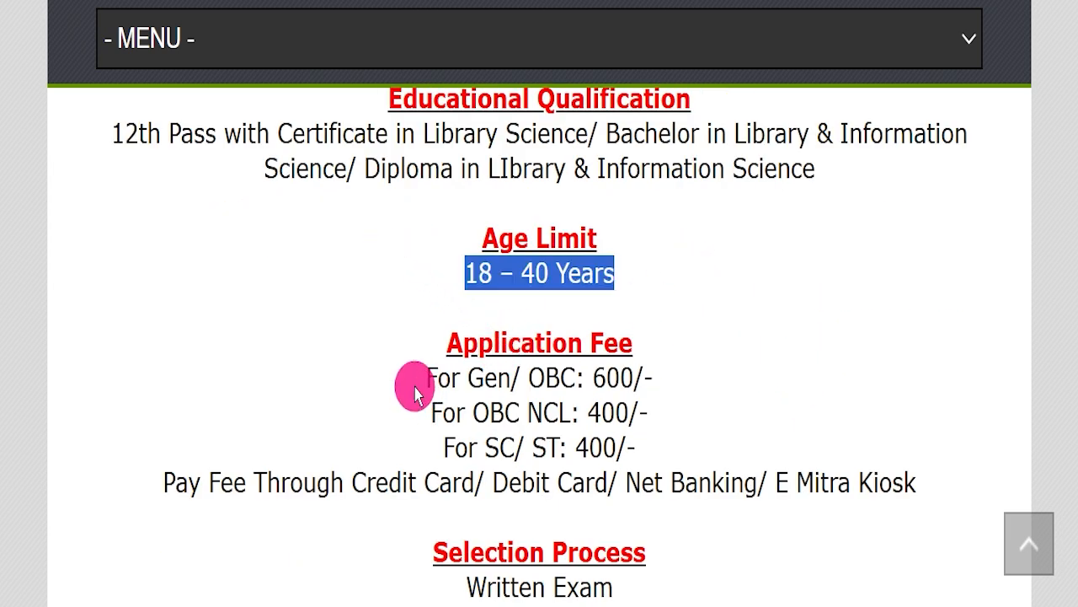
left_click_drag(377, 368, 714, 438)
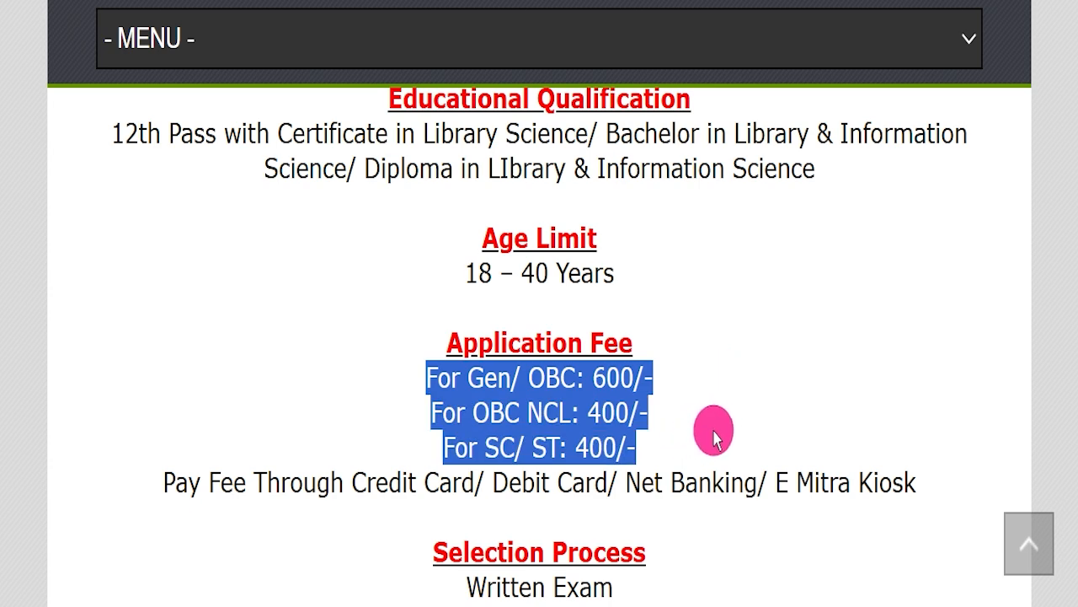
scroll(720, 436, "down", 2)
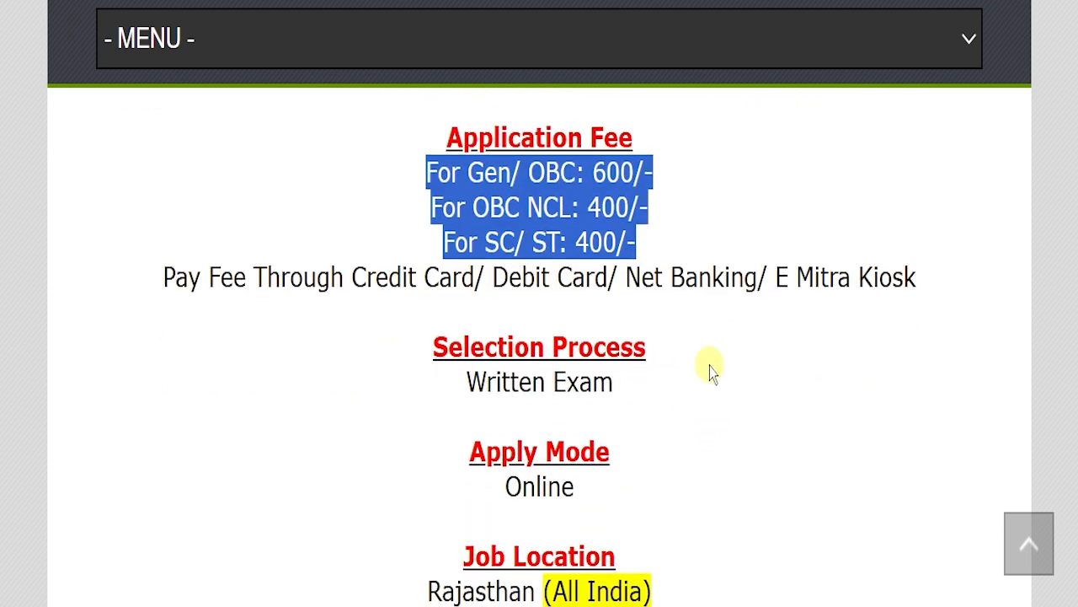
triple_click(710, 371)
Highlight the apply mode and the All India note under Job Location.
left_click_drag(450, 457, 643, 484)
scroll(710, 421, "down", 1)
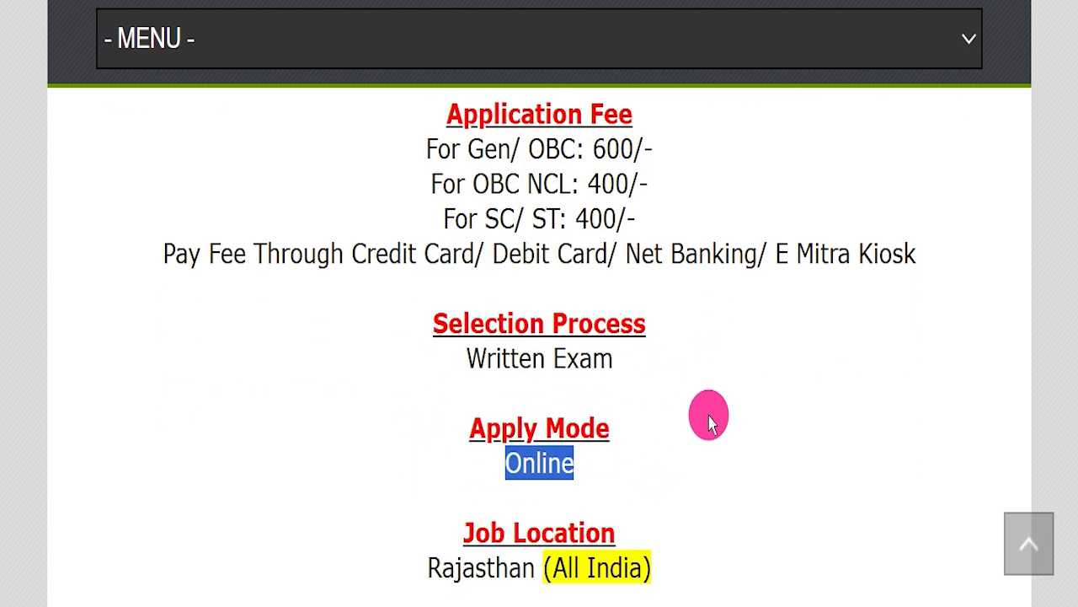
left_click_drag(374, 487, 691, 483)
Highlight the sso.rajasthan.gov.in address under Official Website and clear the highlight.
scroll(699, 481, "down", 1)
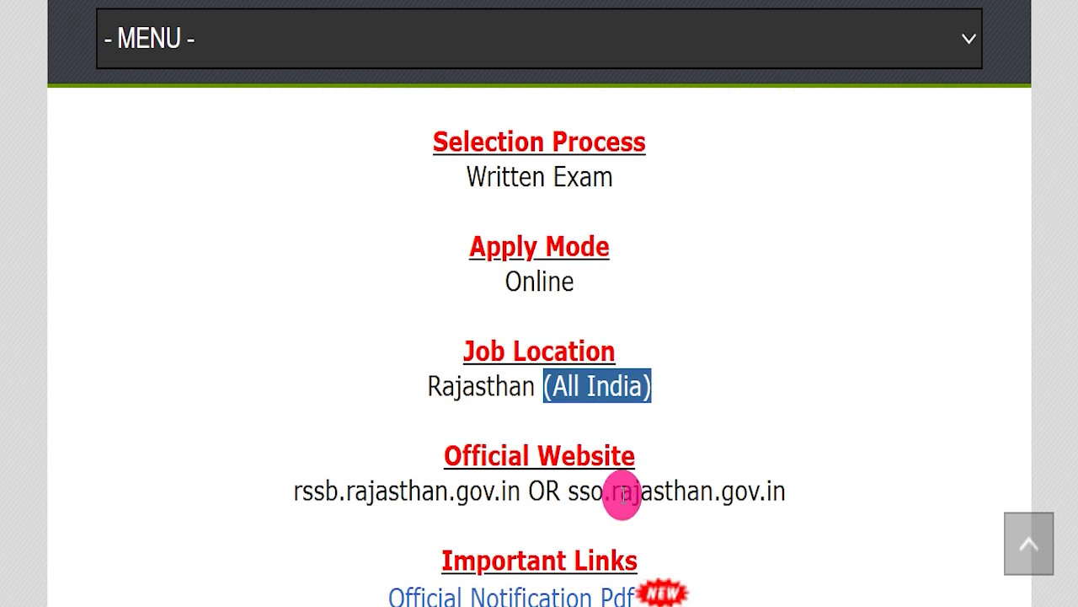
left_click_drag(567, 489, 879, 475)
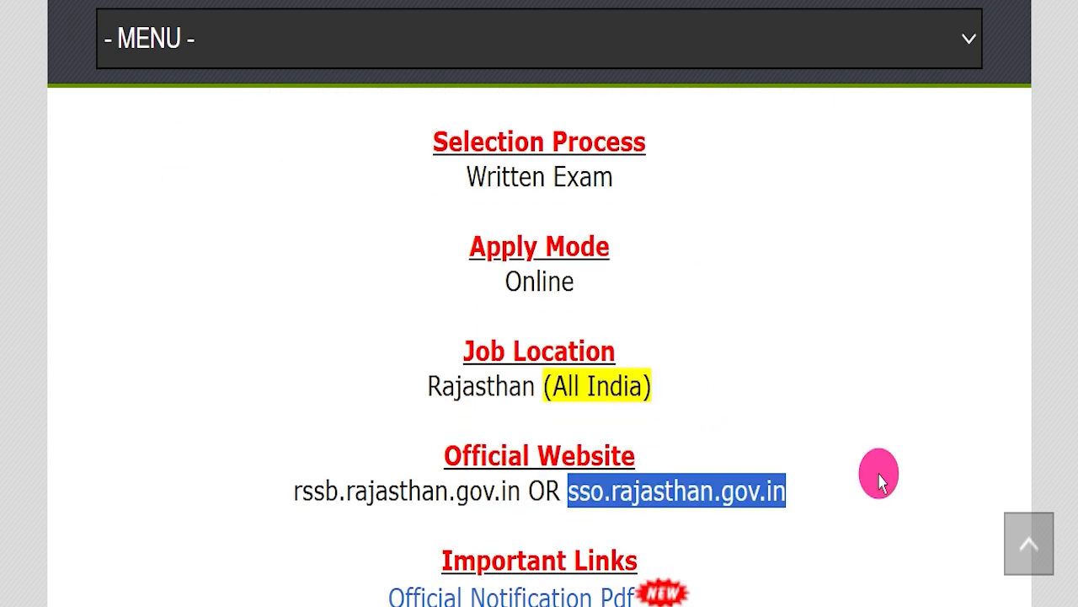
left_click(814, 502)
left_click_drag(797, 493, 588, 486)
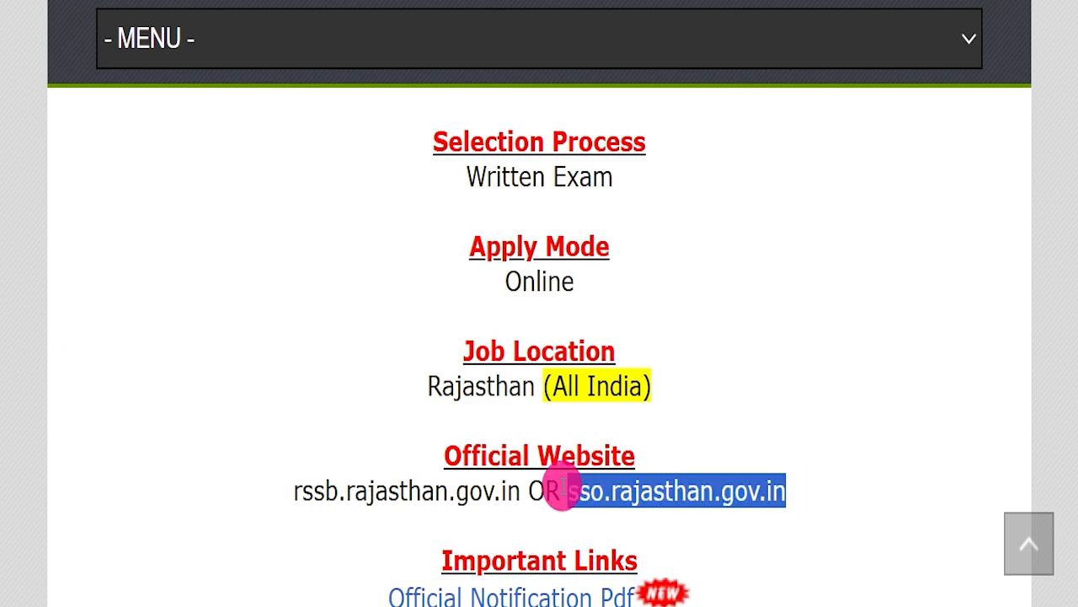
left_click(706, 428)
Highlight the Important Links list and the Official Notification Pdf link in it.
scroll(706, 432, "down", 1)
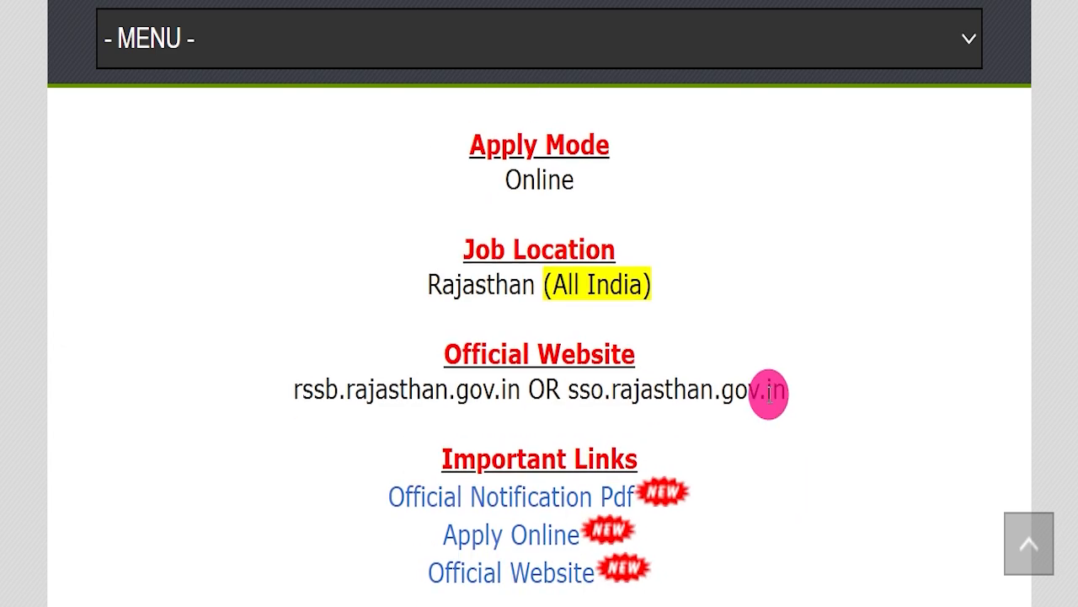
left_click_drag(392, 440, 746, 548)
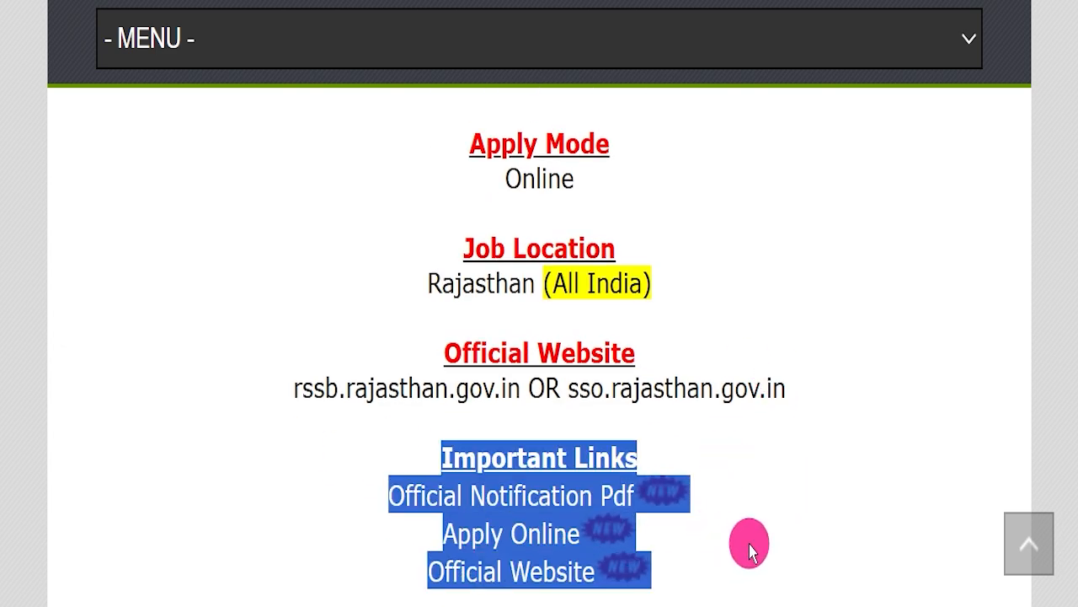
left_click_drag(379, 481, 619, 481)
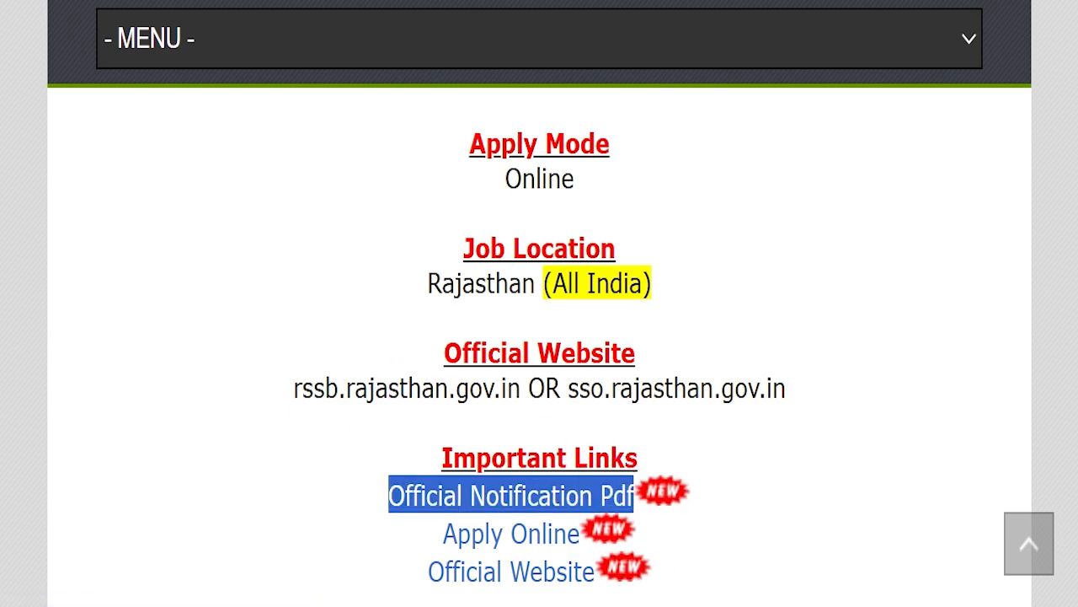
Switch to the official notification PDF and examine its vacancy tables, online application process, reservation rules and scheduled-area instructions, ending at page 1.
key("ctrl+Tab")
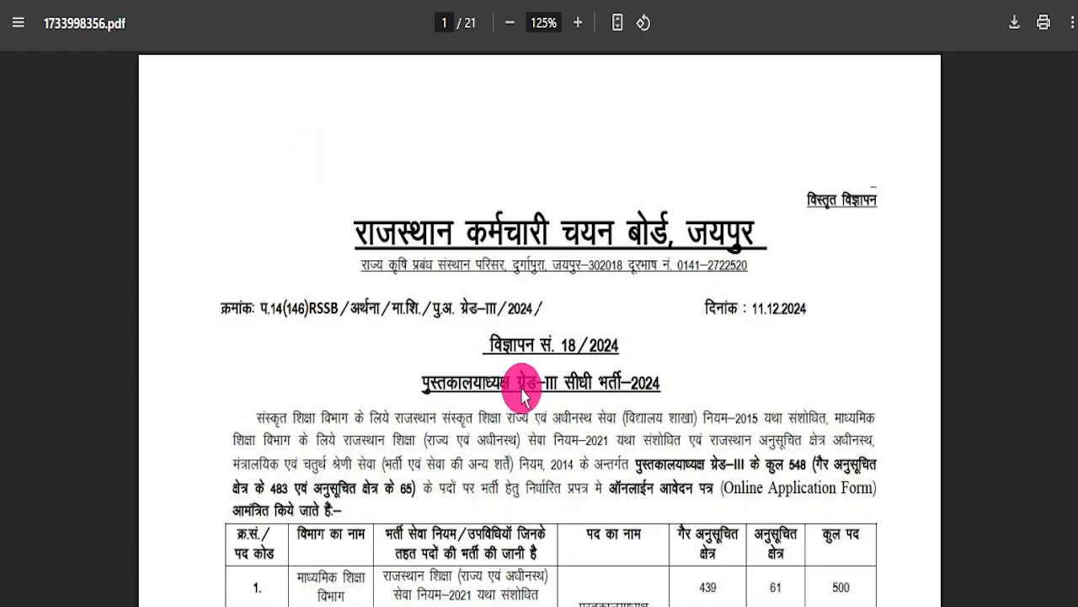
scroll(526, 404, "down", 4)
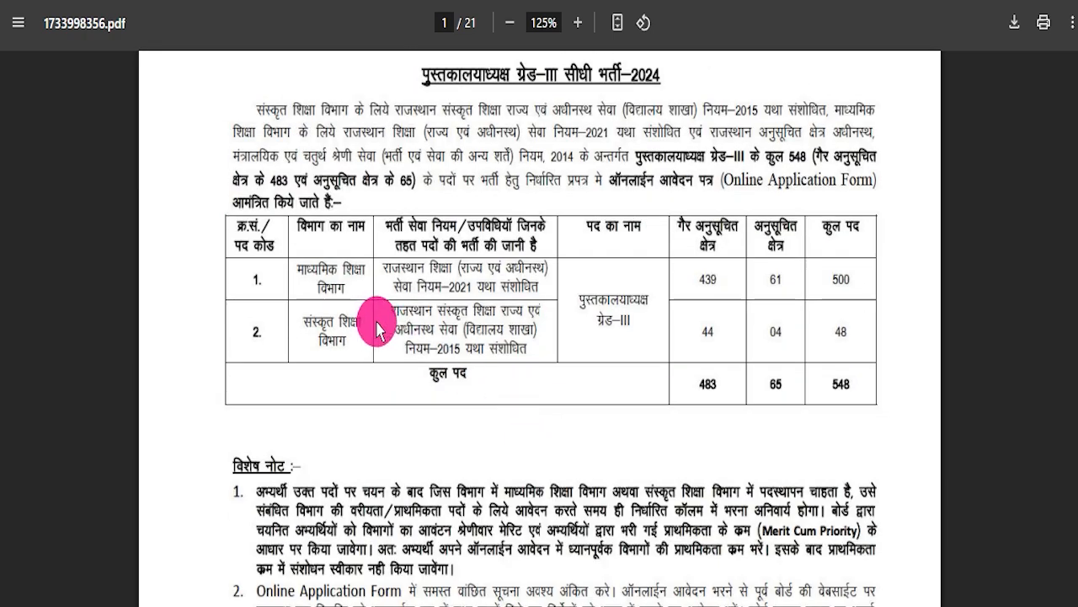
scroll(590, 370, "down", 1)
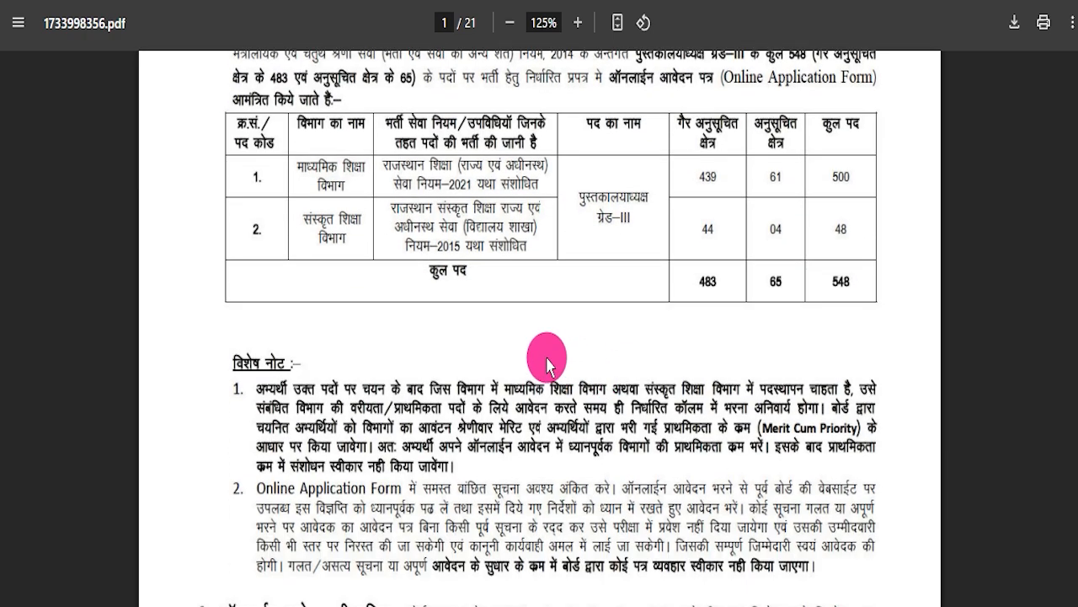
scroll(527, 380, "down", 4)
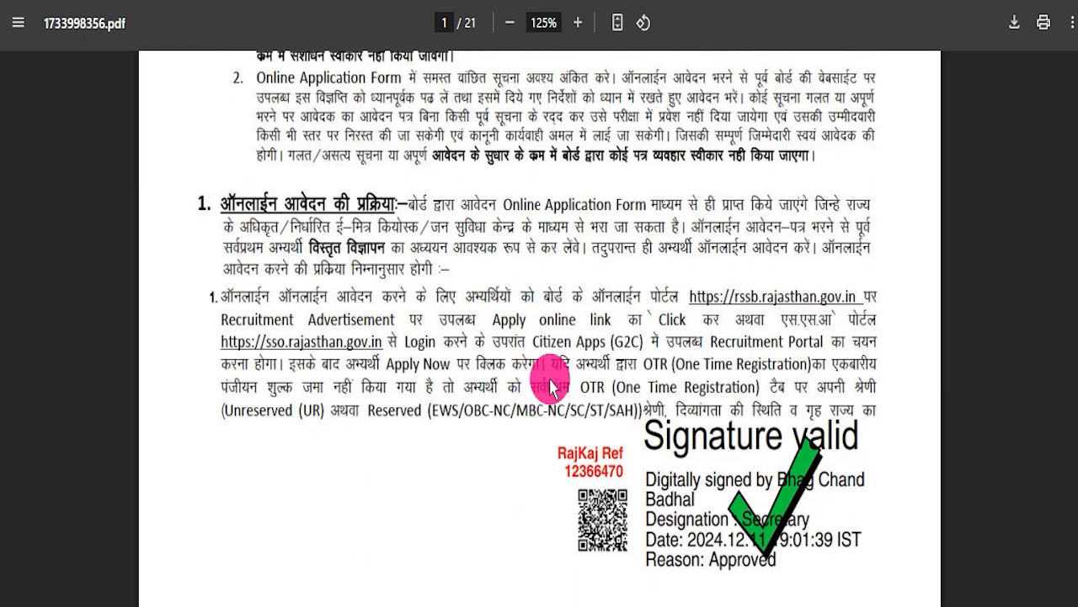
scroll(500, 373, "down", 15)
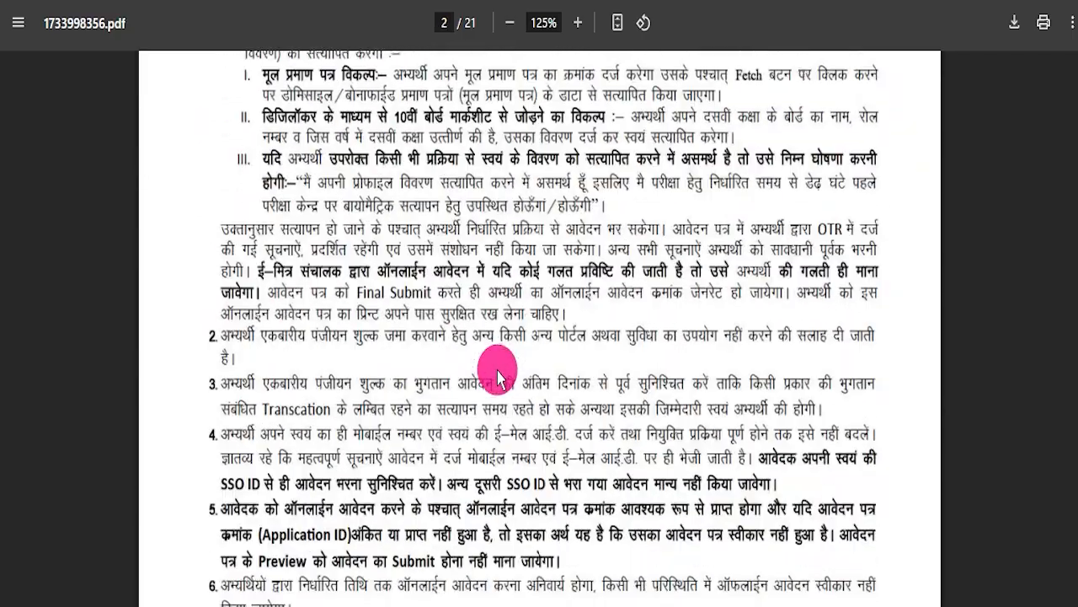
scroll(493, 370, "down", 15)
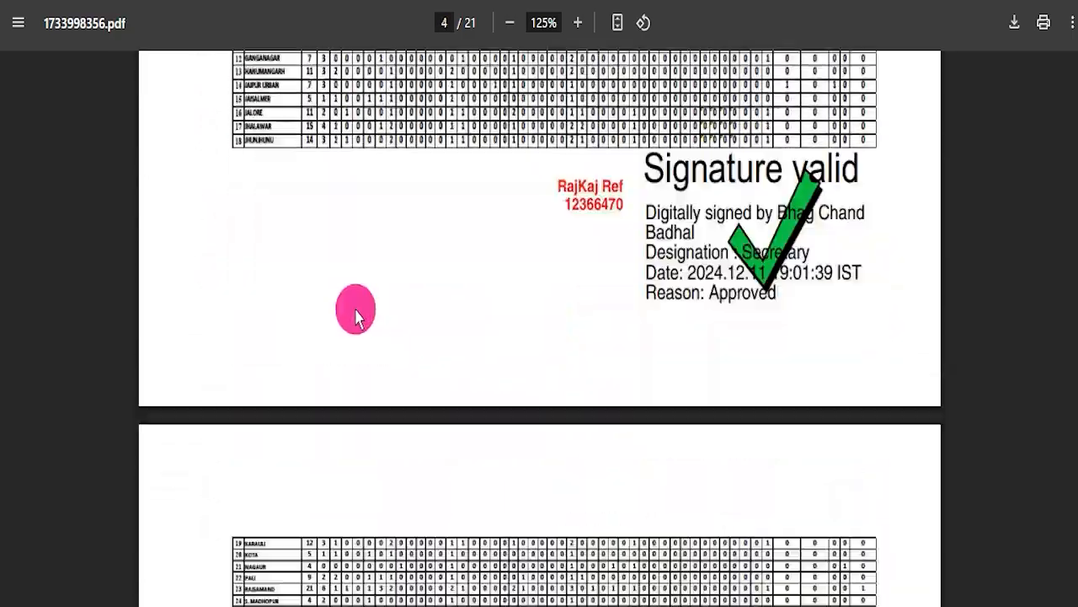
scroll(423, 333, "down", 5)
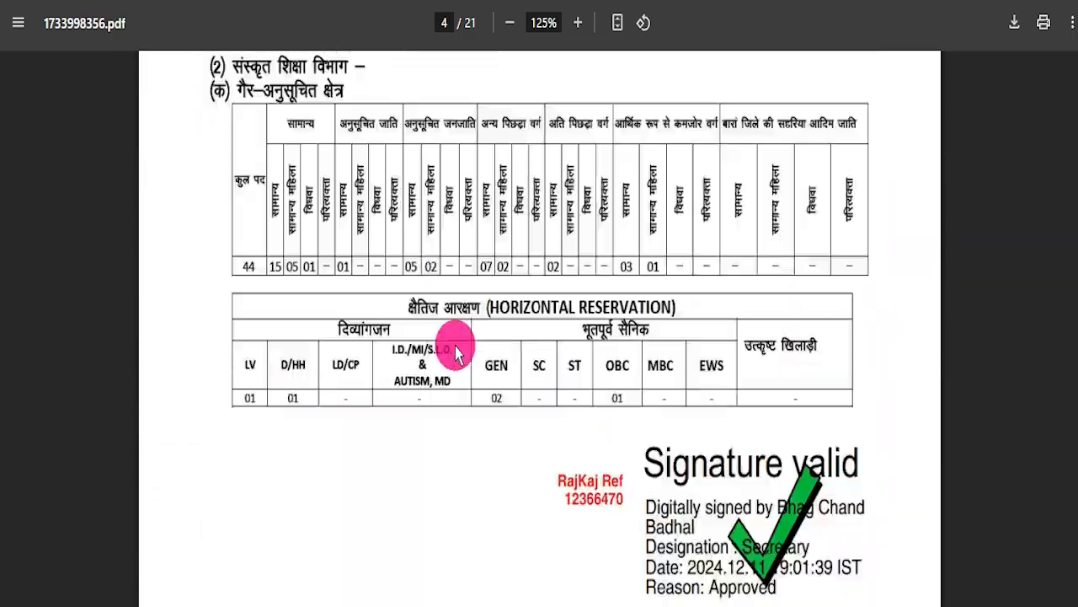
scroll(473, 352, "down", 15)
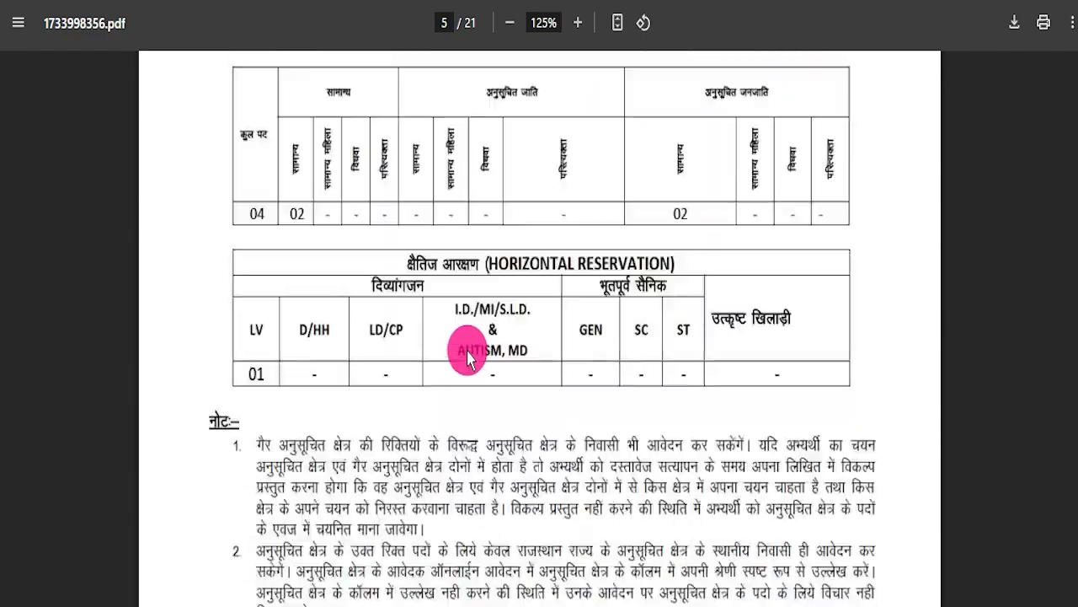
scroll(469, 362, "down", 15)
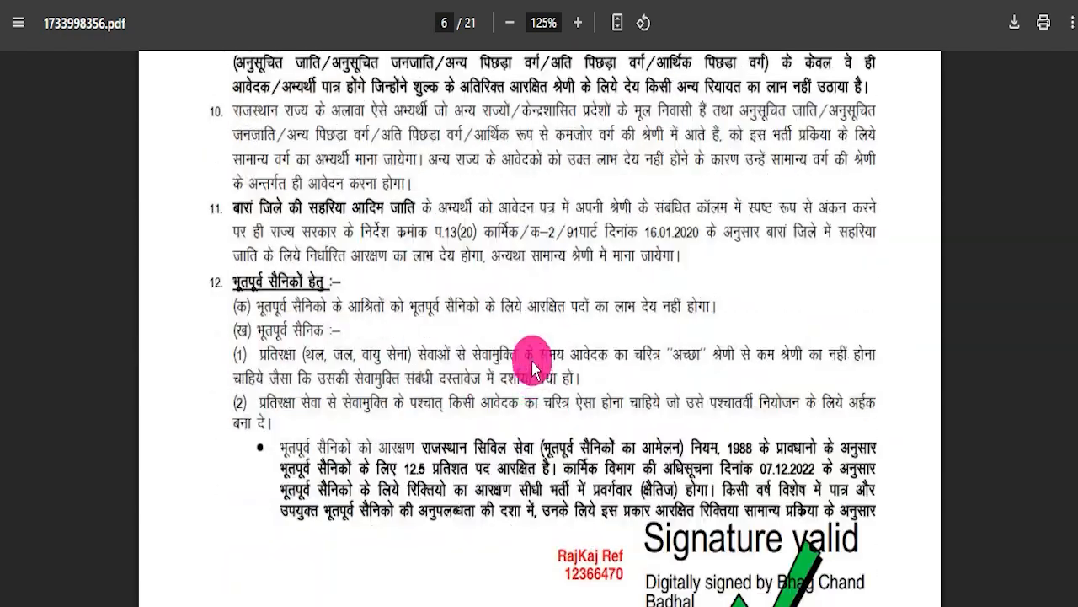
scroll(545, 393, "down", 15)
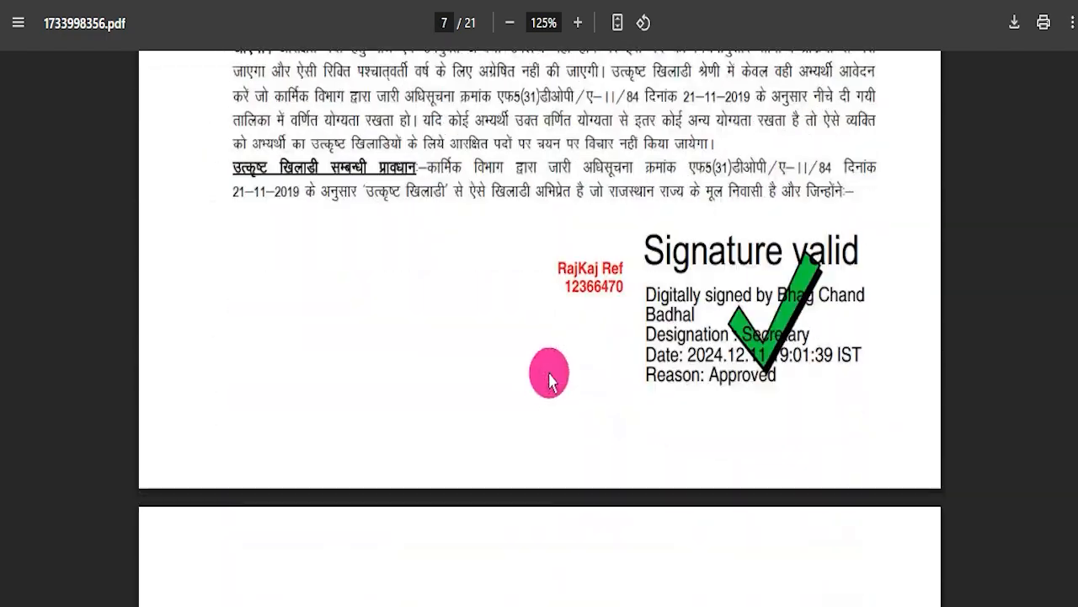
scroll(555, 385, "down", 15)
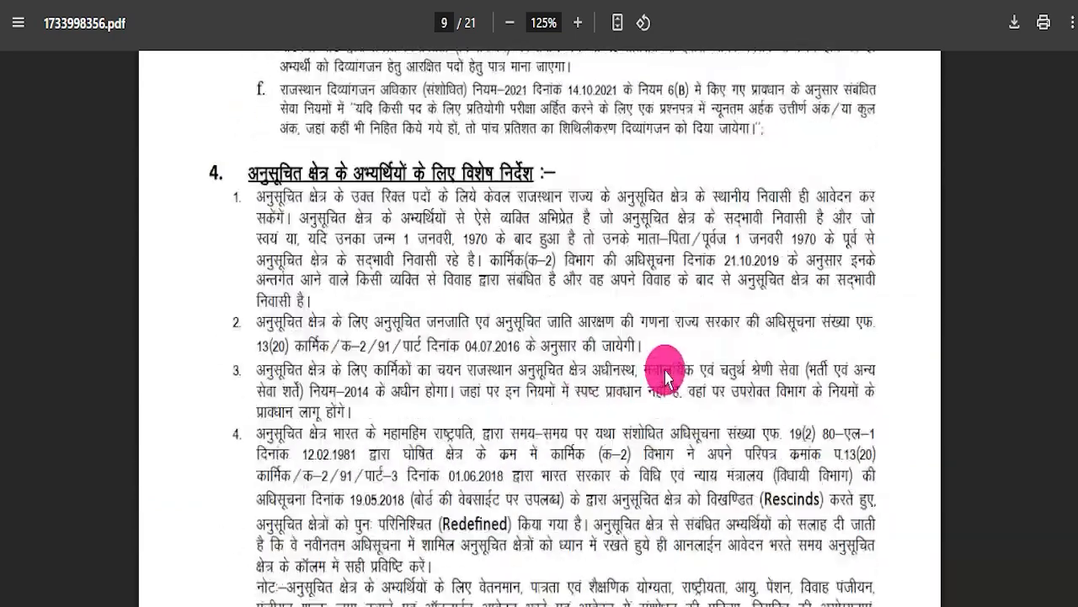
left_click_drag(1077, 282, 1077, 32)
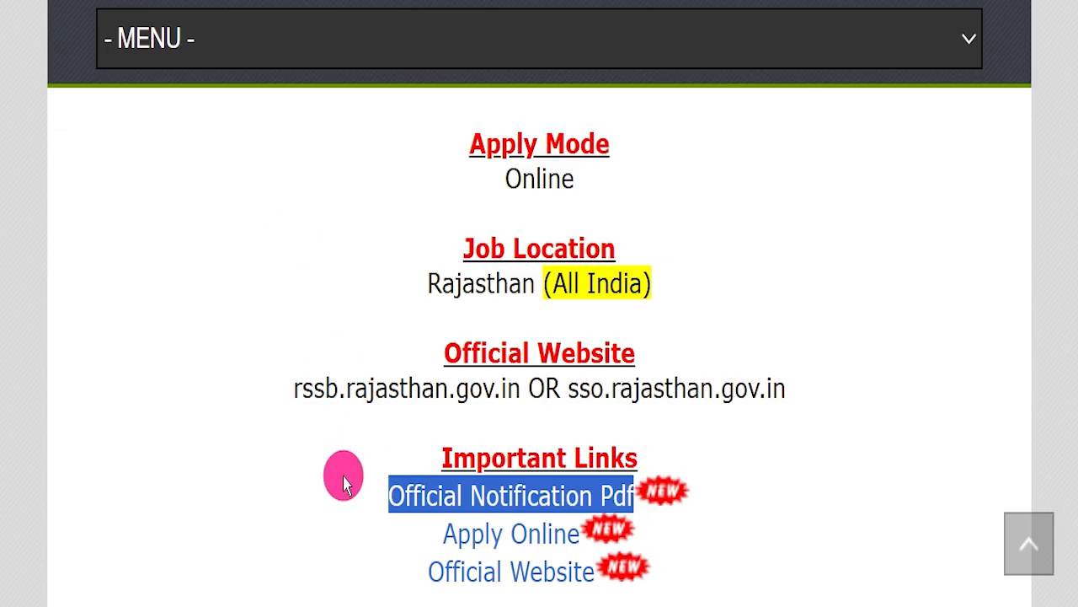
Highlight the Apply Online link, mark the login fields and Registration option on the Rajasthan Single Sign On page, and clear the markings.
triple_click(371, 535)
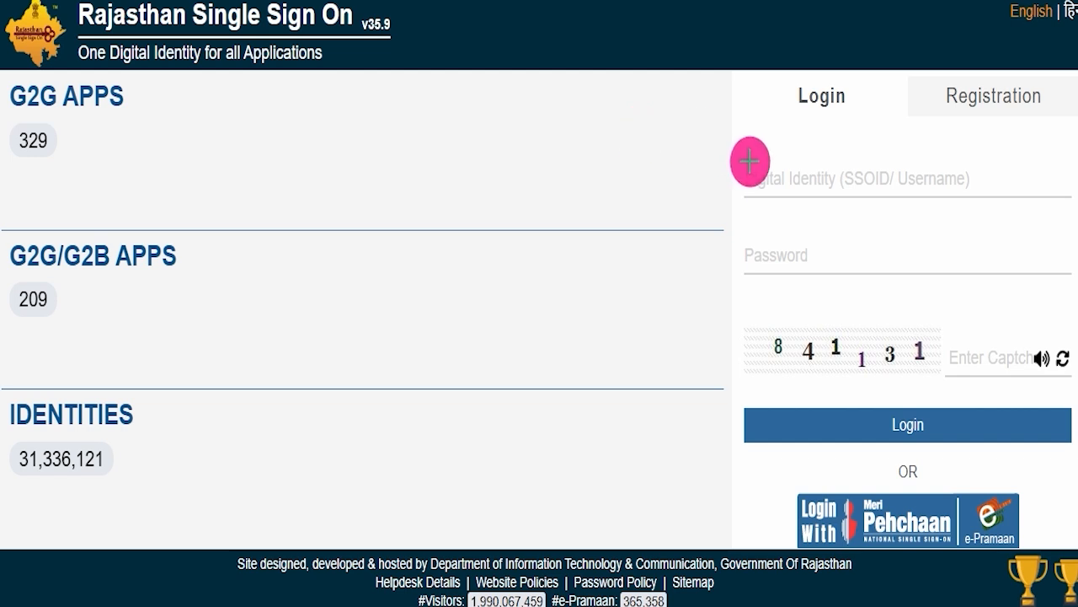
left_click(774, 99)
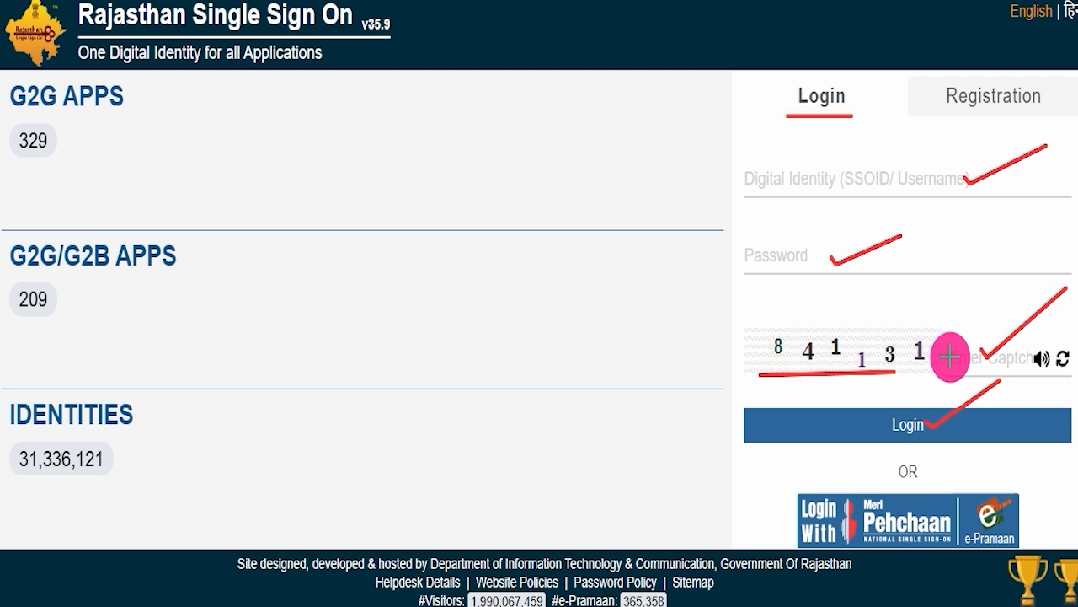
left_click(632, 2)
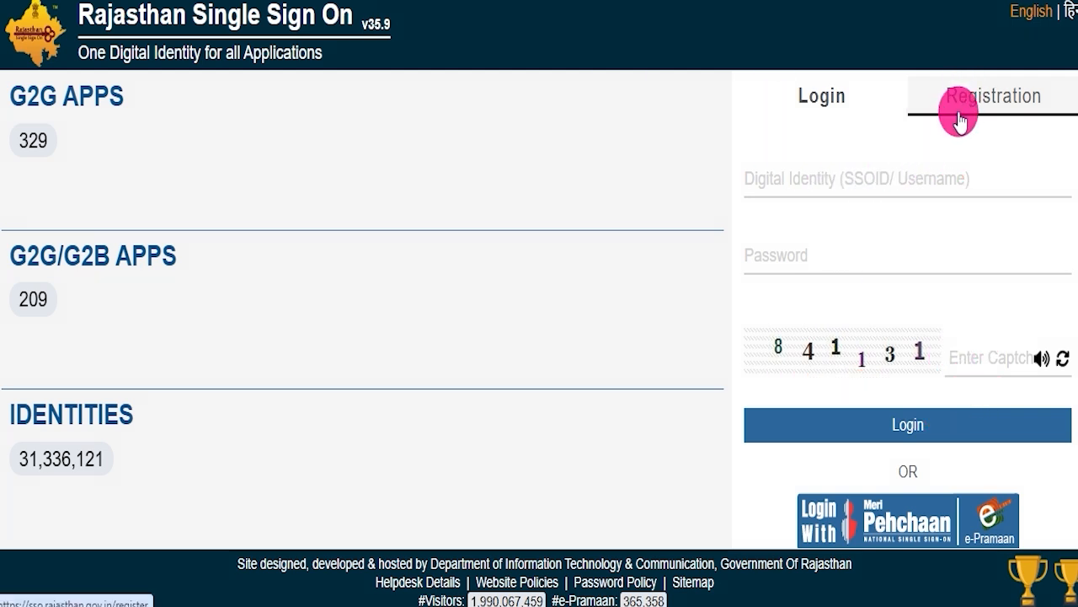
left_click_drag(920, 59, 1047, 103)
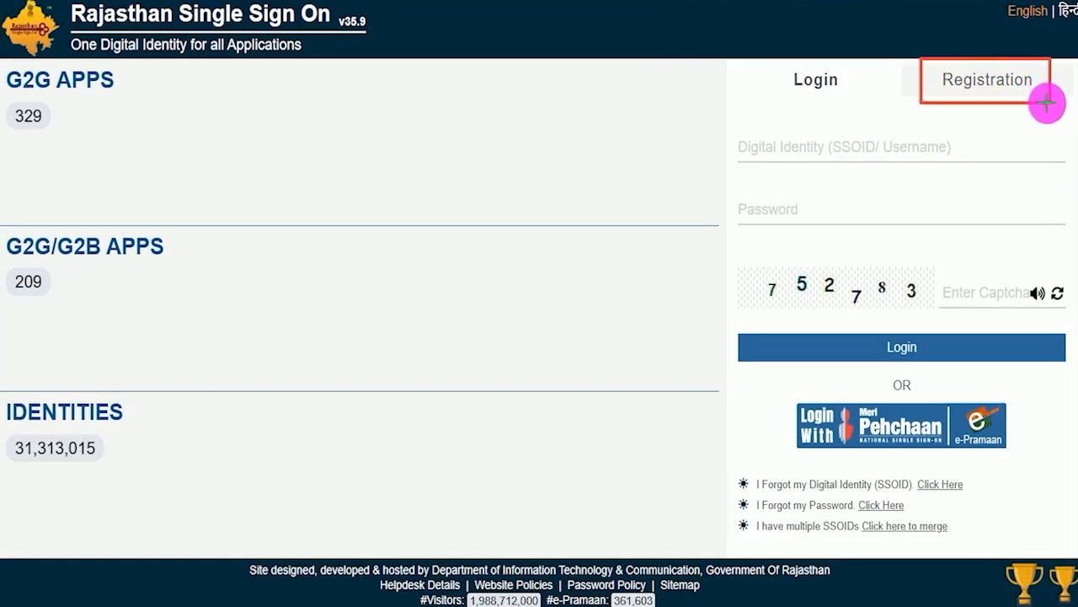
key("Escape")
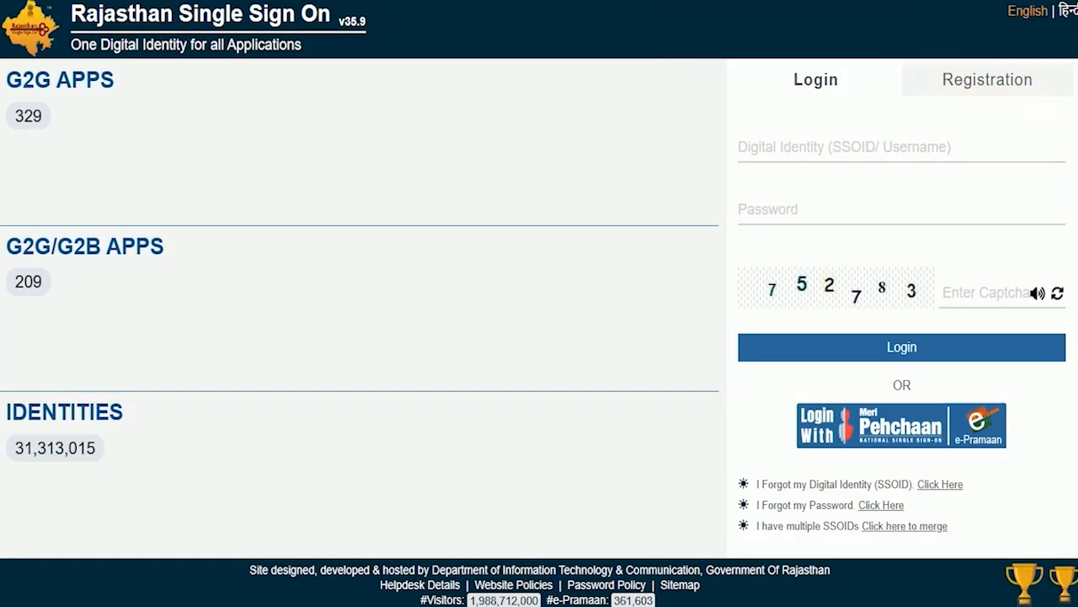
Open the SSO registration options and view the SIPF number and password form for Govt. Employee.
left_click(968, 76)
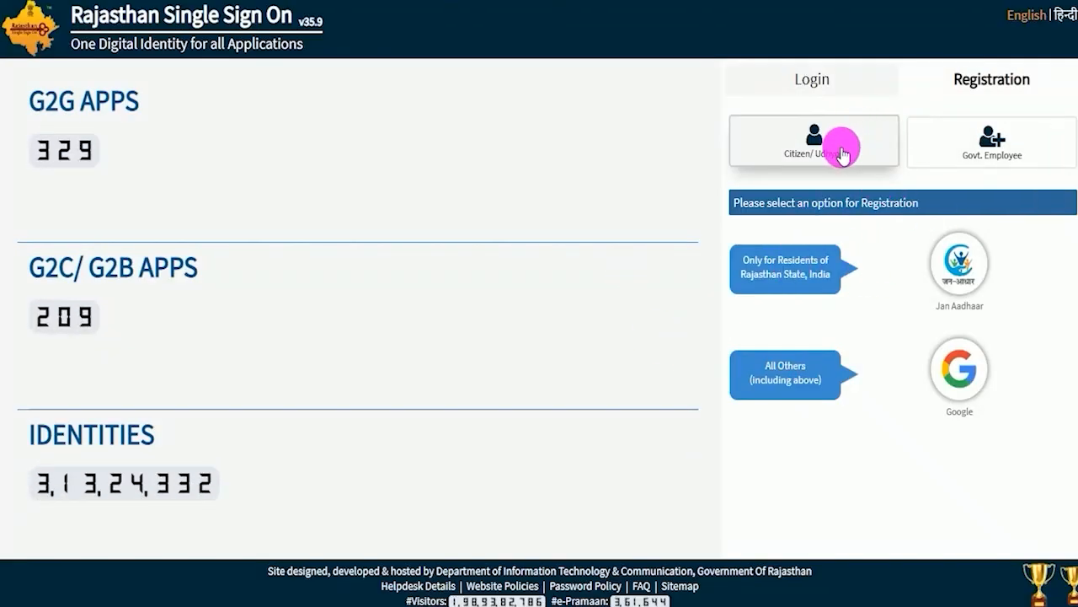
left_click(961, 148)
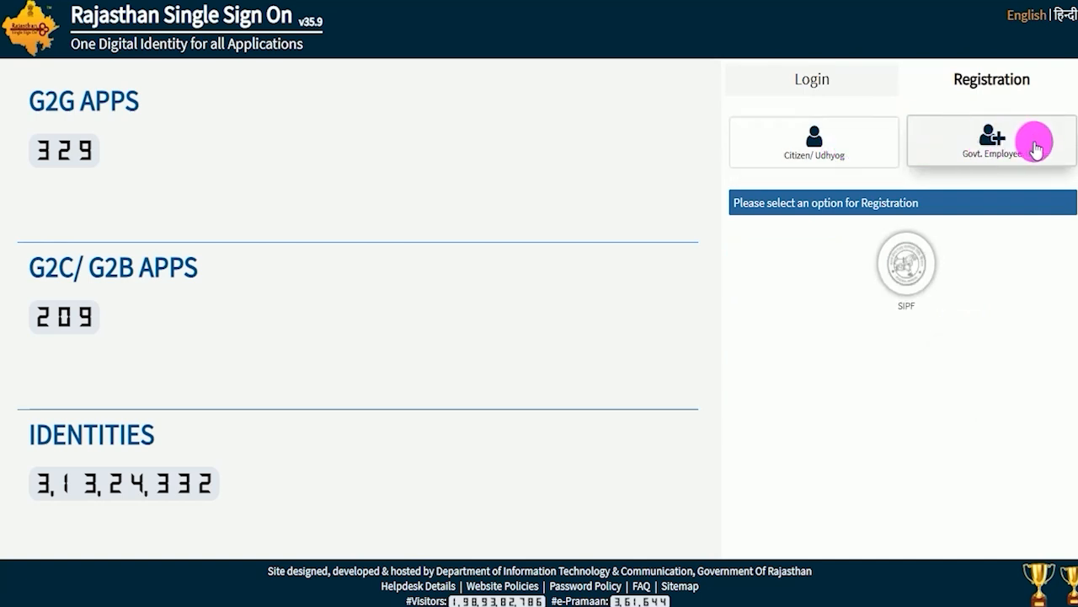
left_click(908, 280)
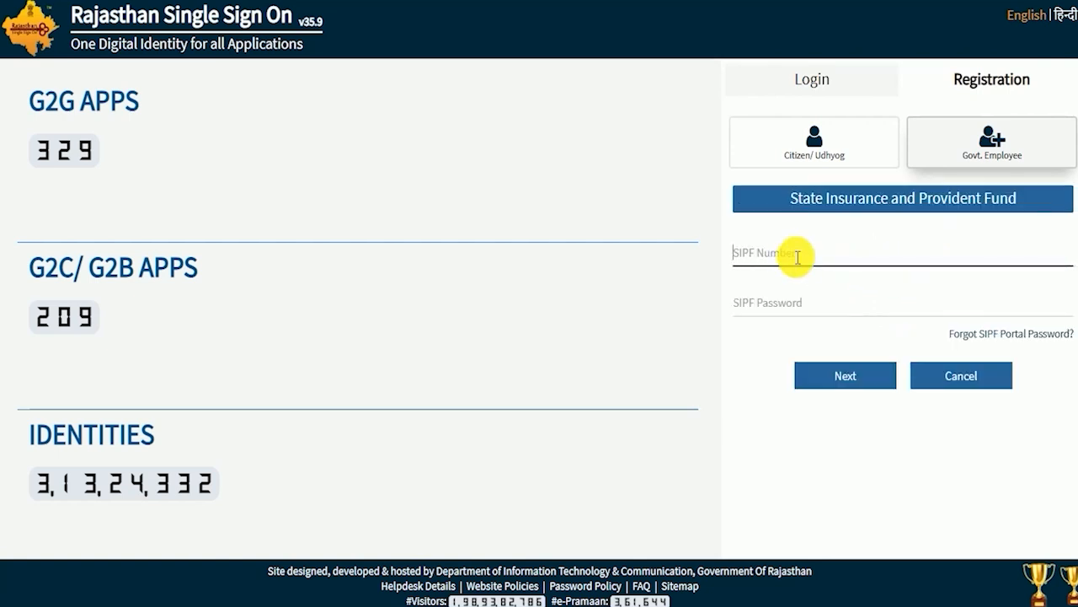
left_click(774, 307)
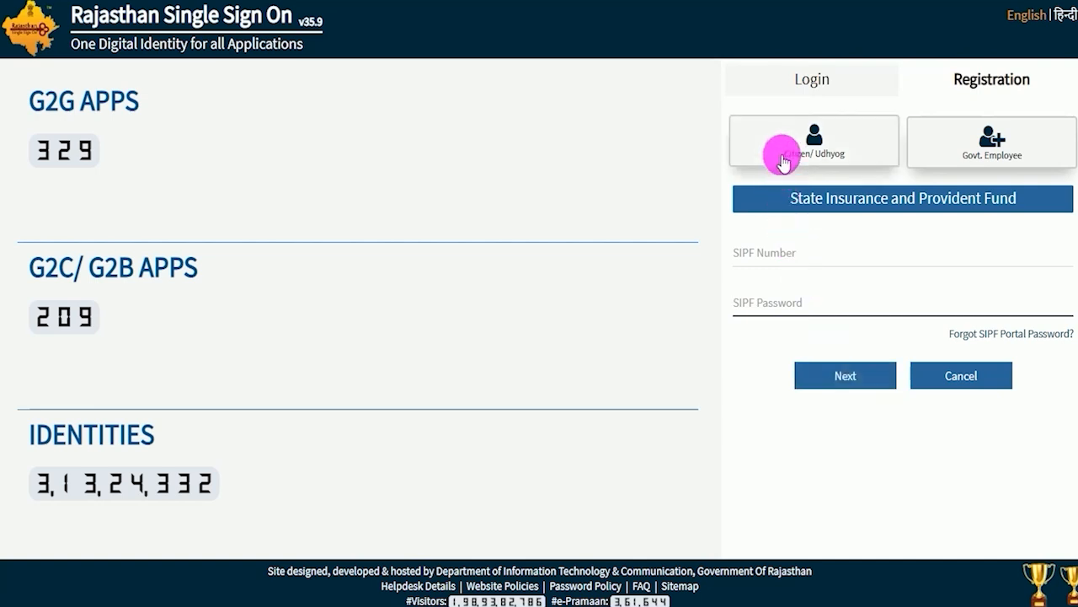
Choose Citizen/Udhyog registration through Google and sign in with the Google account.
left_click(806, 148)
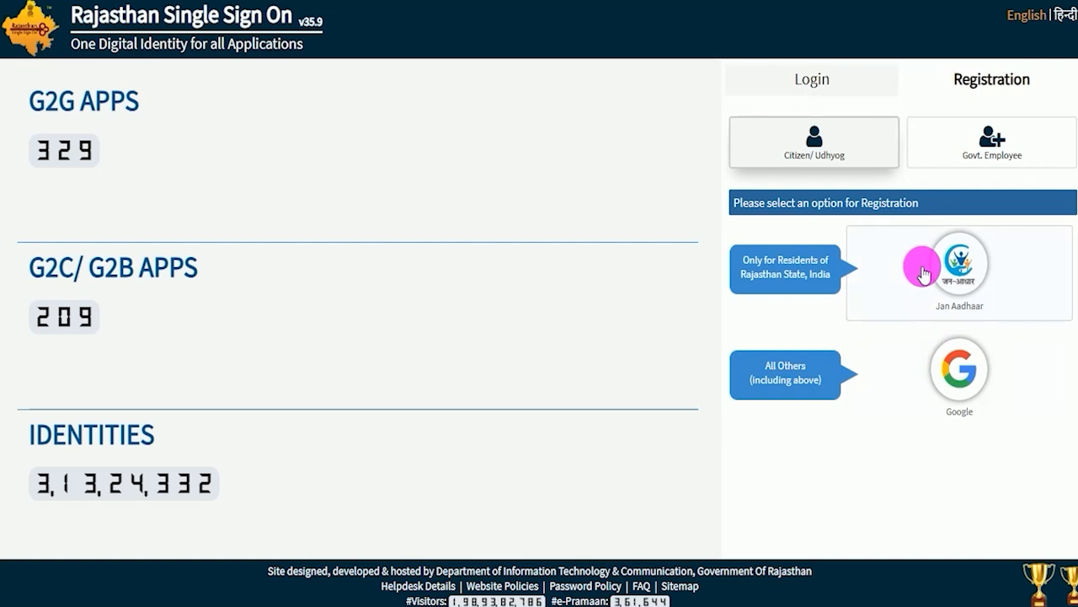
left_click(957, 386)
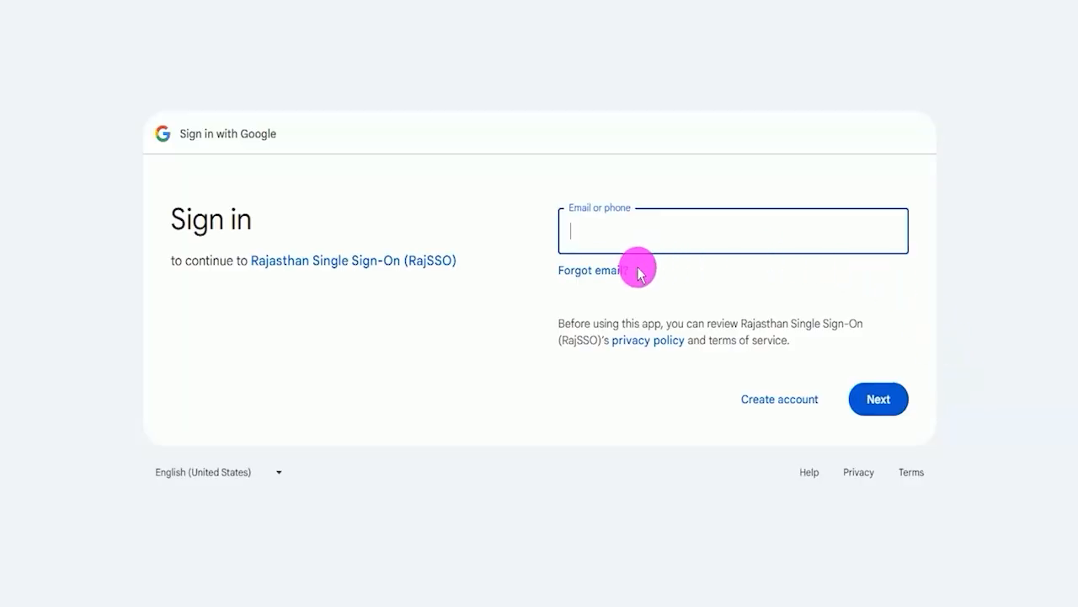
left_click(668, 235)
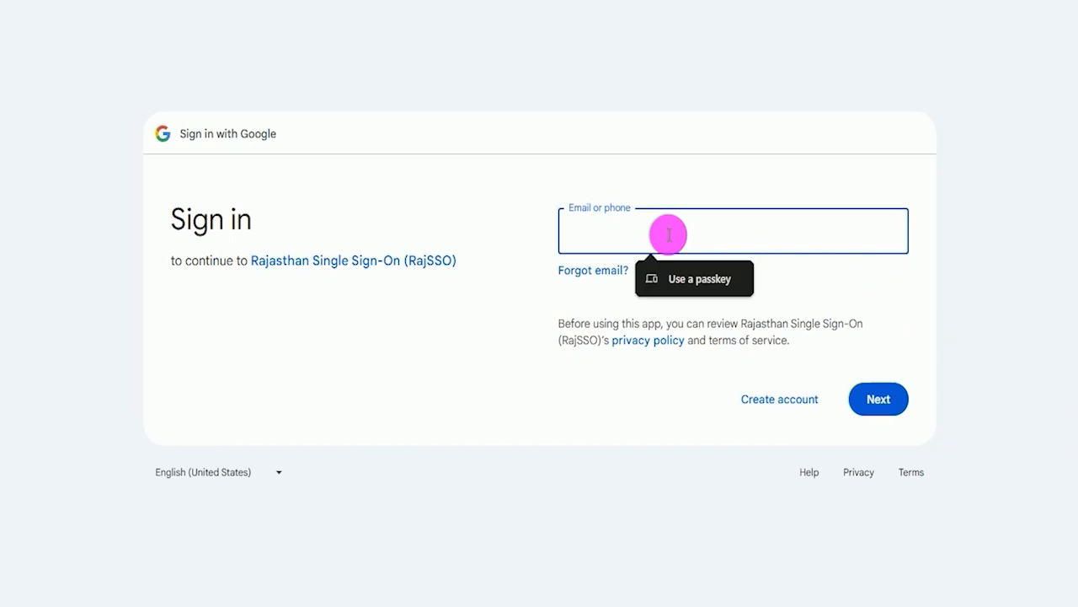
left_click(650, 405)
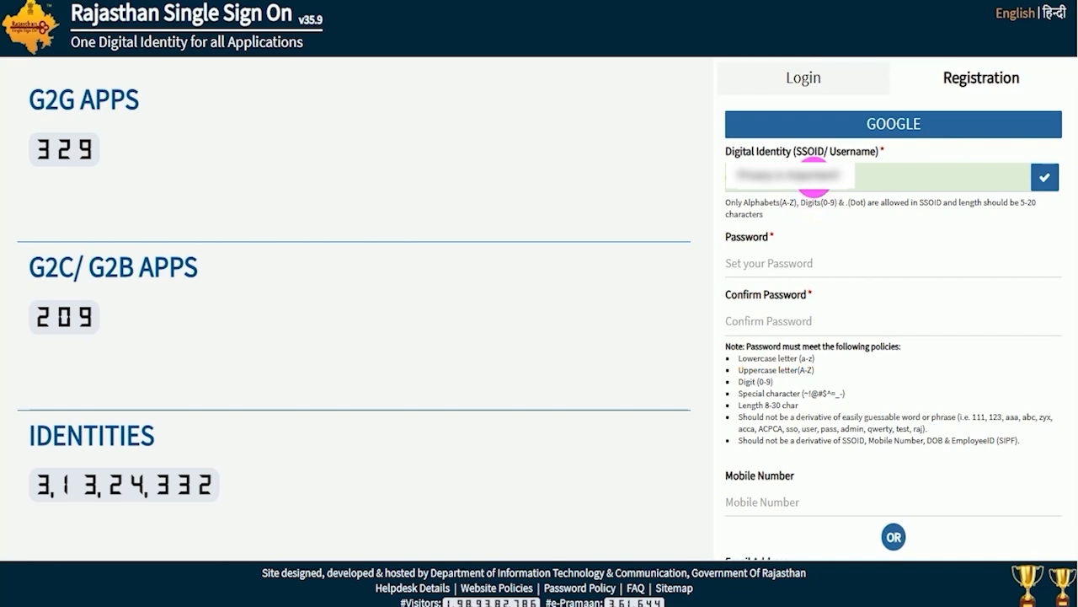
Examine the Digital Identity and Password fields and the password policies in the registration form.
left_click(814, 175)
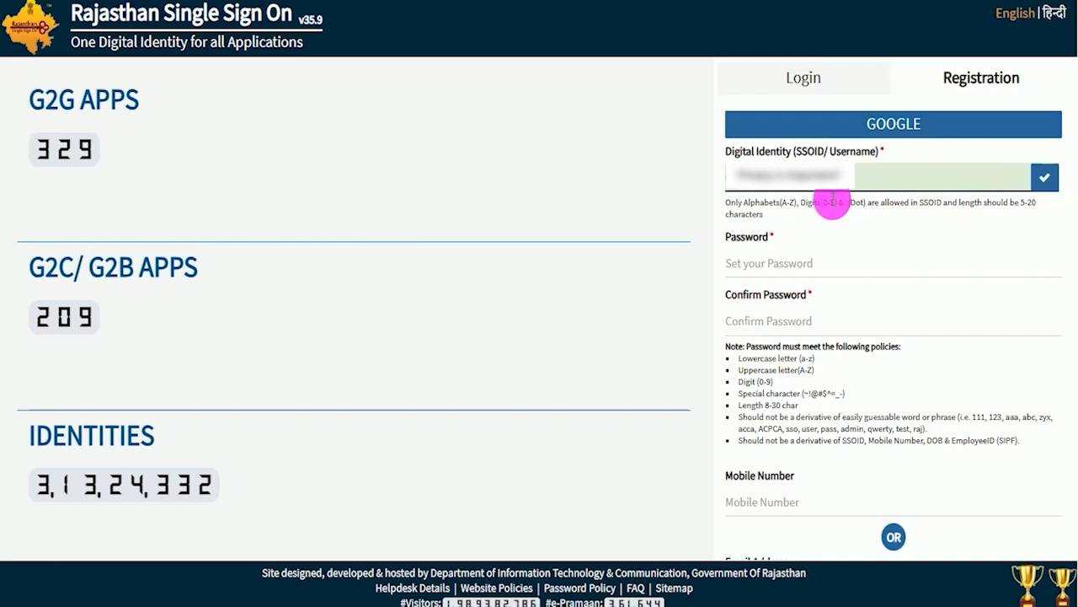
left_click(801, 263)
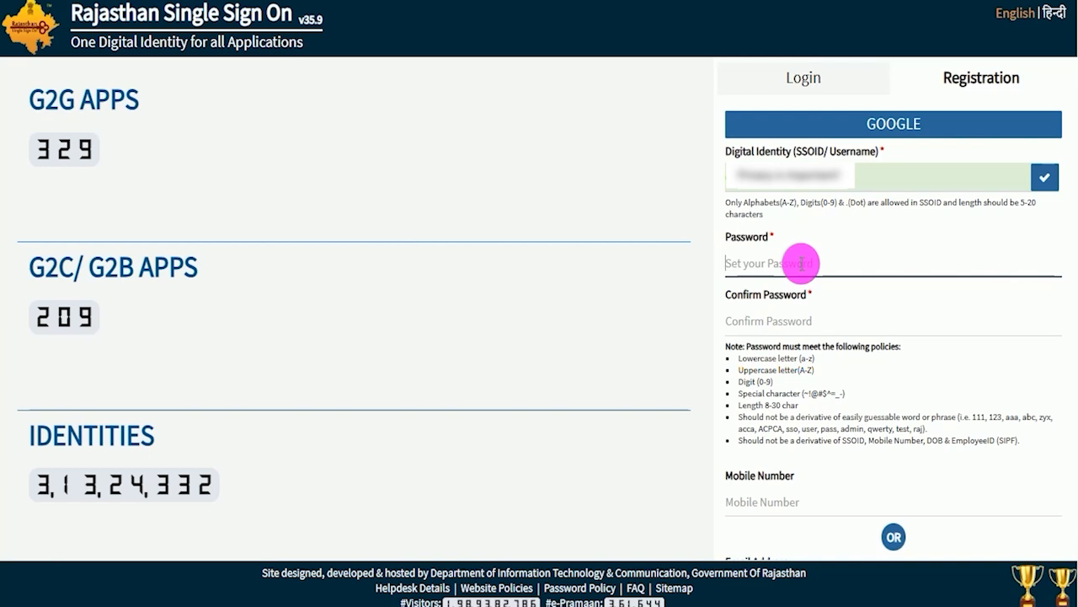
left_click(795, 404)
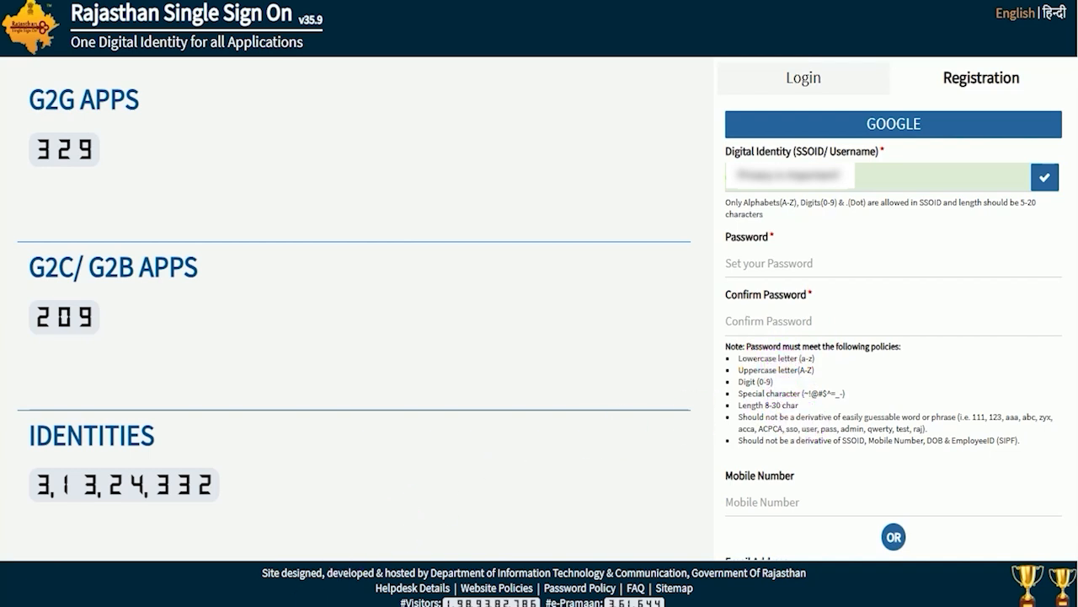
Switch to Notepad, write a sample password that meets the policies, and highlight it.
left_click(324, 604)
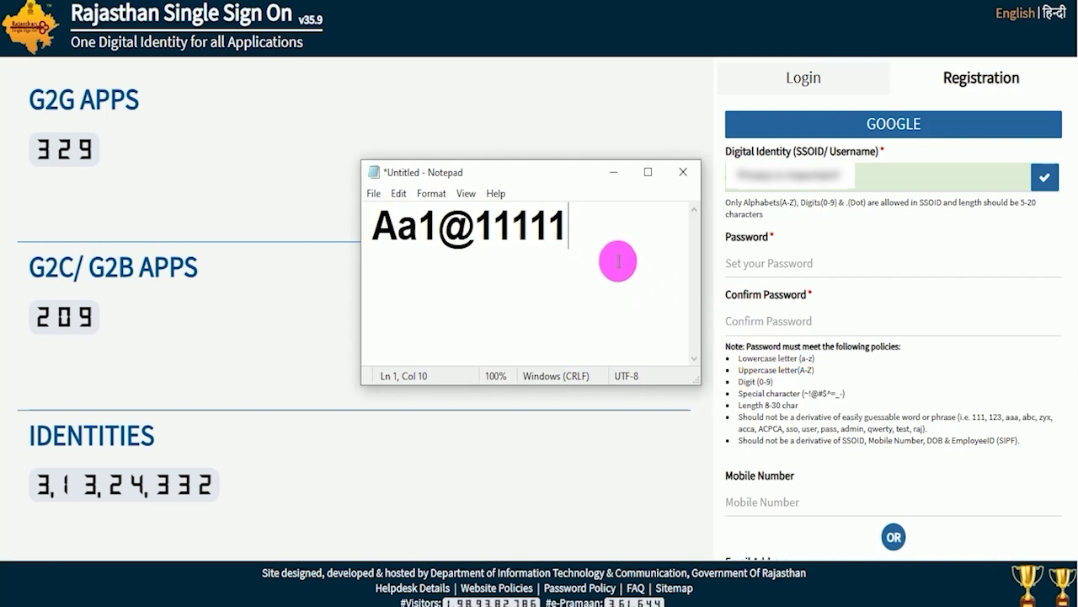
left_click(379, 224)
left_click_drag(383, 225, 573, 224)
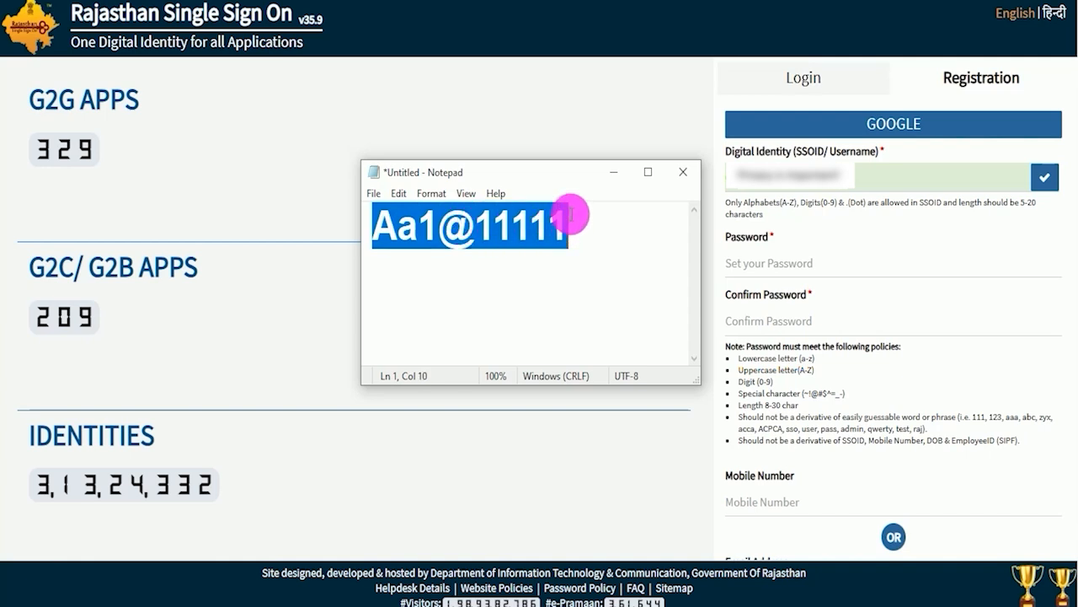
Fill in the account password, its confirmation, the mobile number and the email address, register the SSO account and dismiss the alert.
left_click(747, 322)
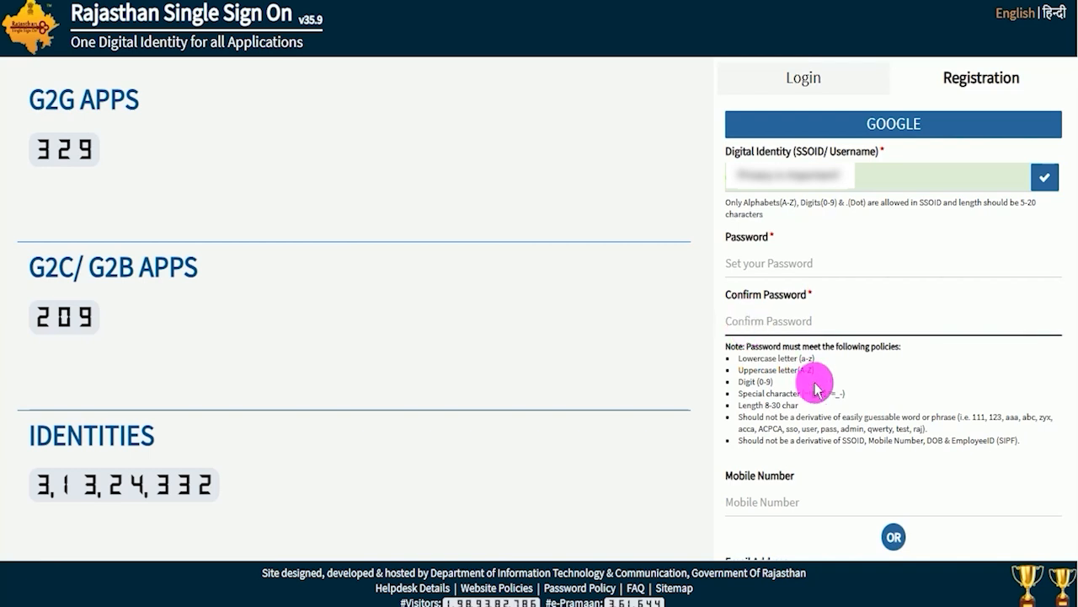
left_click(773, 501)
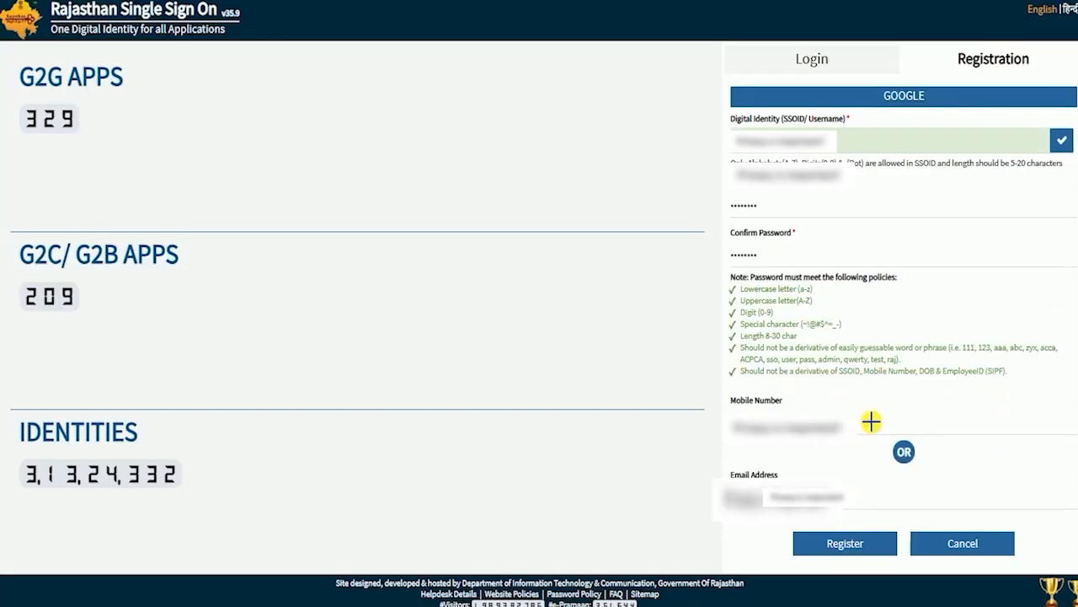
left_click_drag(868, 421, 951, 377)
left_click_drag(917, 492, 995, 451)
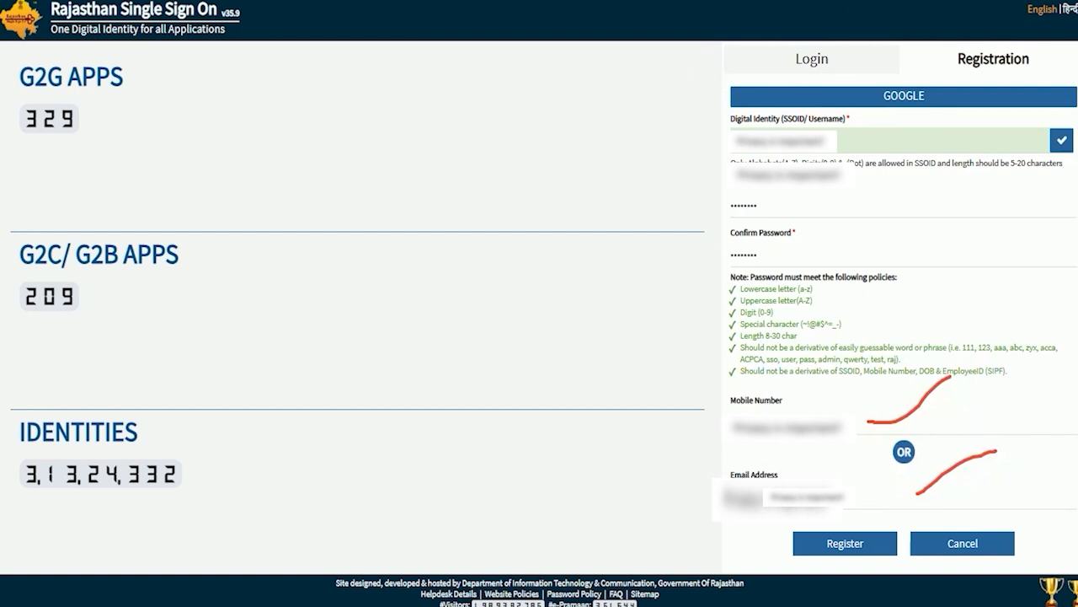
left_click_drag(944, 428, 878, 543)
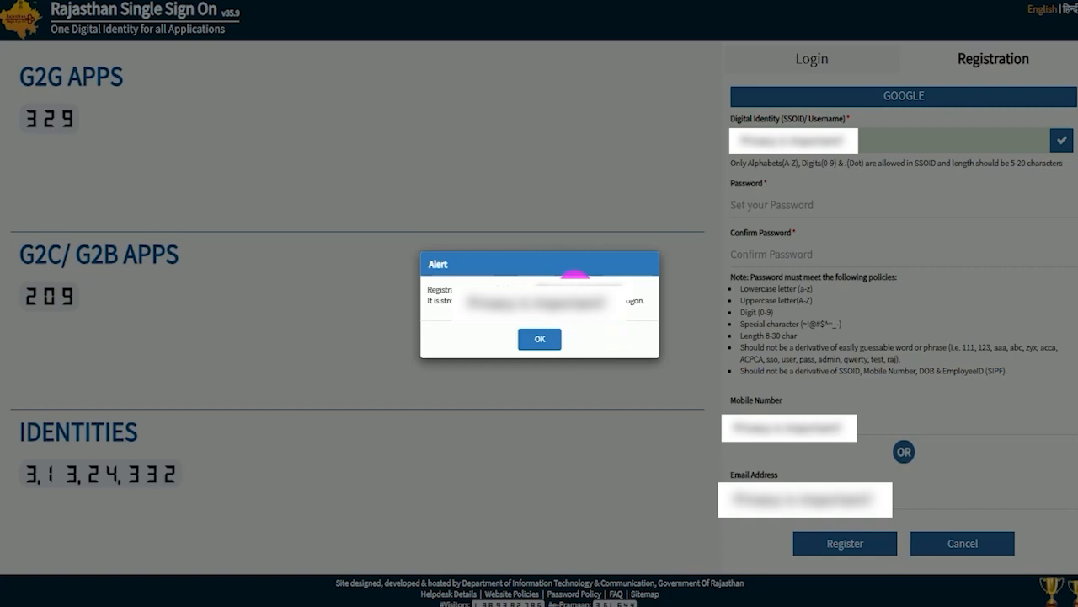
left_click(541, 338)
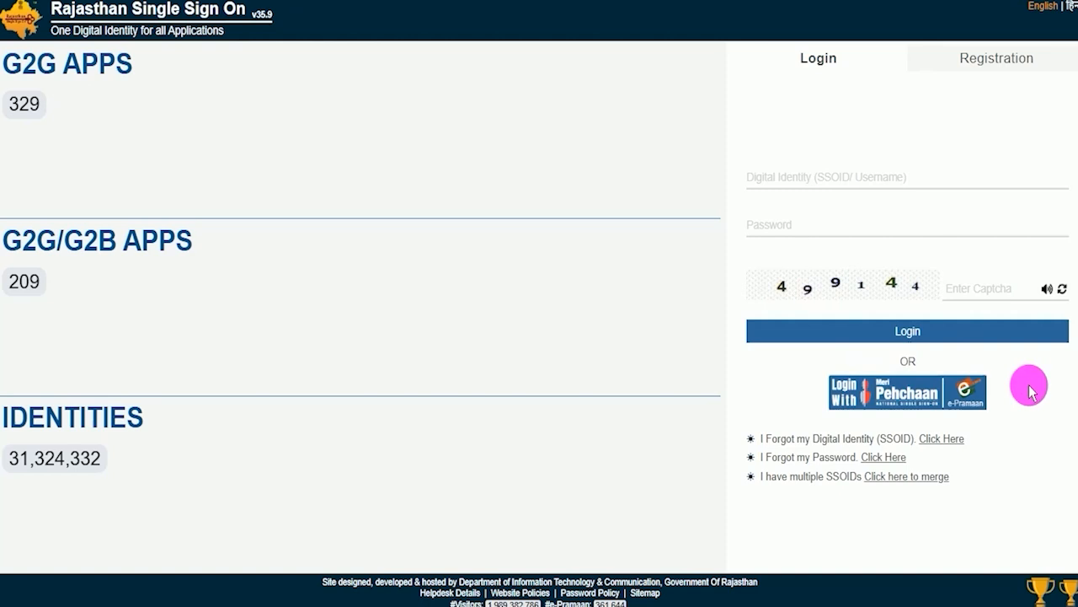
Examine the login fields, the captcha, the Login option and the links for a forgotten SSOID, a forgotten password and merging multiple SSOIDs.
left_click(834, 177)
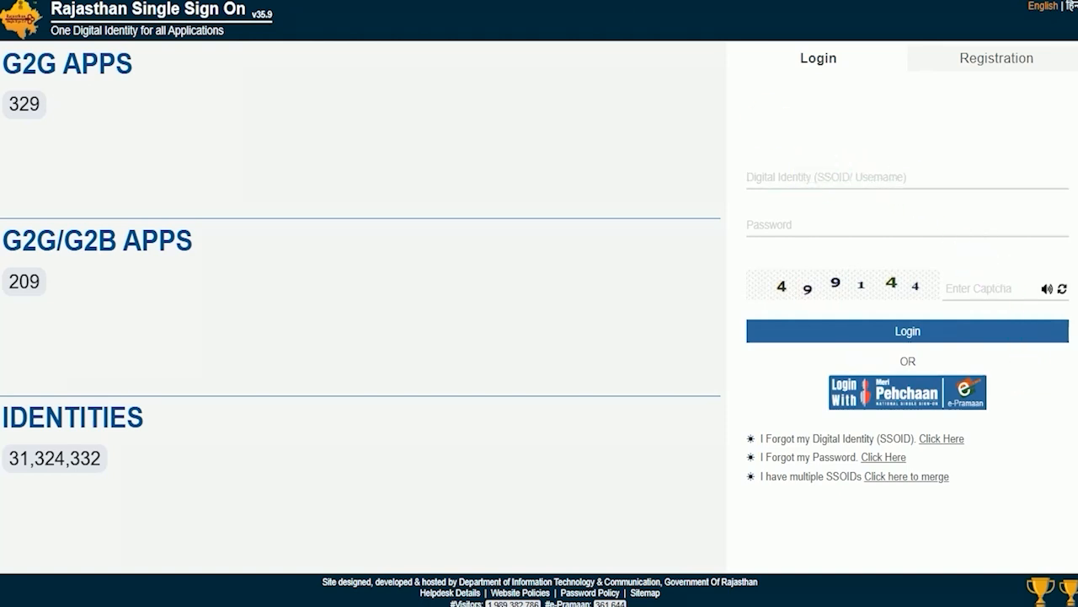
left_click_drag(882, 226, 970, 190)
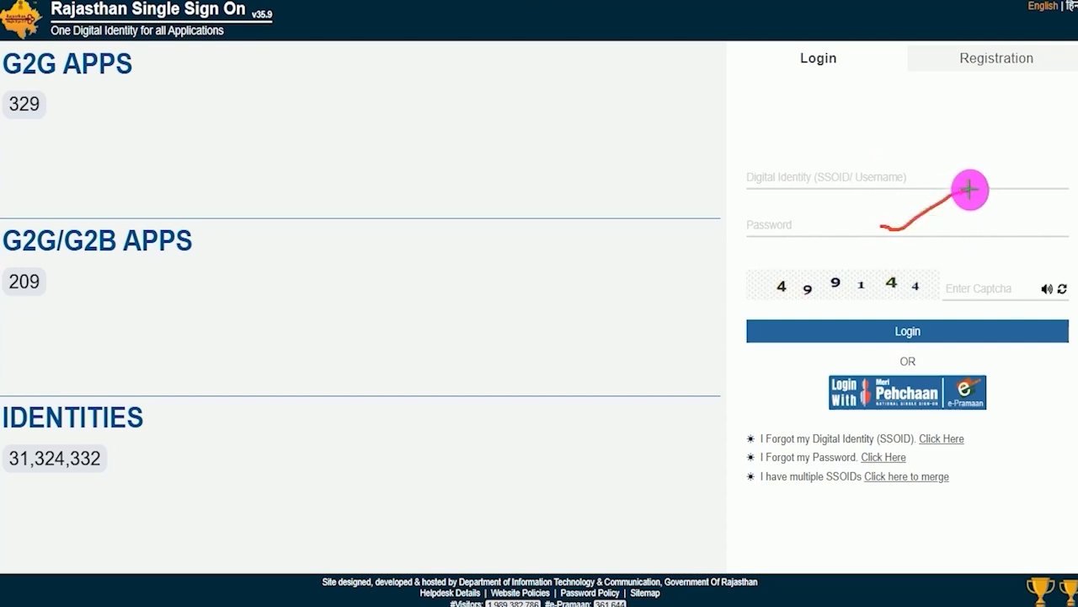
left_click_drag(817, 300, 877, 300)
left_click_drag(1015, 280, 1067, 248)
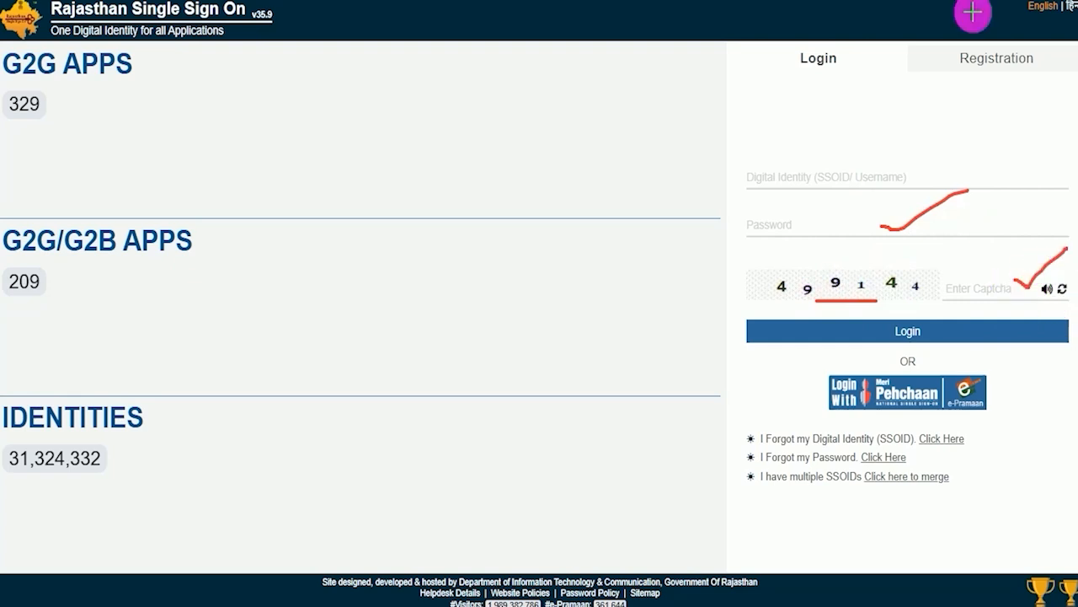
left_click_drag(995, 243, 937, 320)
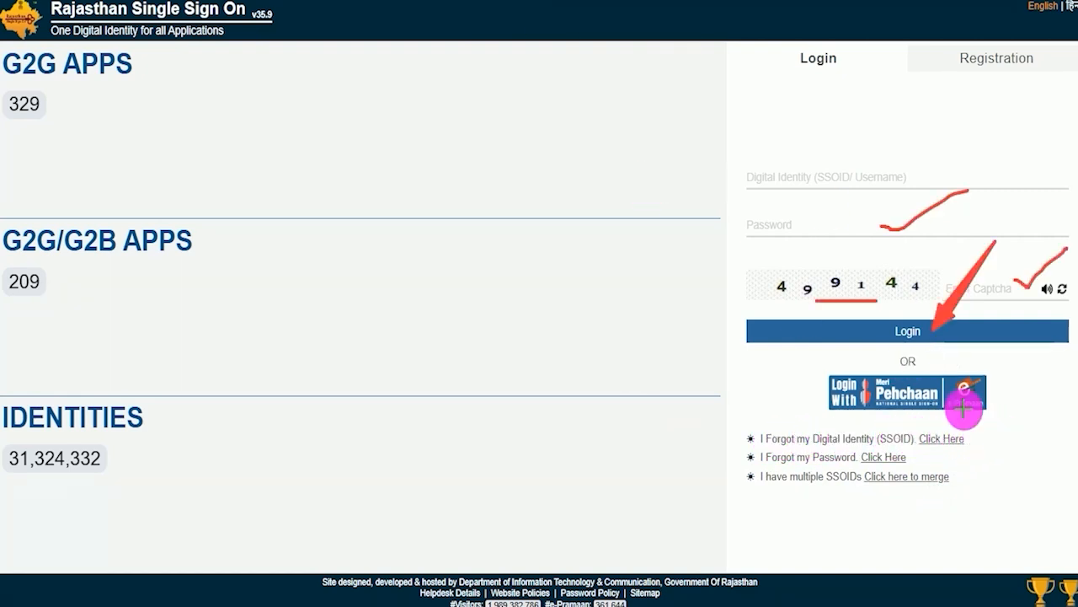
left_click_drag(970, 439, 1017, 405)
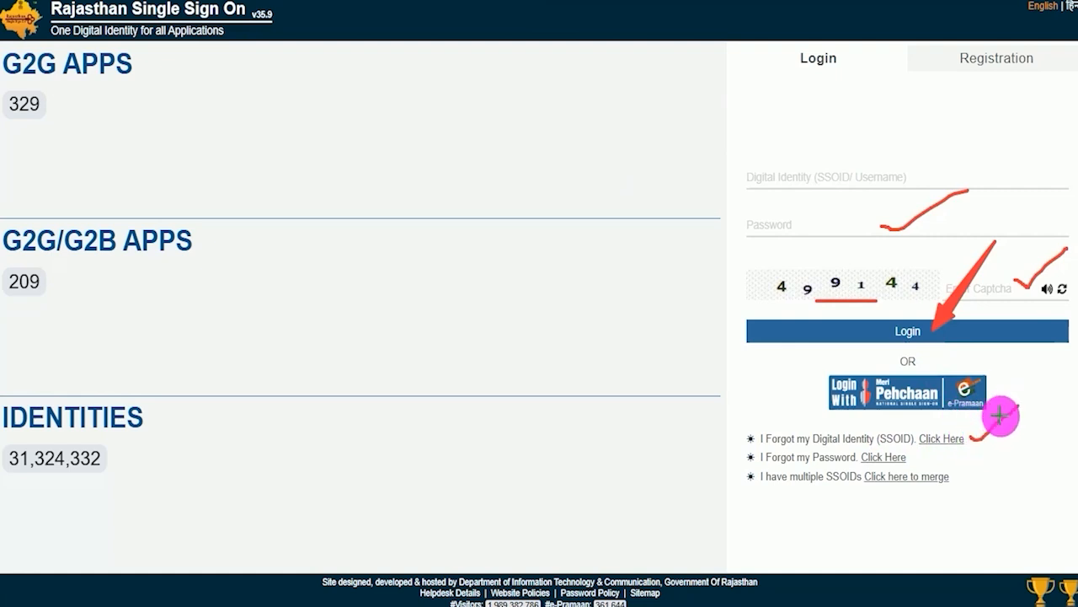
left_click_drag(914, 459, 945, 454)
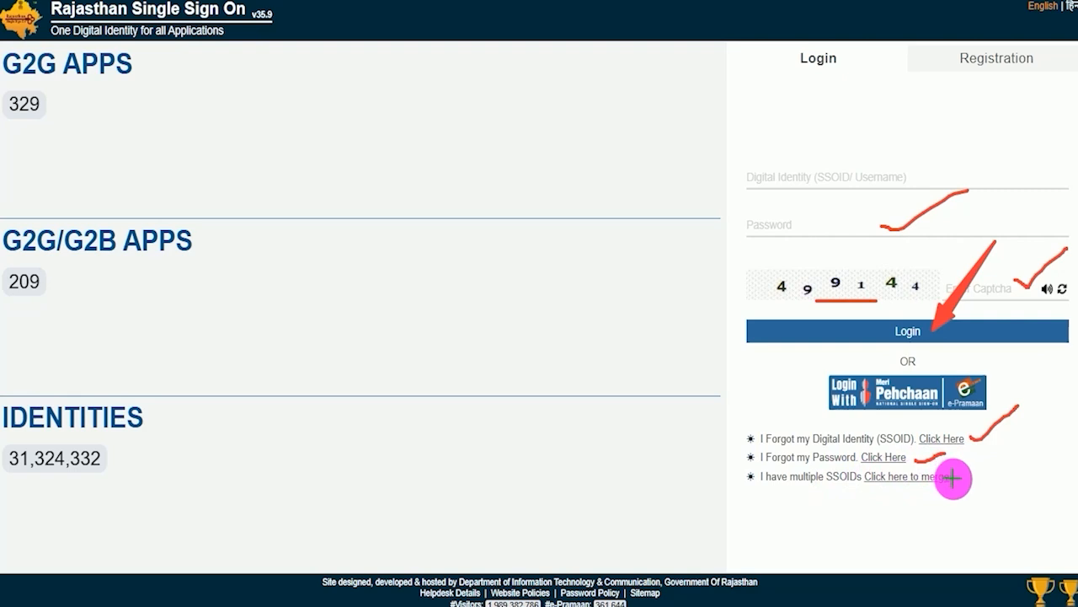
left_click_drag(962, 478, 1010, 445)
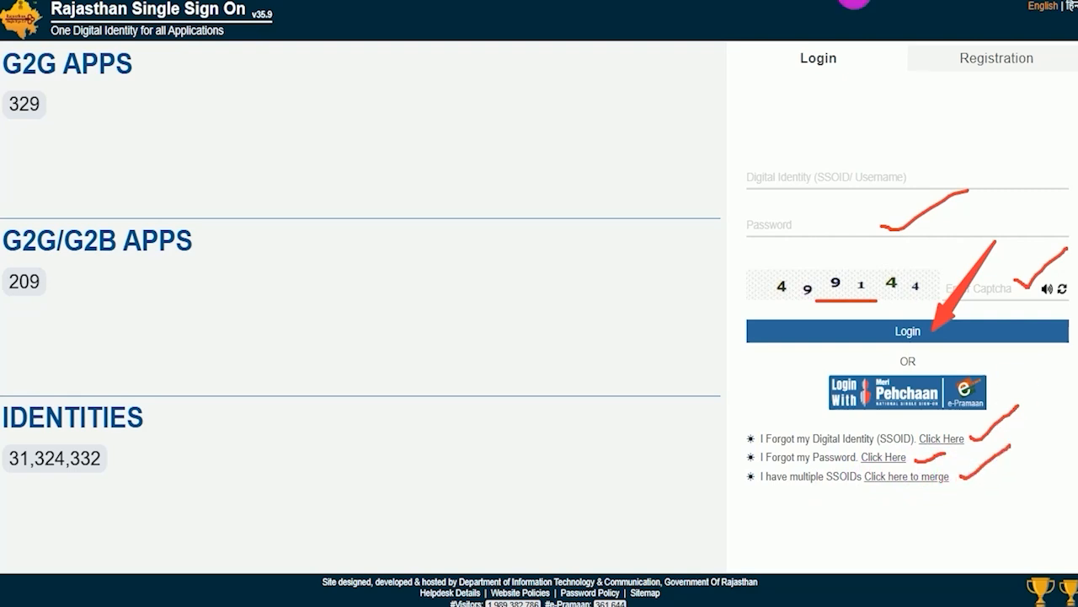
left_click(910, 1)
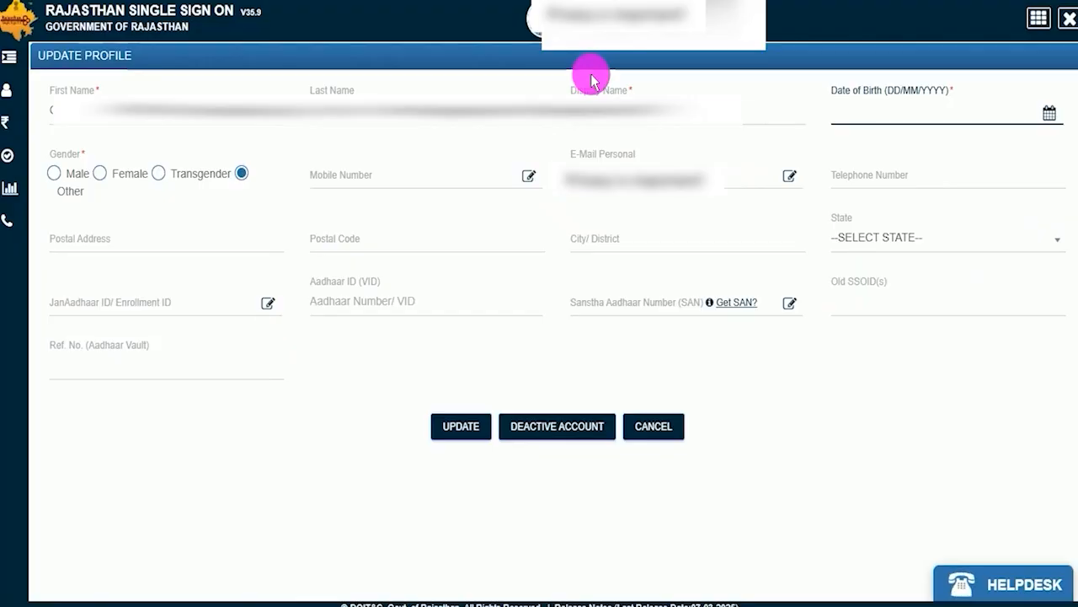
Choose a profile photo image file and update the account's profile photo with it.
left_click(272, 443)
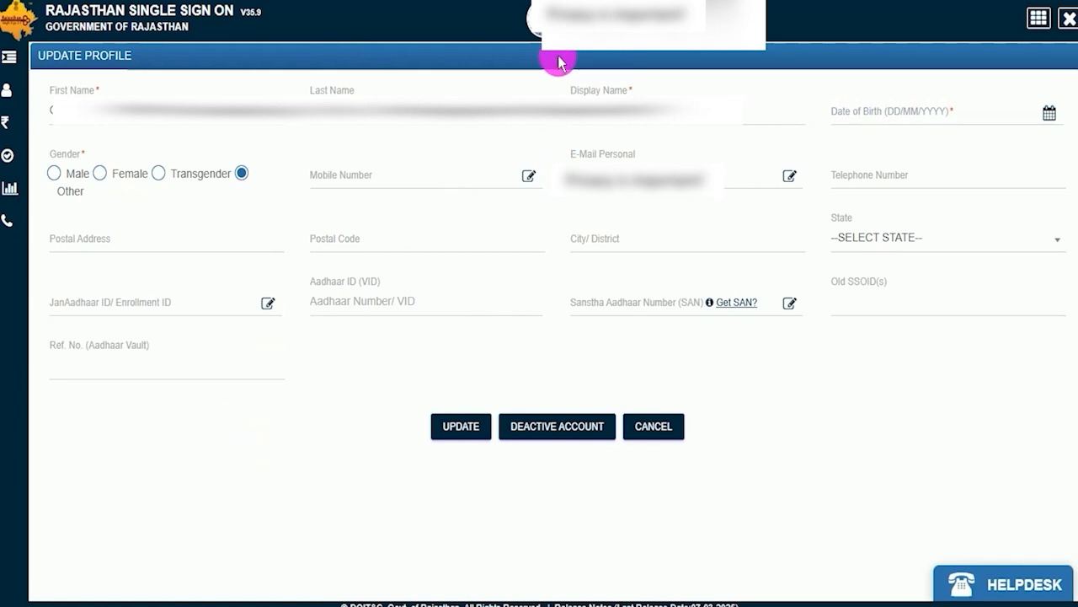
left_click(532, 21)
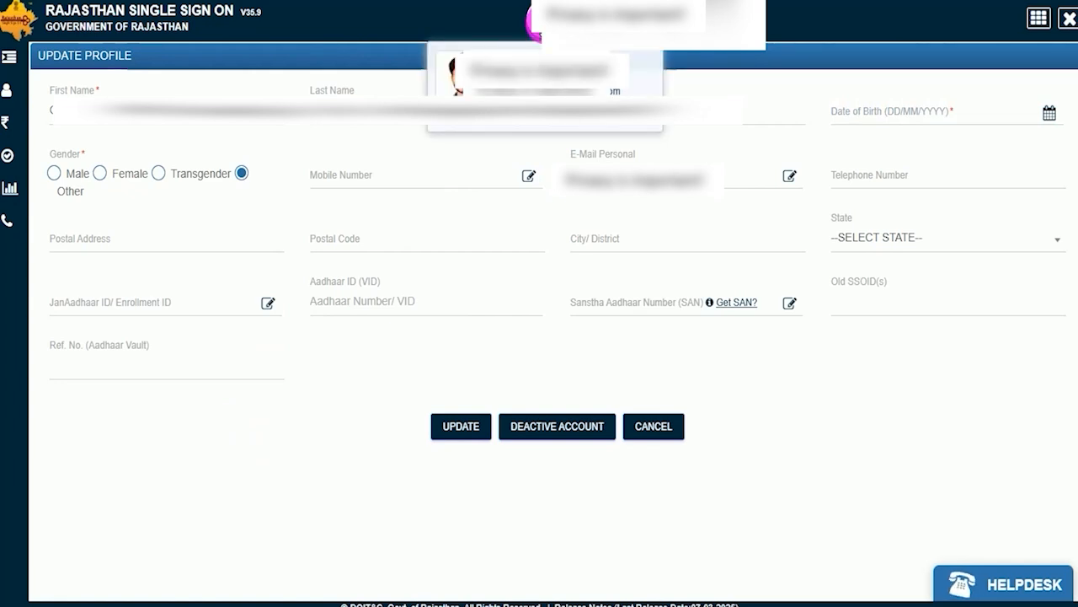
left_click(451, 76)
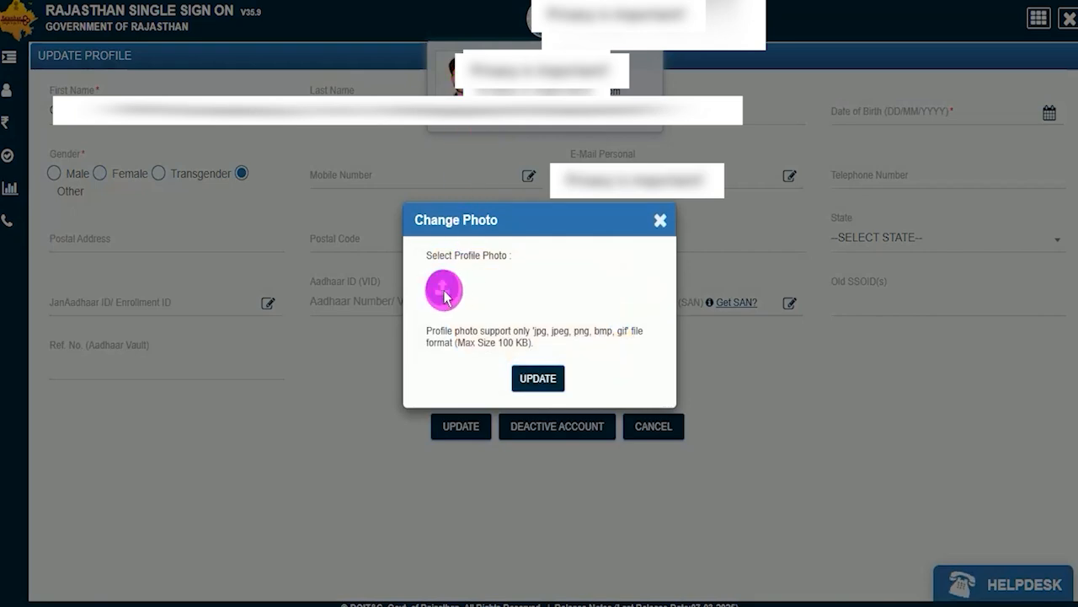
left_click(444, 290)
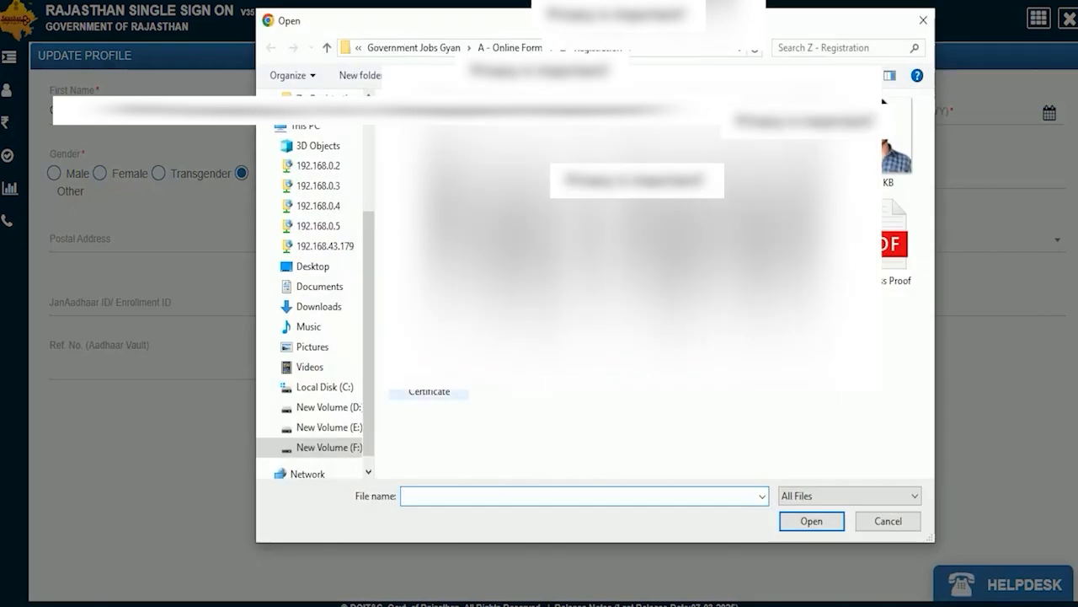
double_click(895, 135)
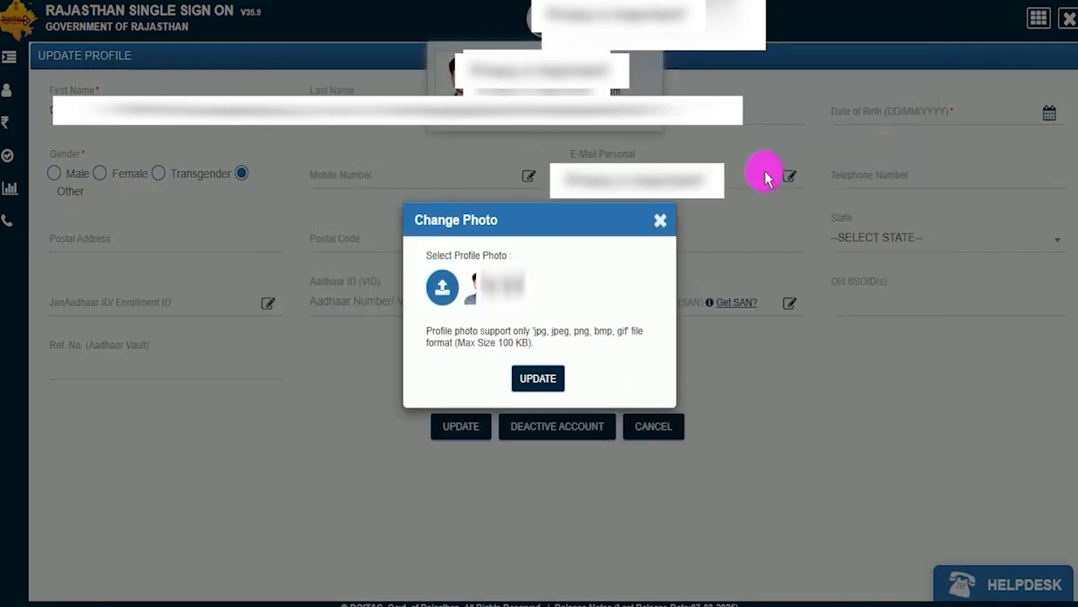
left_click(533, 378)
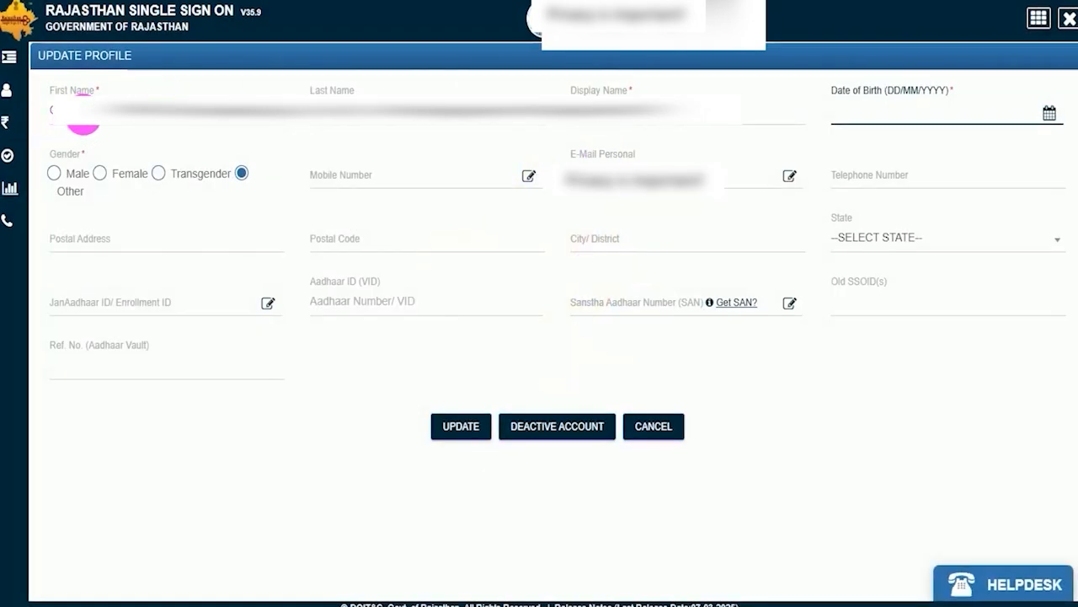
Fill in the first name, last name and display name, check the date of birth calendar, and set the gender to Male.
left_click(40, 118)
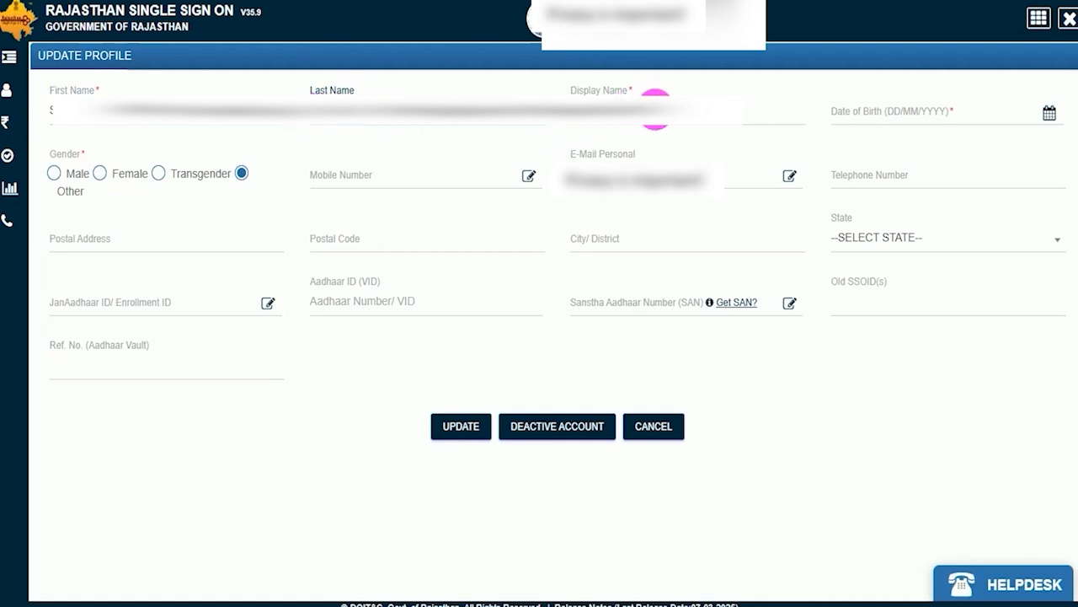
left_click(609, 118)
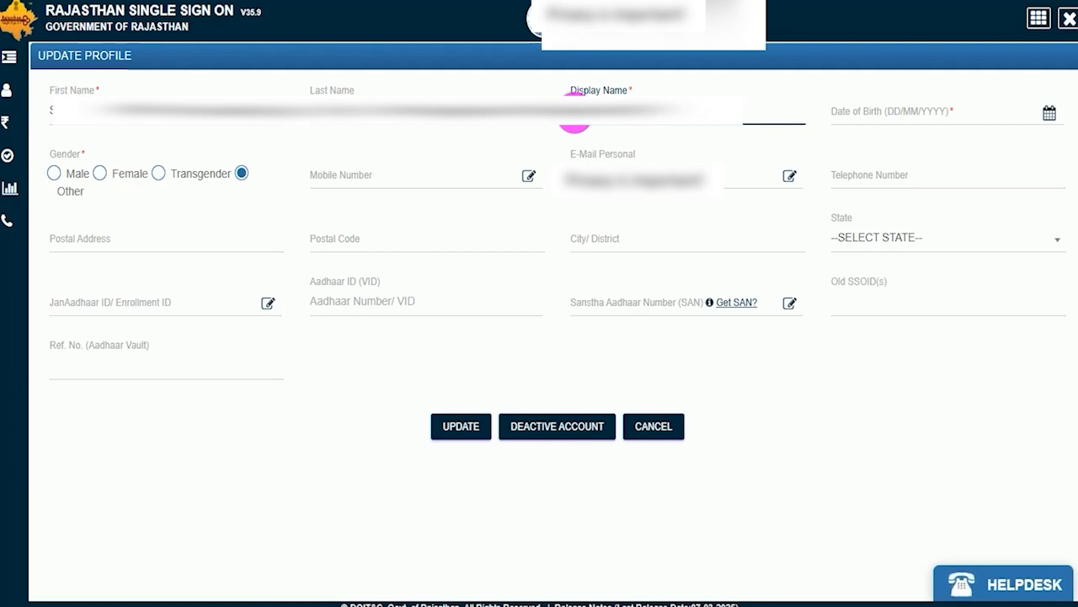
left_click(1048, 114)
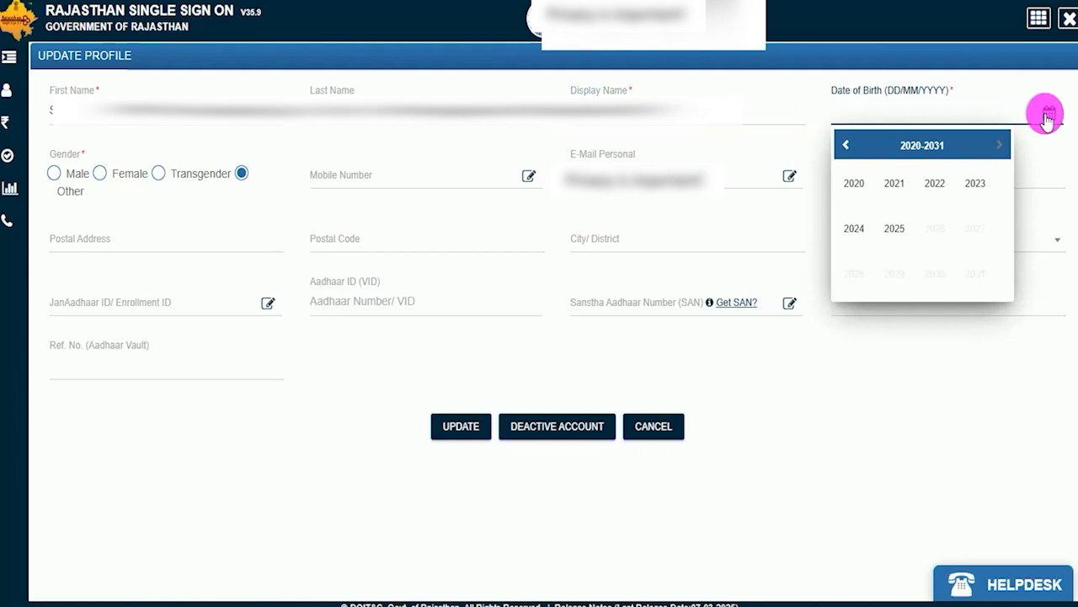
left_click(56, 176)
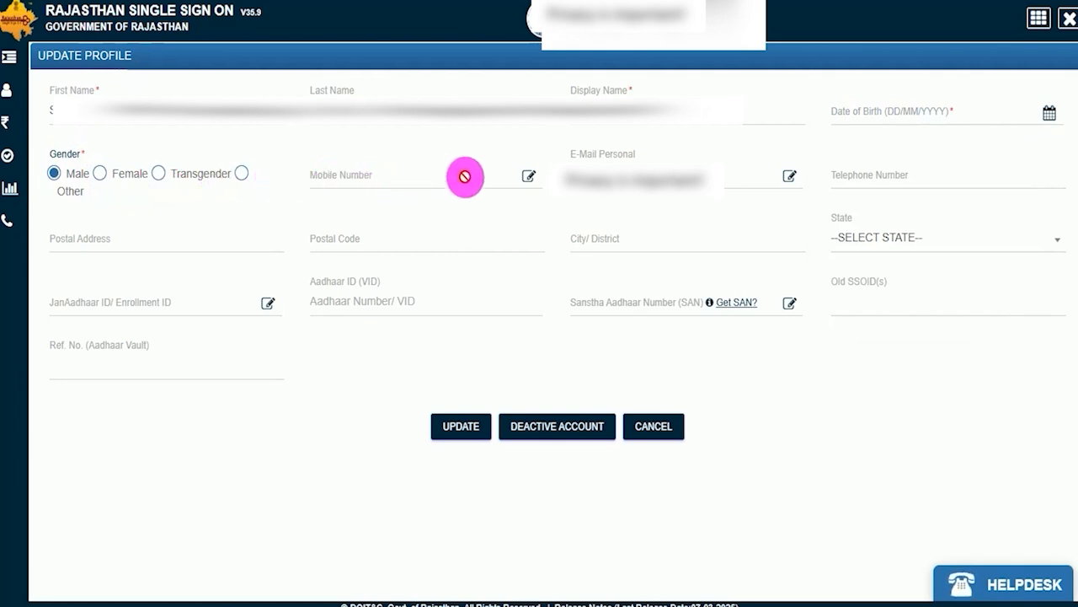
Update the profile's mobile number, requesting a one-time password and validating it.
left_click(525, 180)
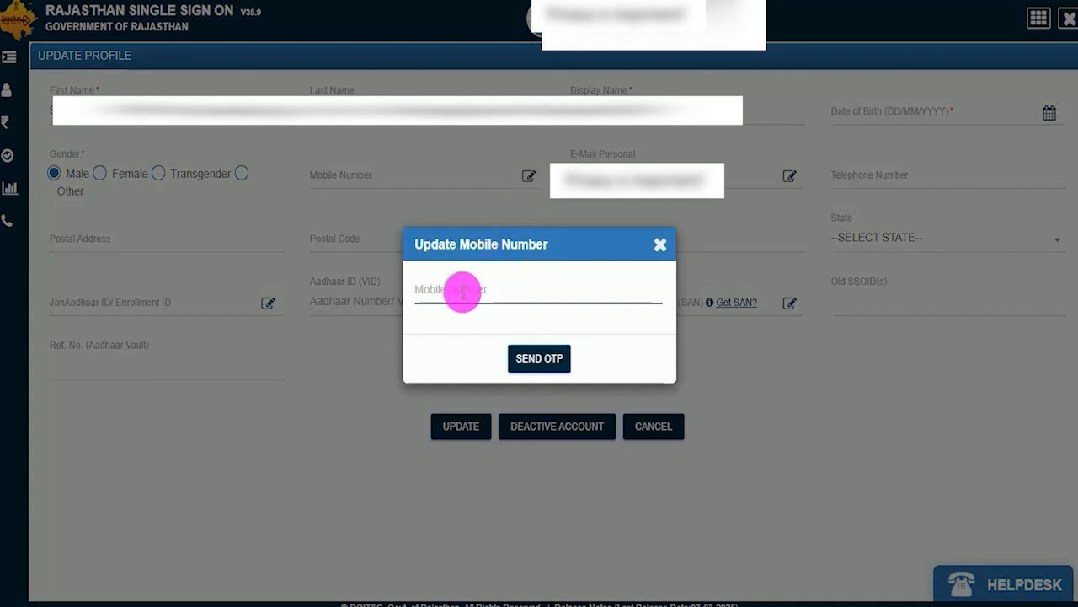
left_click(540, 361)
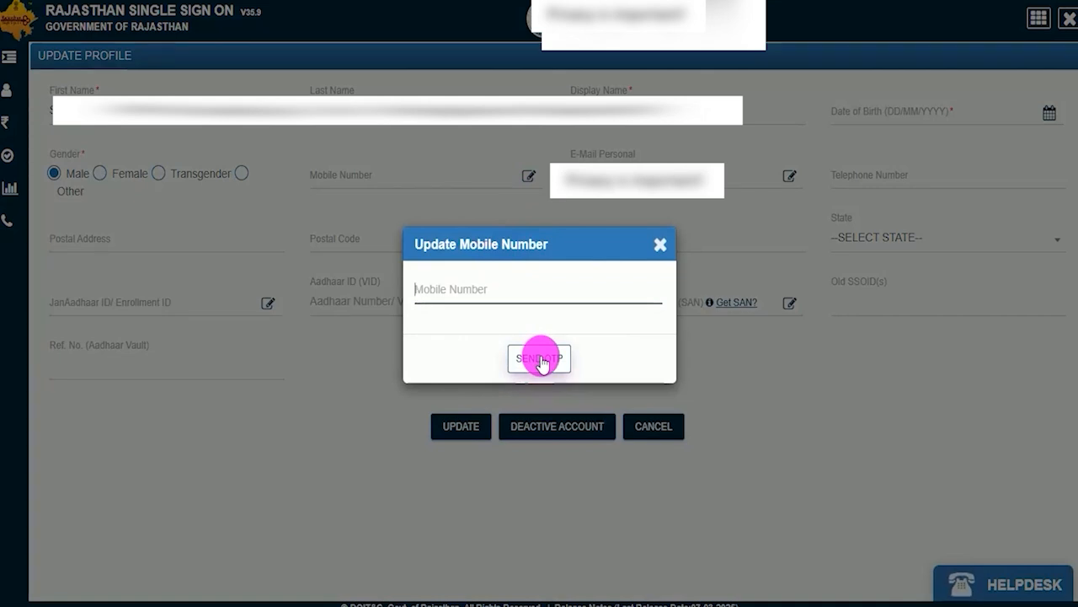
left_click(540, 360)
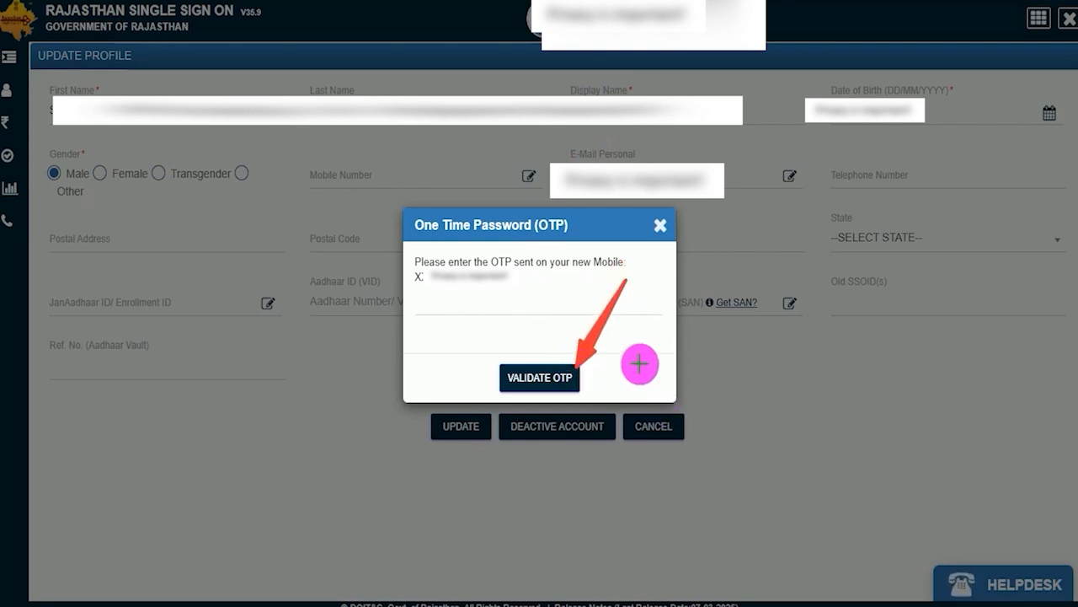
Go through the telephone number, postal address, postal code and city/district fields, and set the state to Uttar Pradesh.
left_click(845, 162)
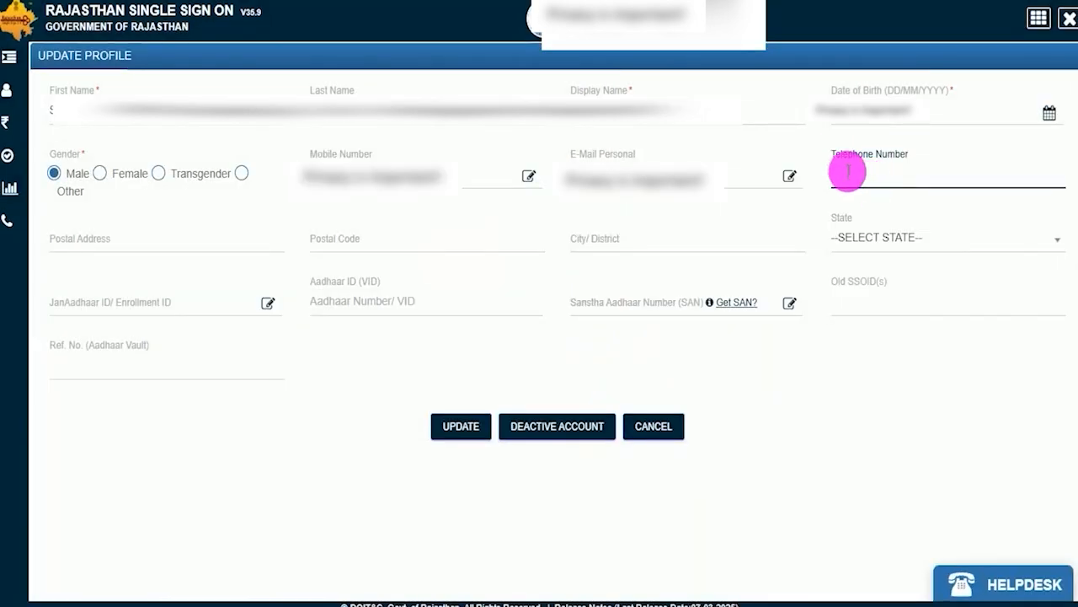
left_click(165, 244)
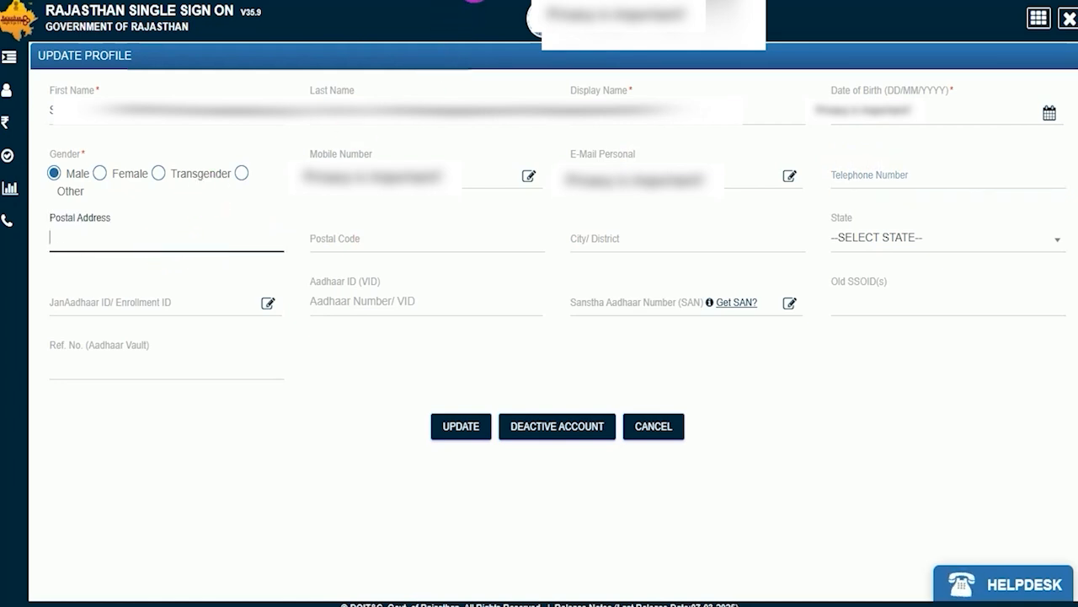
left_click(397, 255)
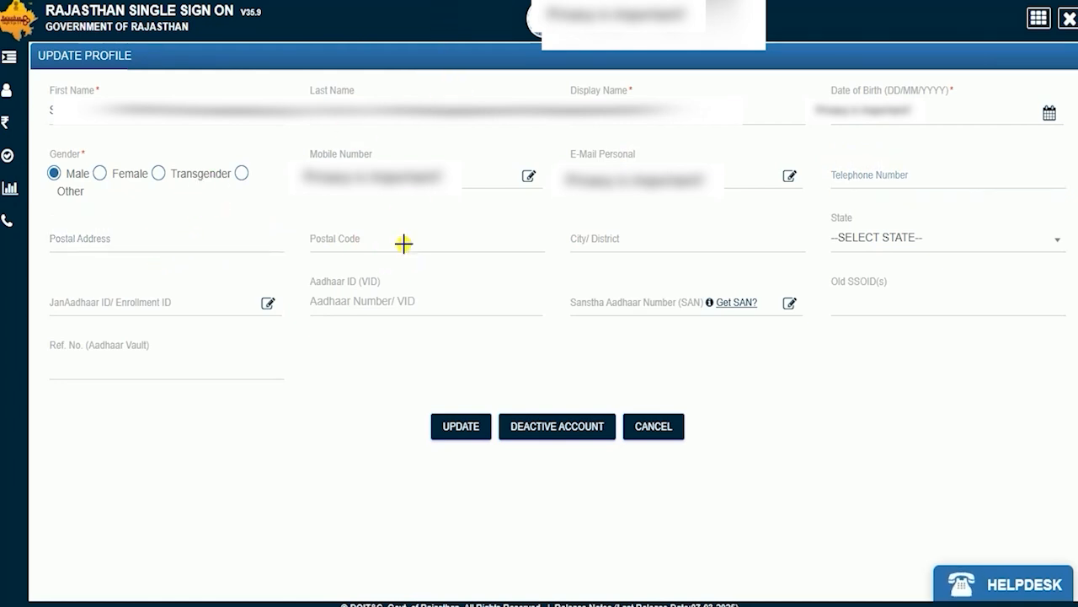
left_click_drag(405, 245, 456, 226)
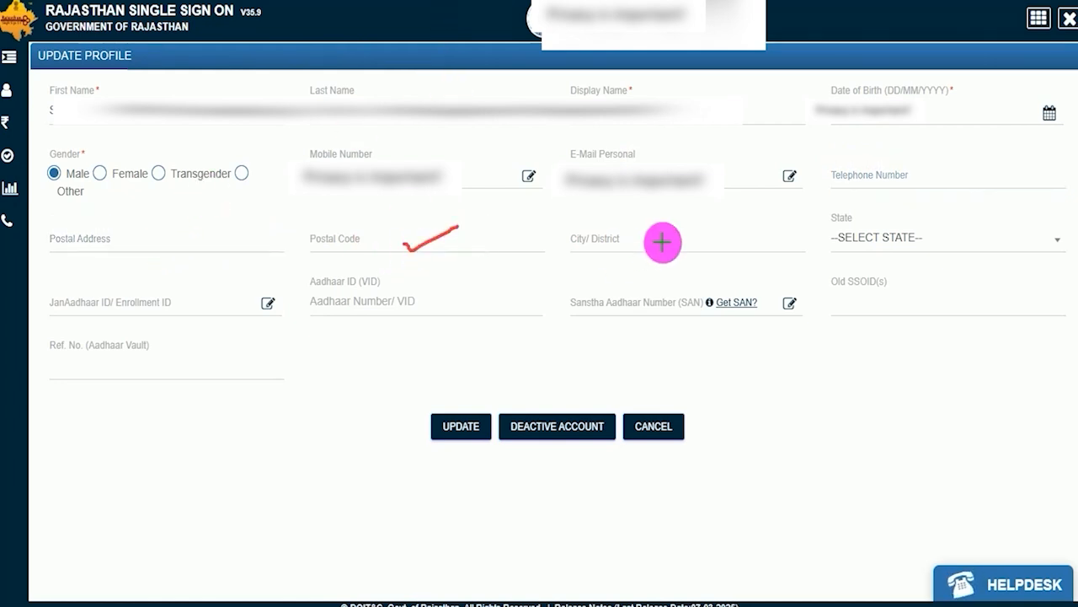
left_click_drag(662, 244, 725, 223)
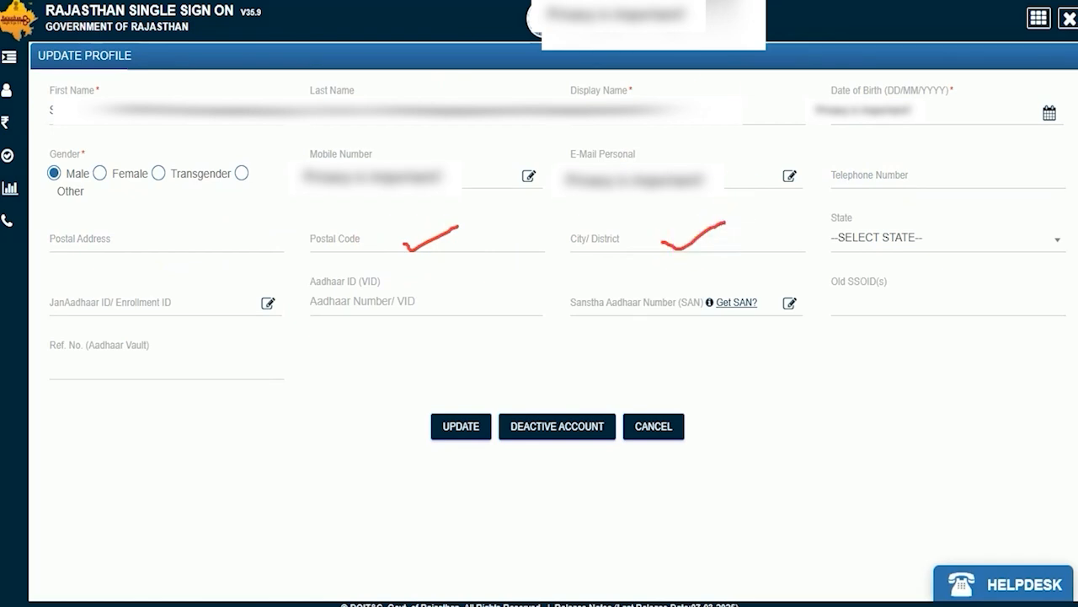
left_click(908, 236)
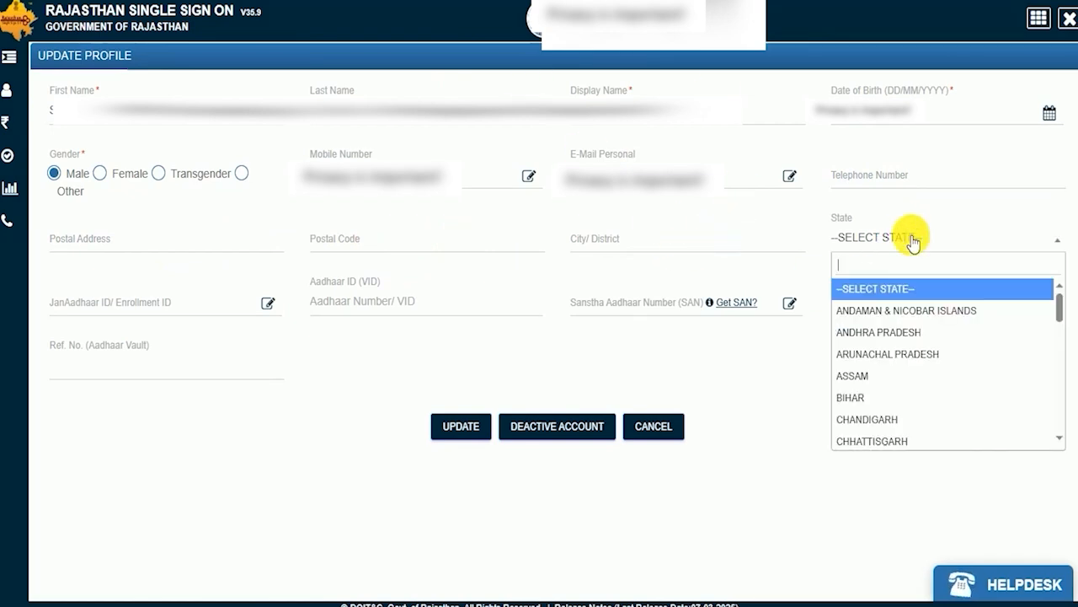
scroll(915, 374, "down", 8)
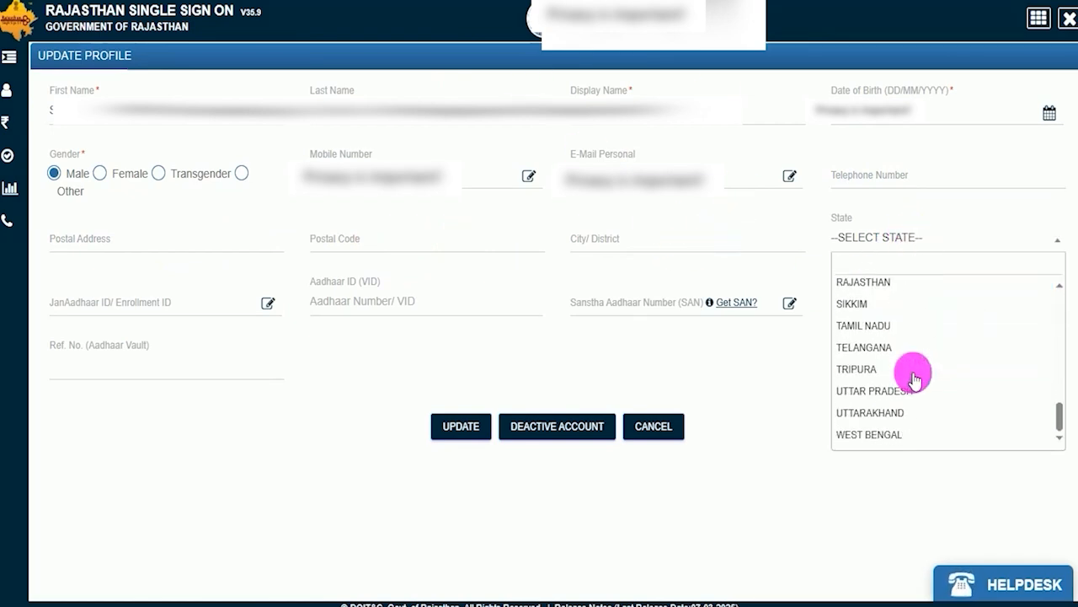
left_click(890, 388)
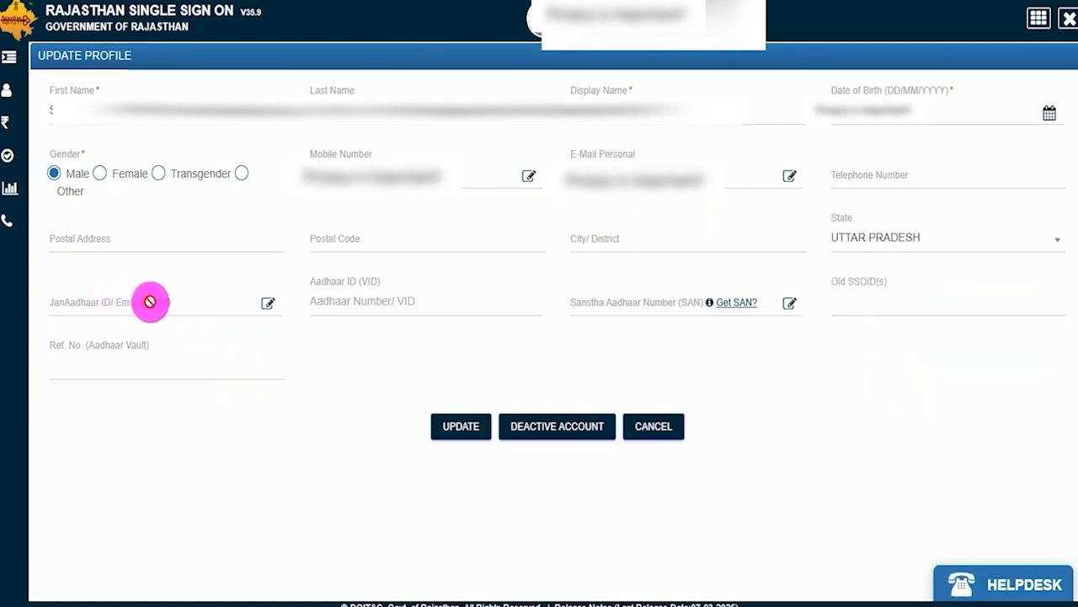
View the update dialogs for the JanAadhaar ID/Enrollment ID and the Sanstha Aadhaar Number, closing each without an entry.
left_click(267, 303)
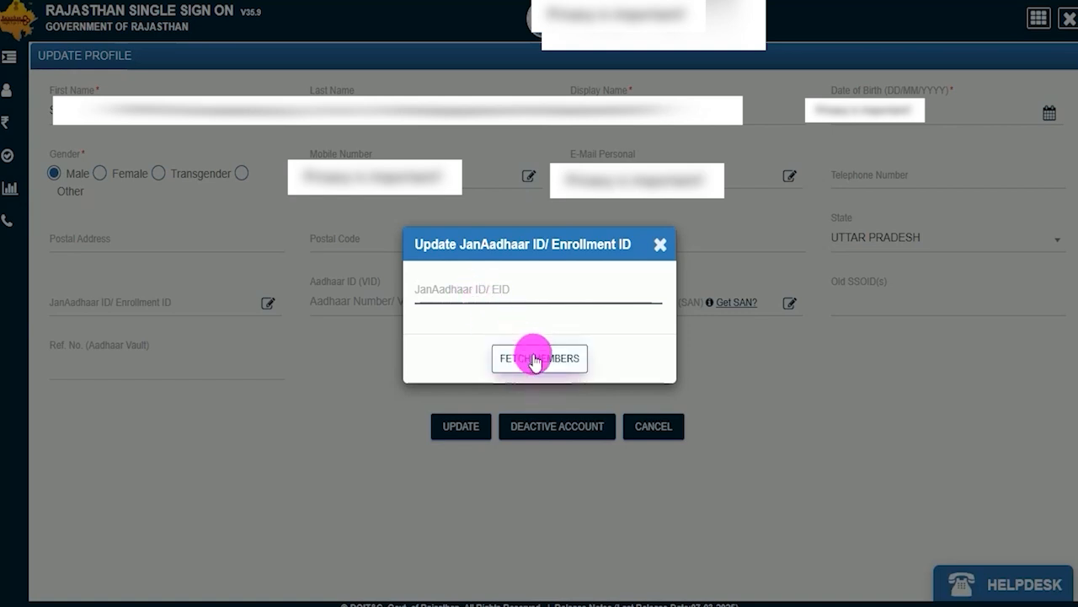
left_click(659, 245)
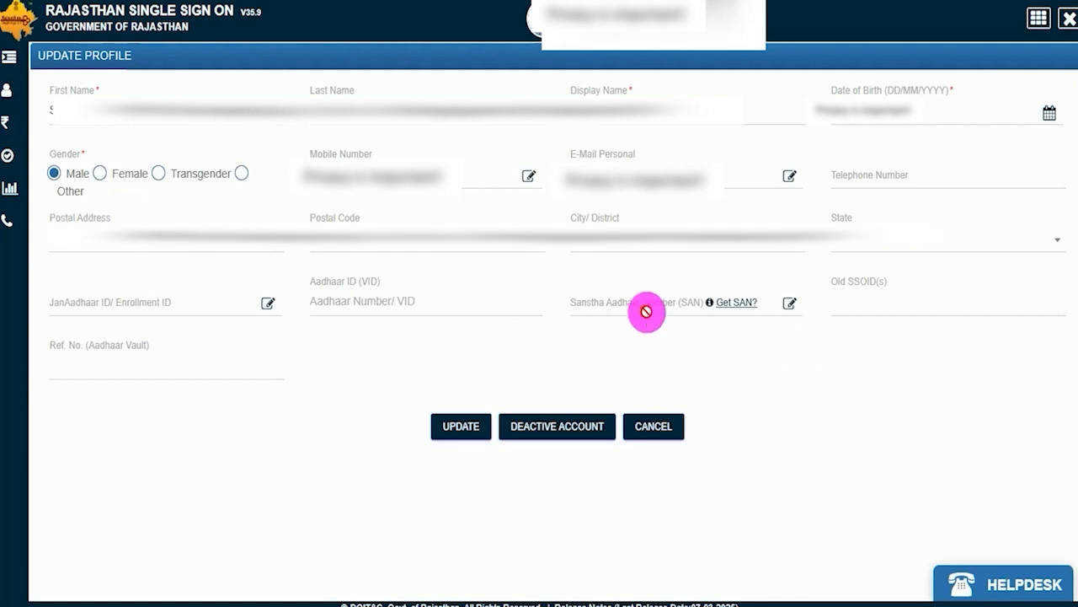
left_click(787, 303)
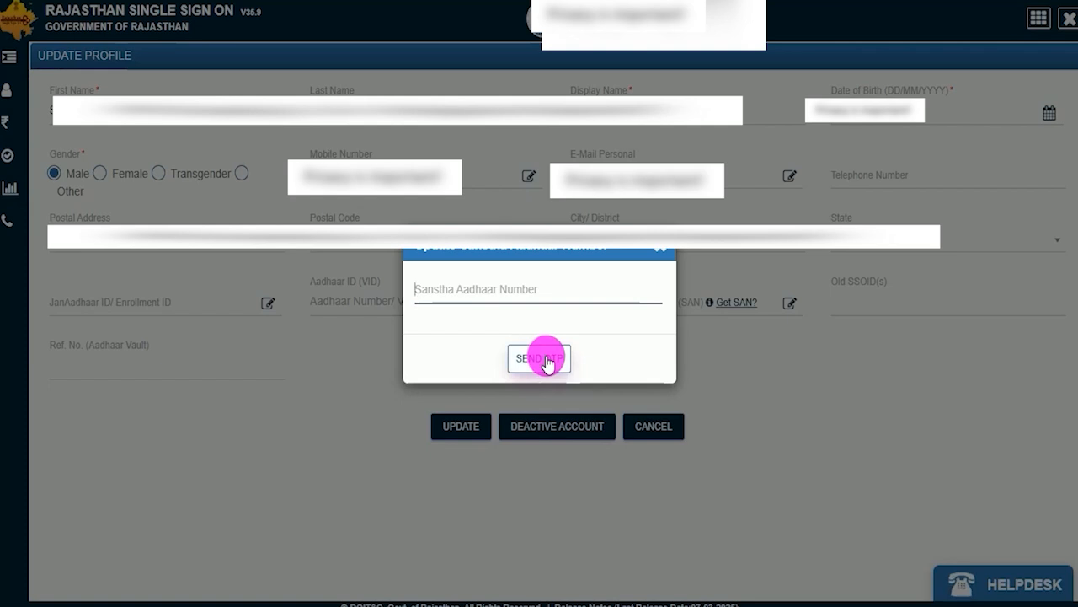
left_click(657, 249)
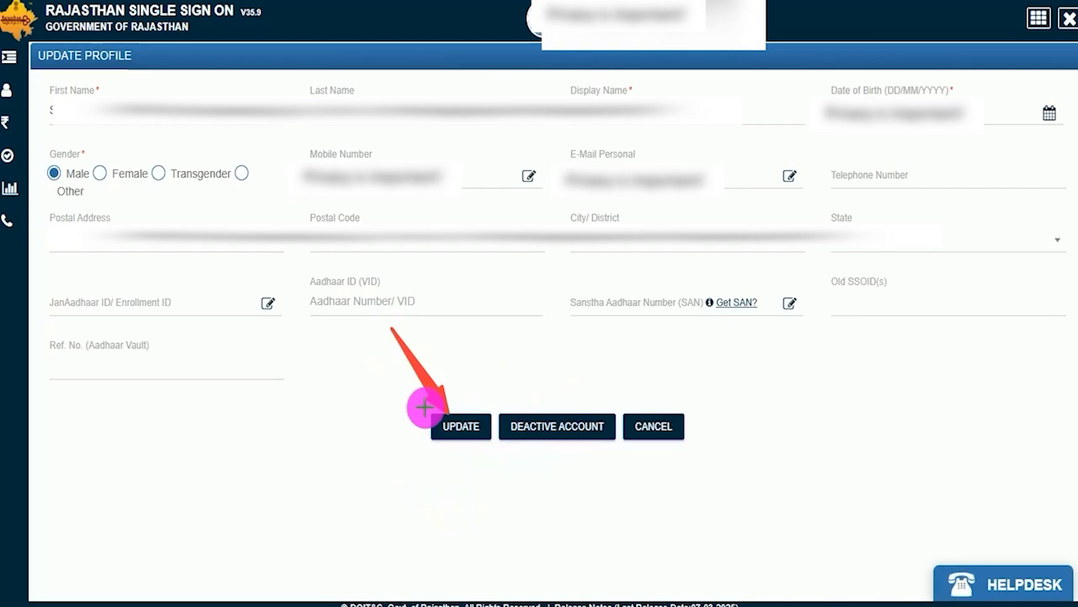
Save the updated SSO profile and dismiss the alert.
left_click(455, 428)
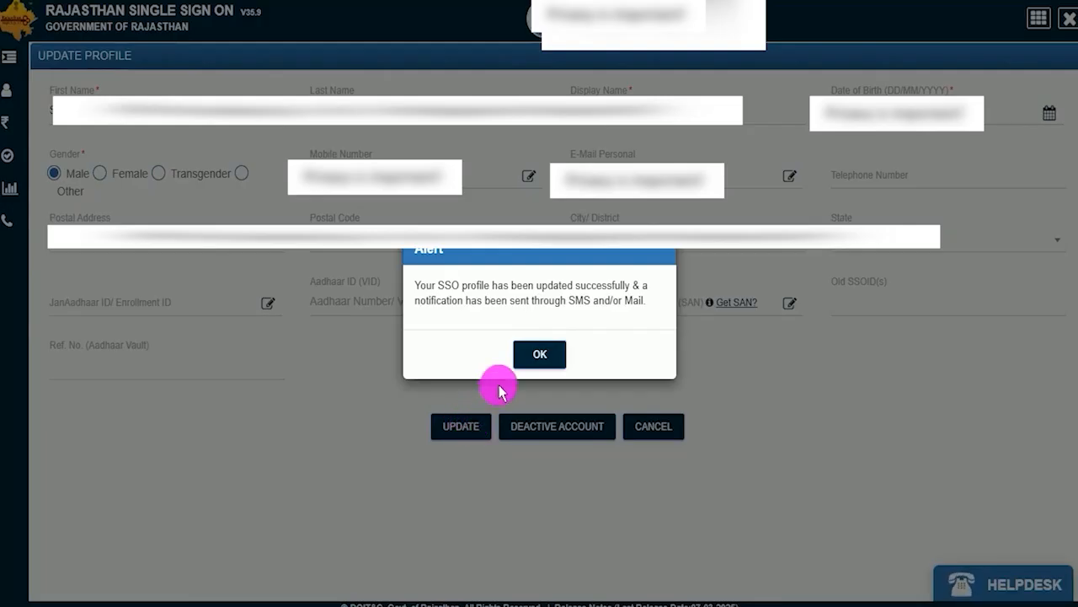
left_click(539, 355)
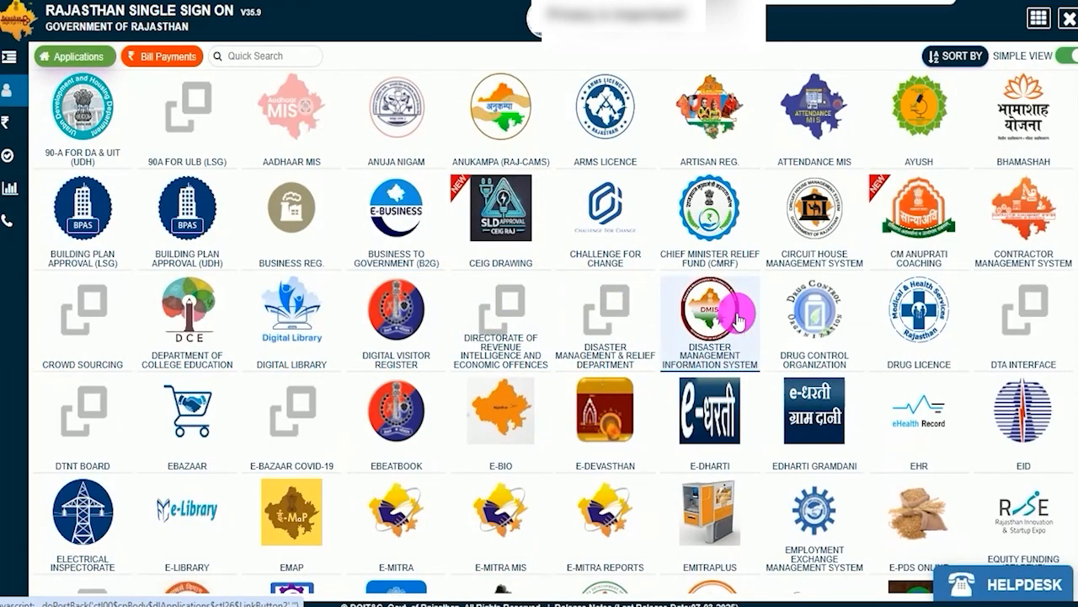
Find the Recruitment Portal among the SSO applications using "rec" and open its One Time Registration form.
type("rec")
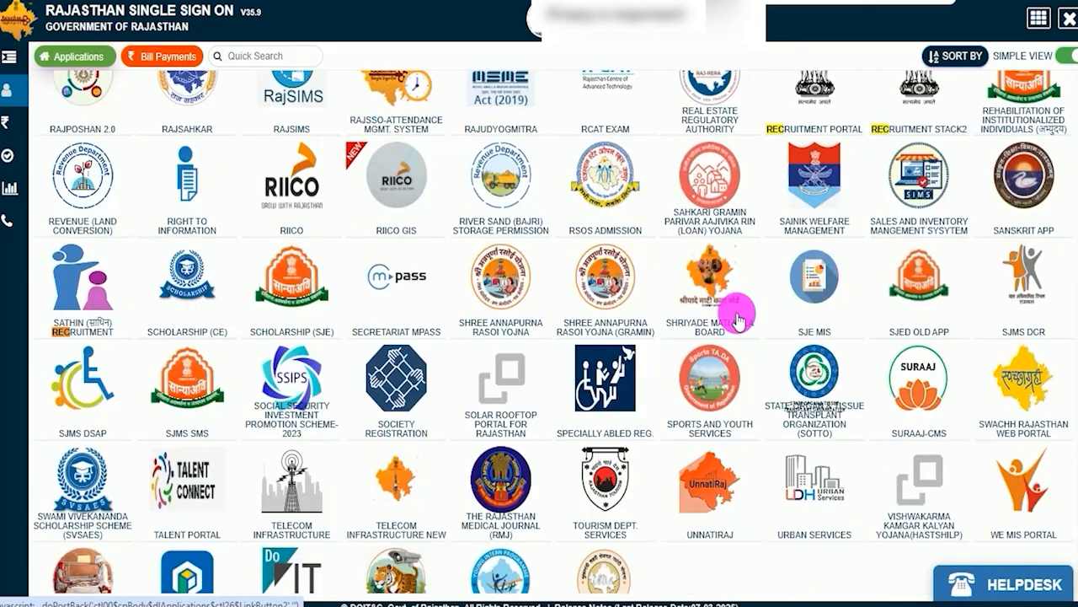
scroll(819, 205, "up", 2)
left_click(809, 300)
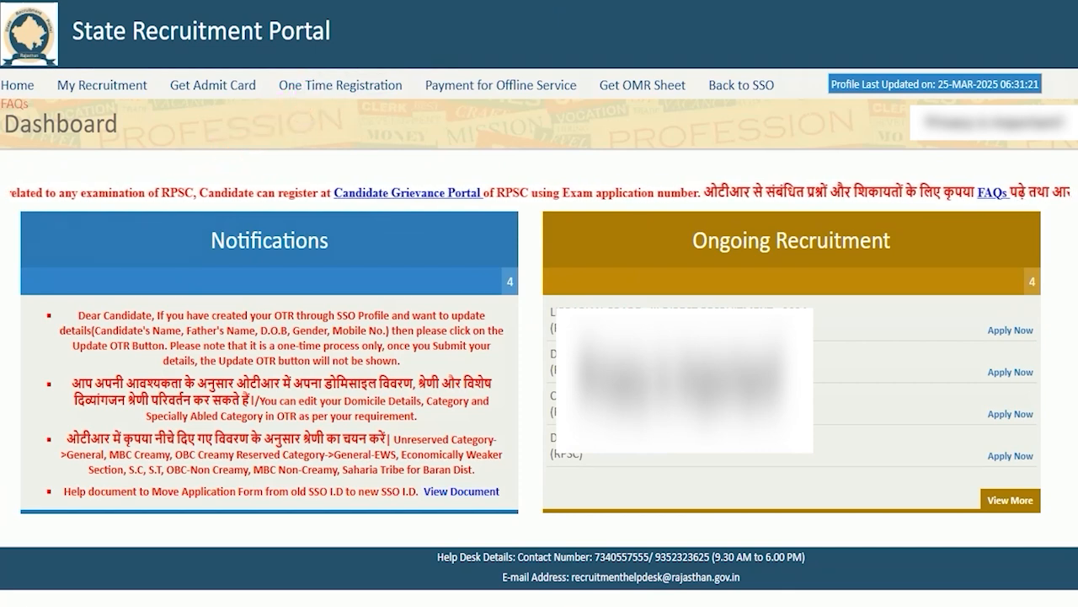
left_click(354, 88)
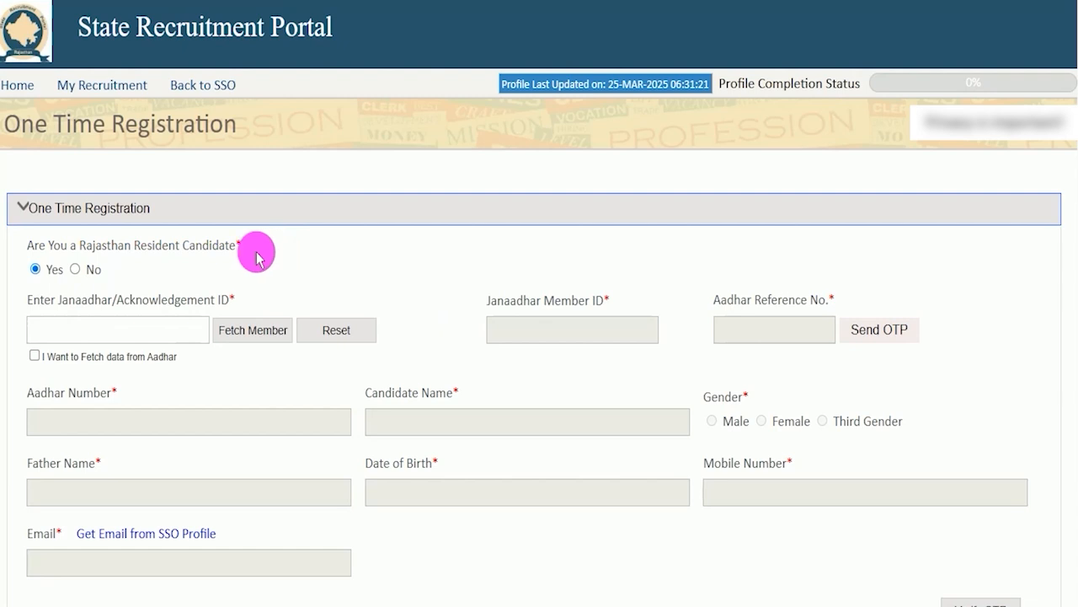
Set the Rajasthan resident candidate question to No and enter the candidate's Aadhaar number.
left_click_drag(84, 246, 205, 243)
left_click(38, 272)
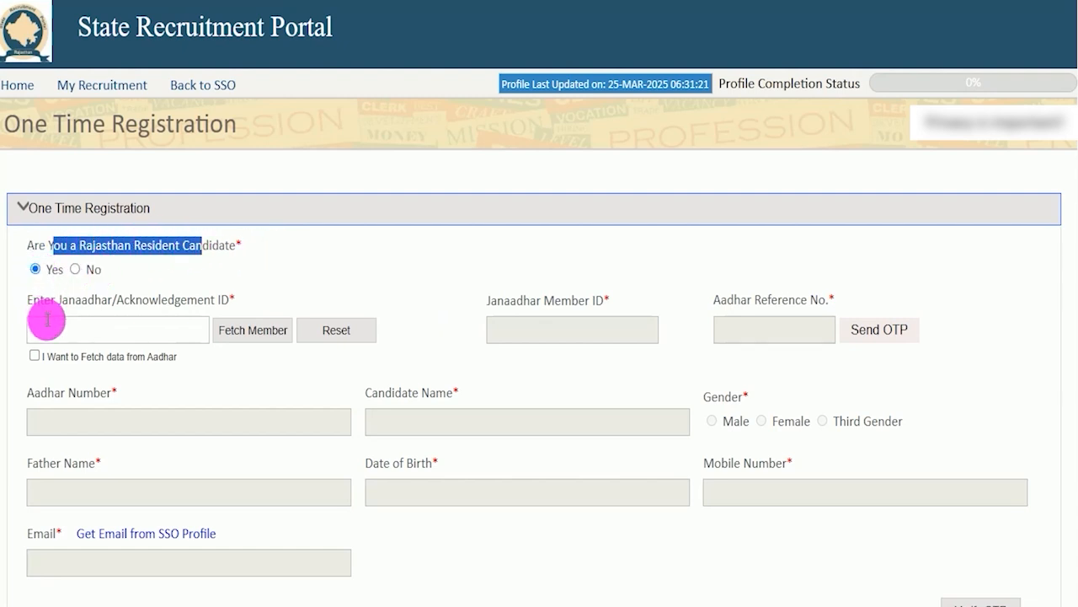
left_click(69, 329)
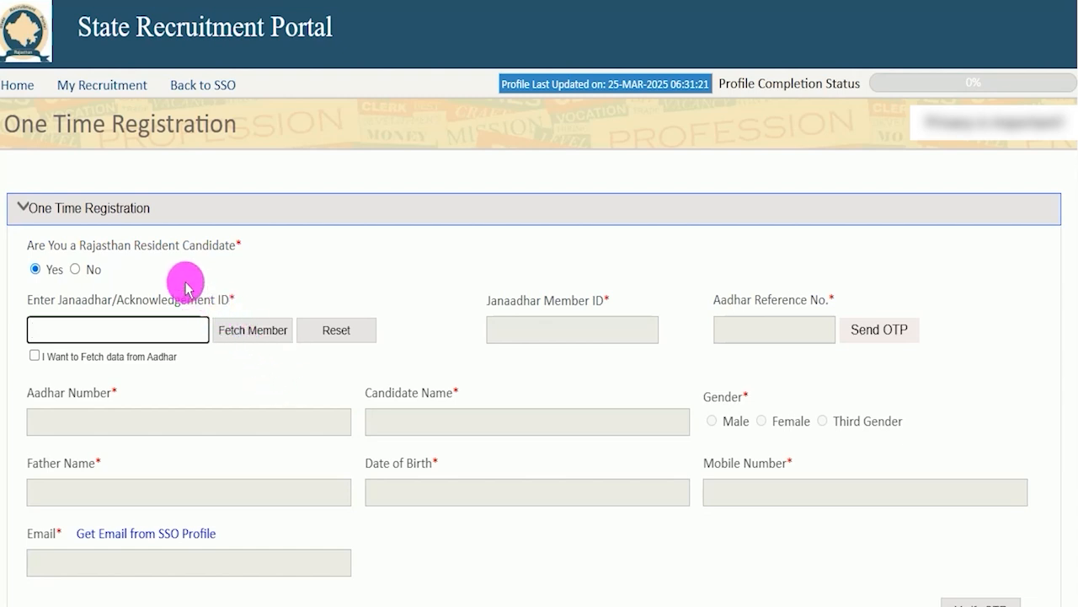
left_click(75, 270)
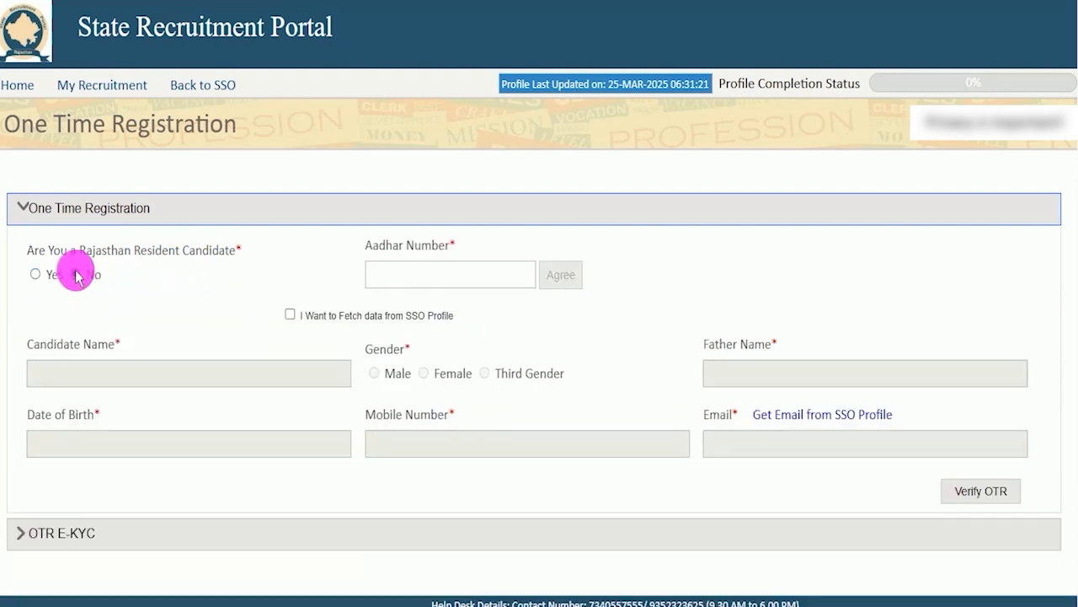
left_click(411, 274)
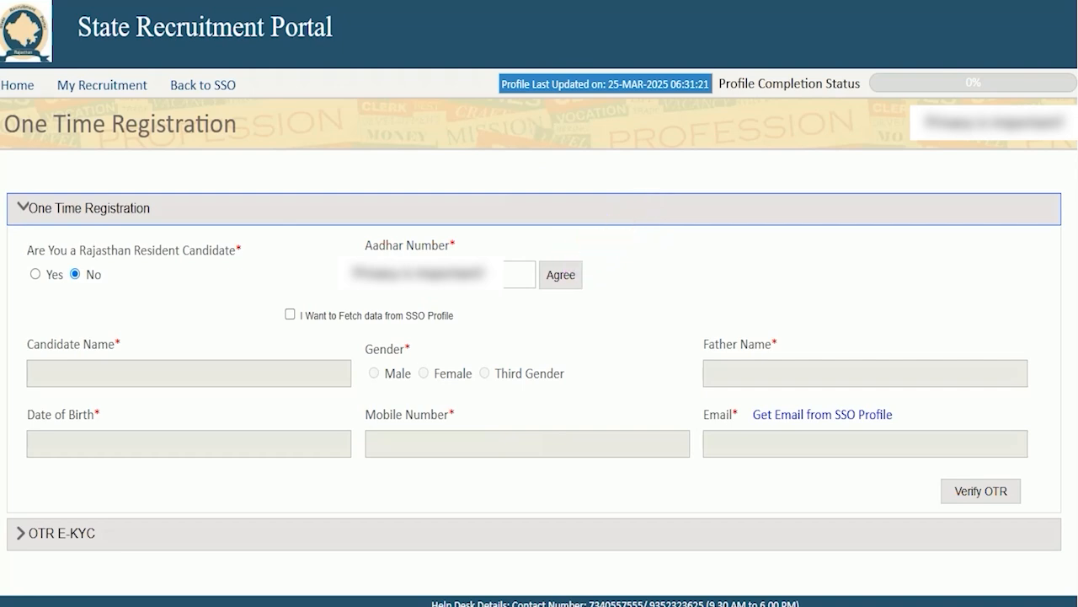
Agree to the use of the Aadhaar details, accept the declaration and proceed to the Aadhaar OTP authentication.
left_click(556, 276)
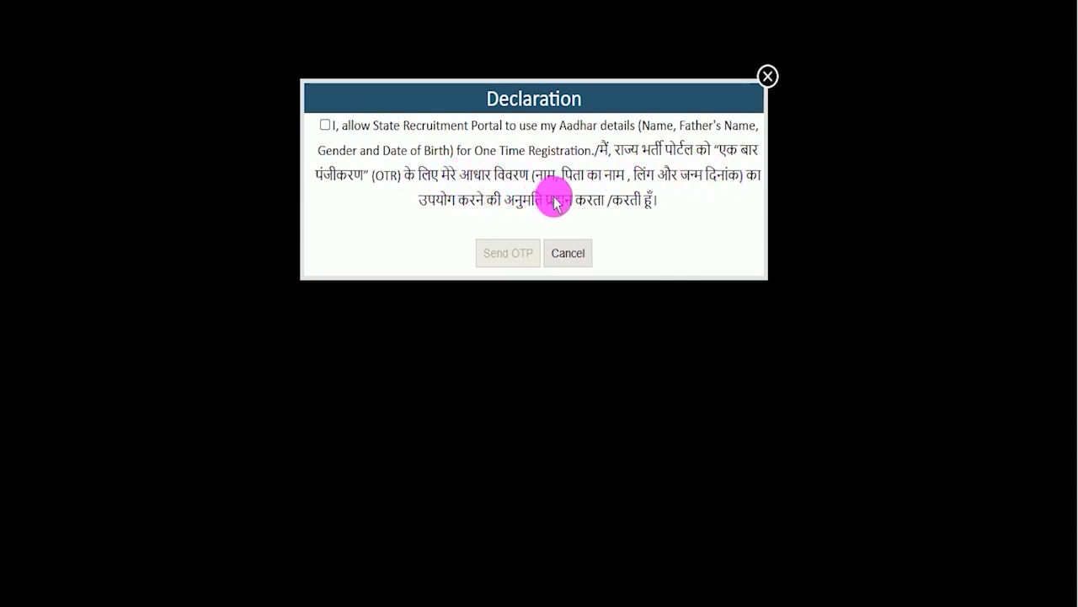
left_click(325, 126)
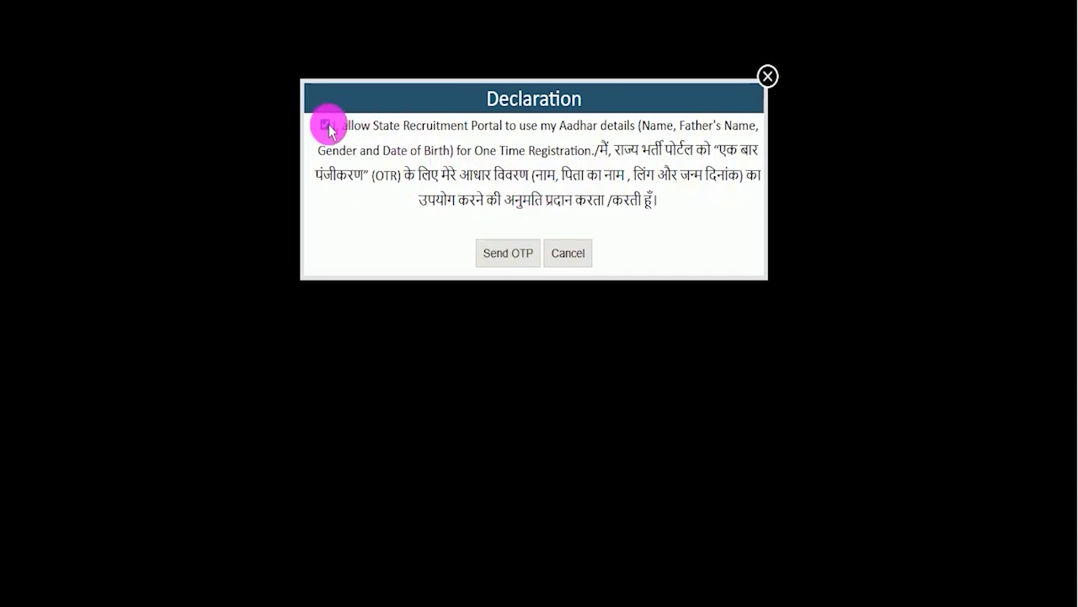
left_click(504, 253)
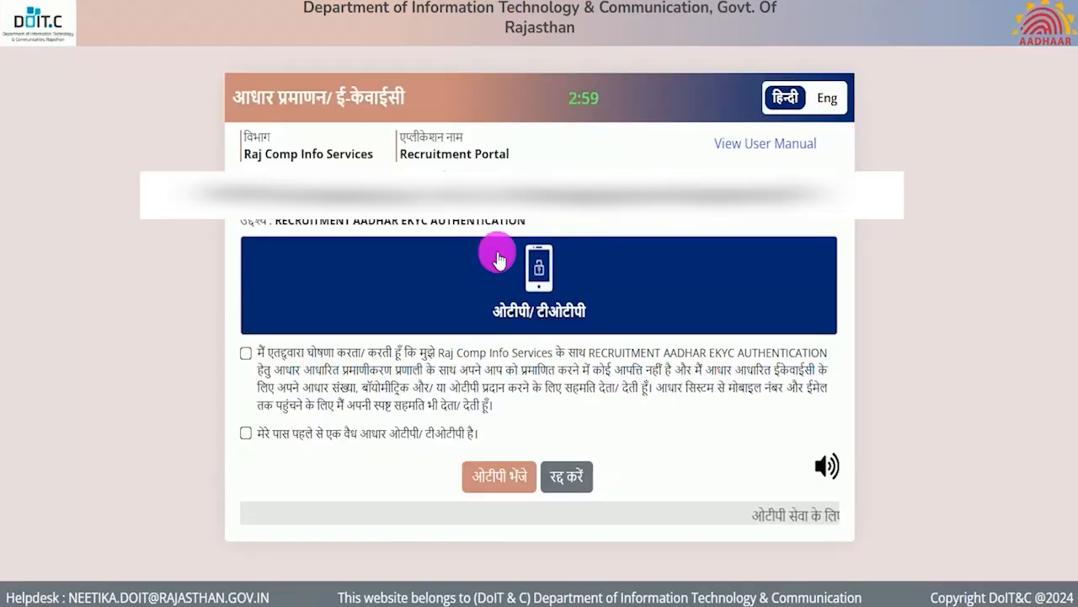
Give consent for the Aadhaar e-KYC, request the OTP and authenticate with the received one-time password.
left_click(553, 380)
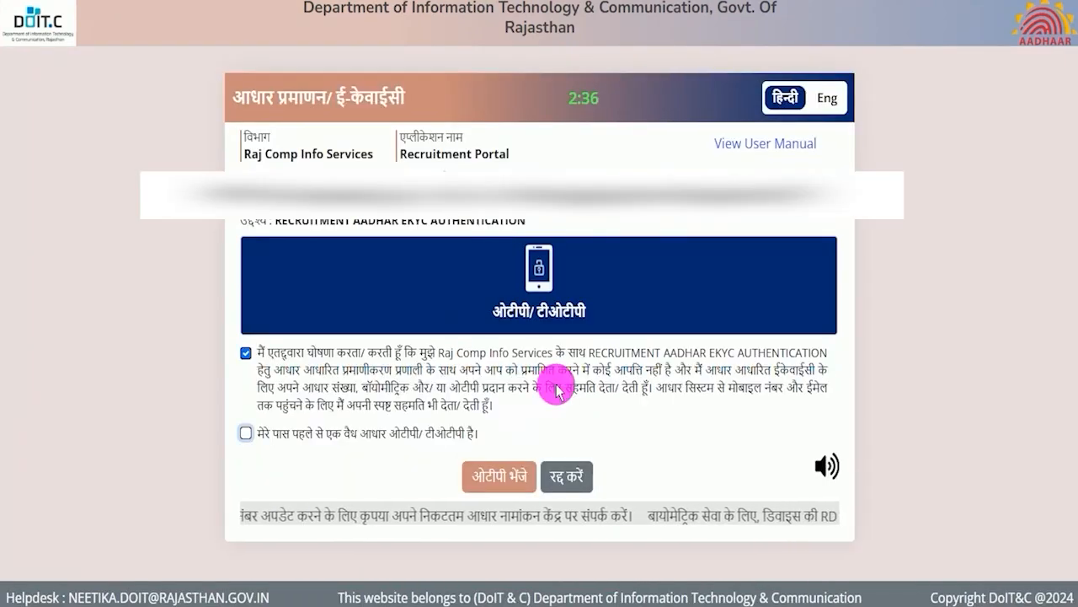
left_click(248, 354)
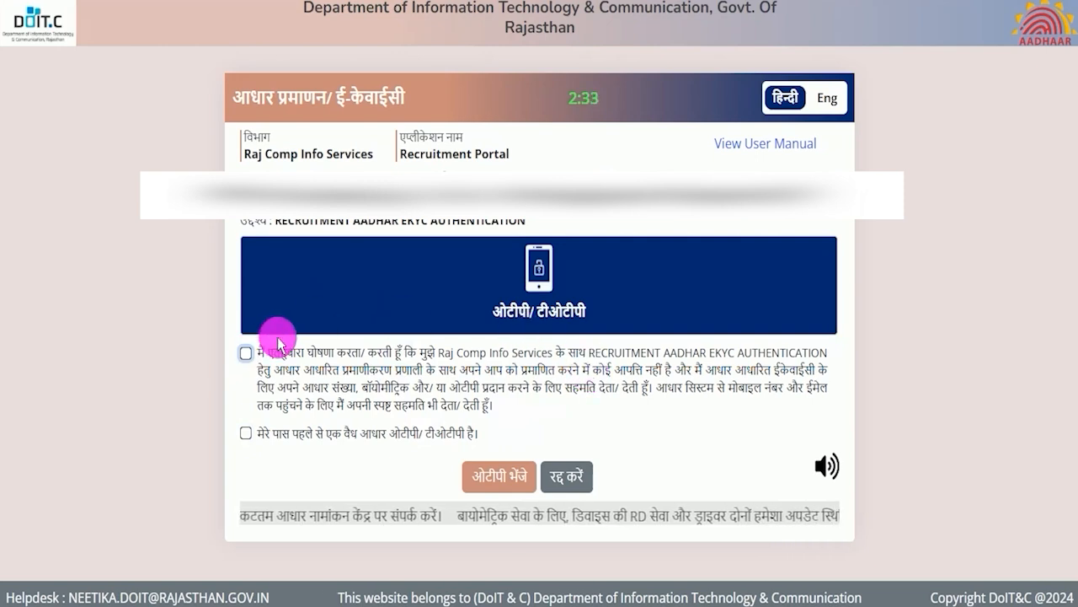
left_click(247, 354)
left_click(497, 477)
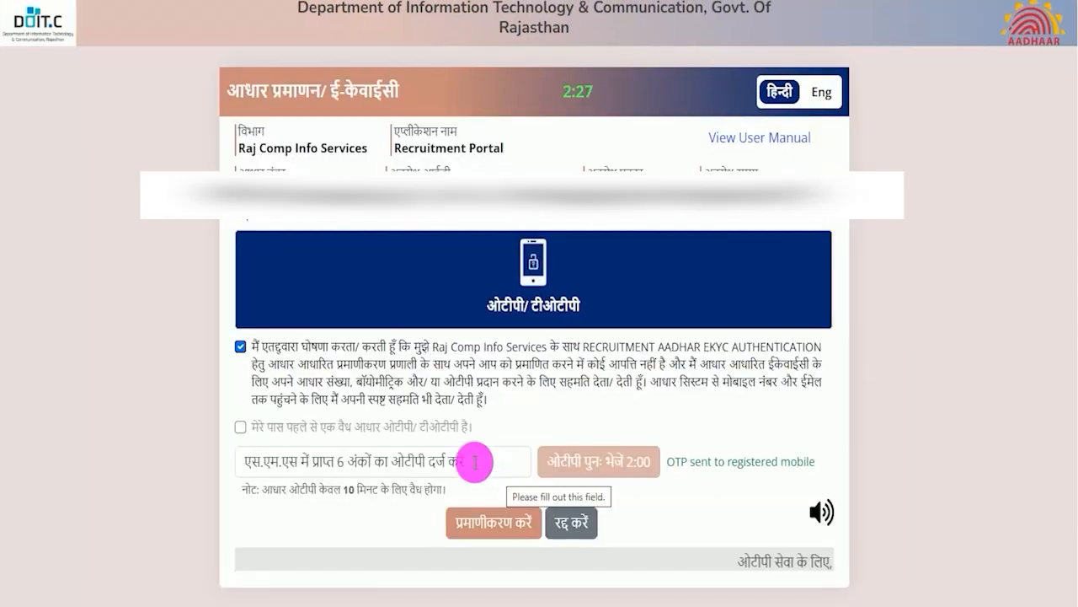
left_click(476, 462)
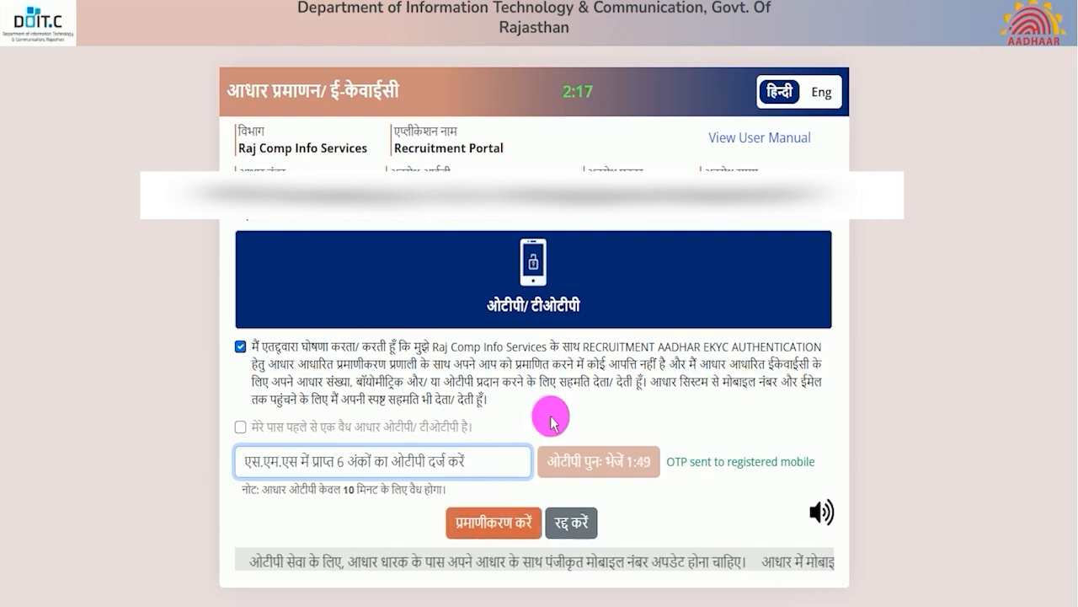
left_click(465, 484)
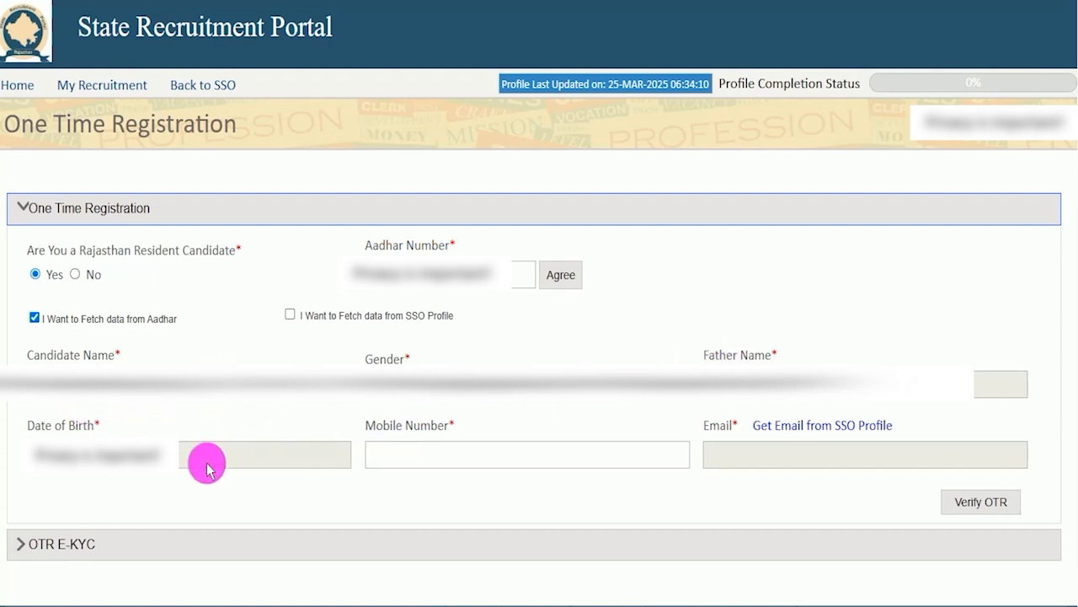
Enter the candidate's mobile number, verify the OTR, review the candidate details and make the final submission.
left_click(427, 456)
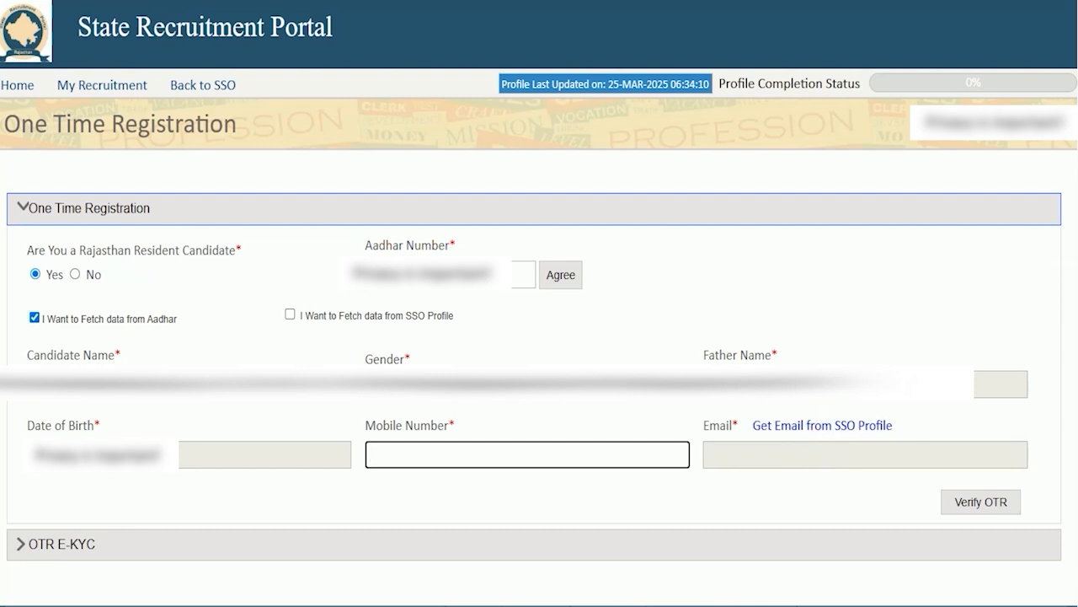
left_click_drag(778, 492, 928, 502)
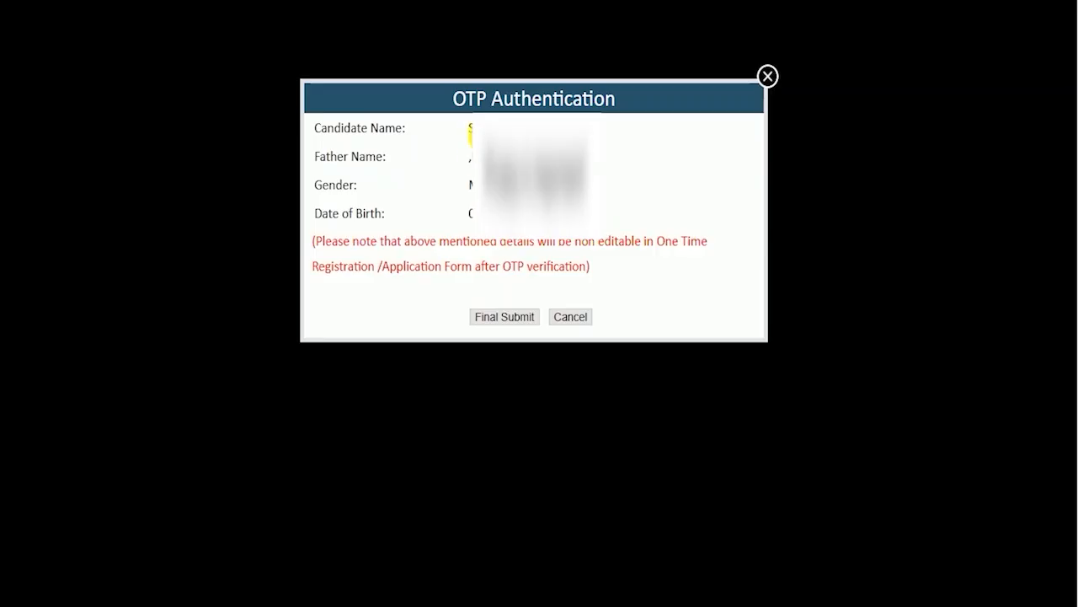
left_click_drag(480, 132, 533, 216)
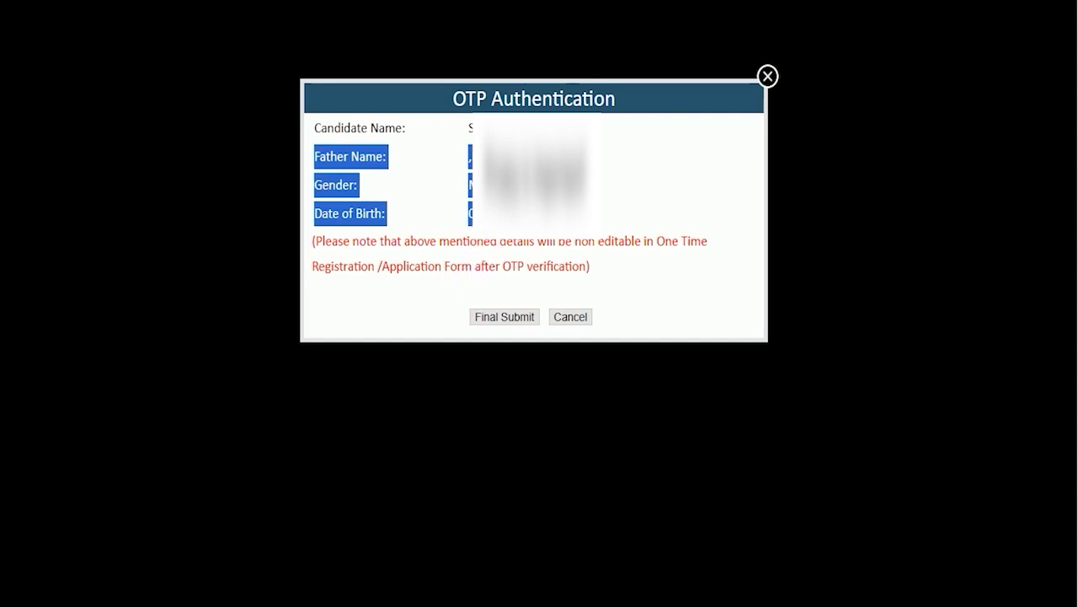
left_click_drag(368, 303, 462, 314)
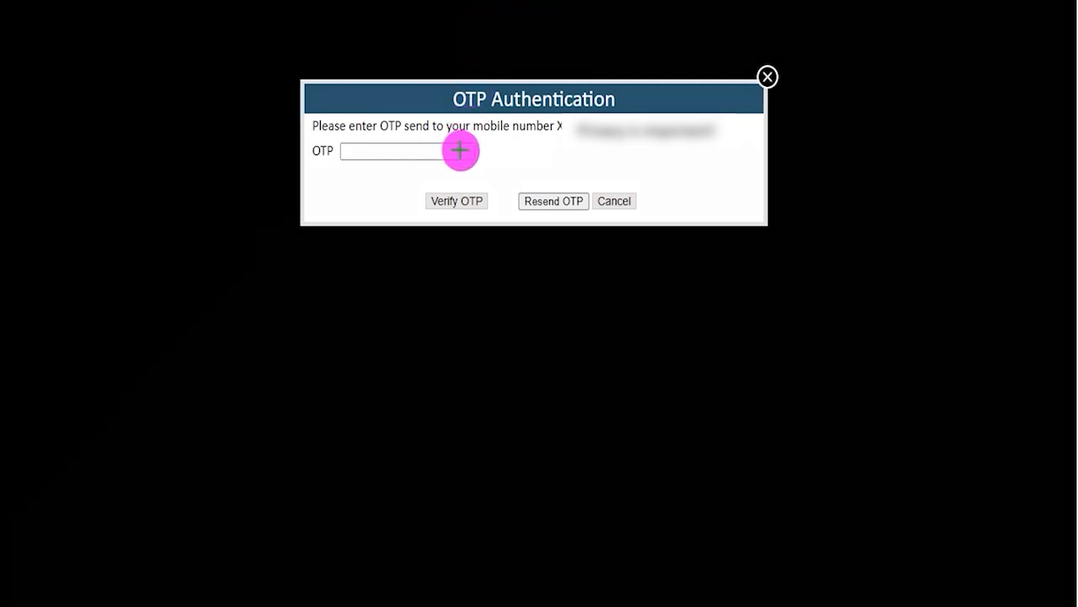
Verify the registration with the OTP sent to the mobile number and acknowledge the One Time Registration confirmation.
left_click_drag(455, 150, 495, 130)
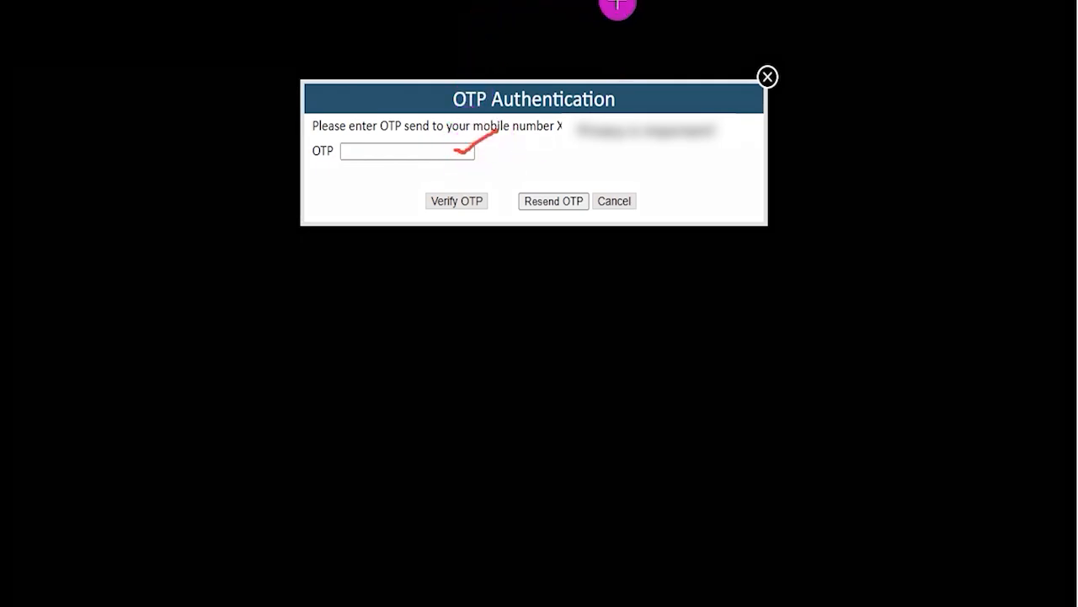
left_click_drag(337, 197, 419, 200)
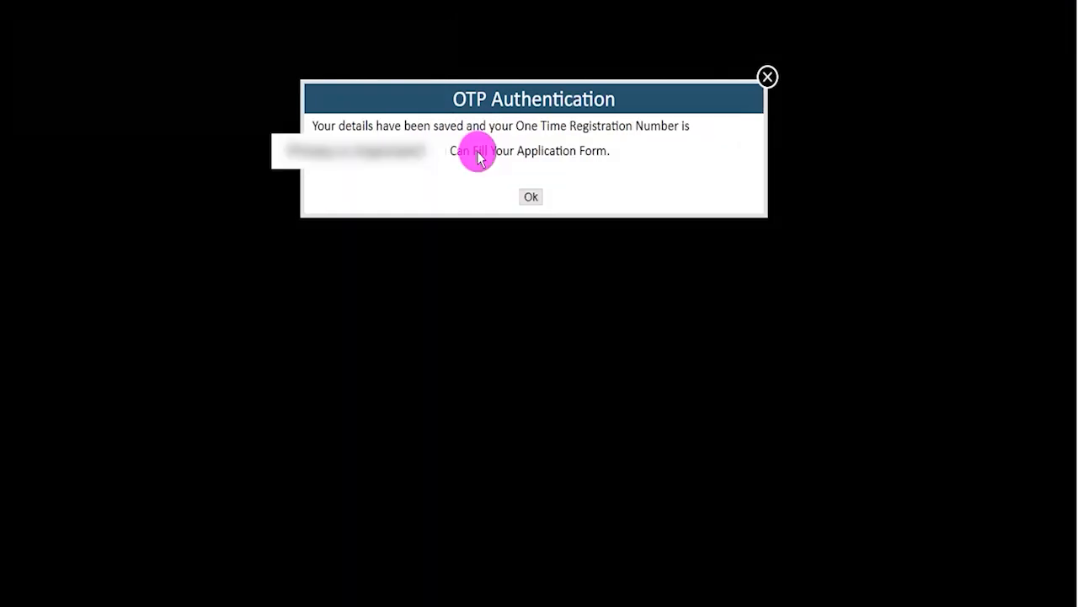
left_click_drag(517, 125, 637, 129)
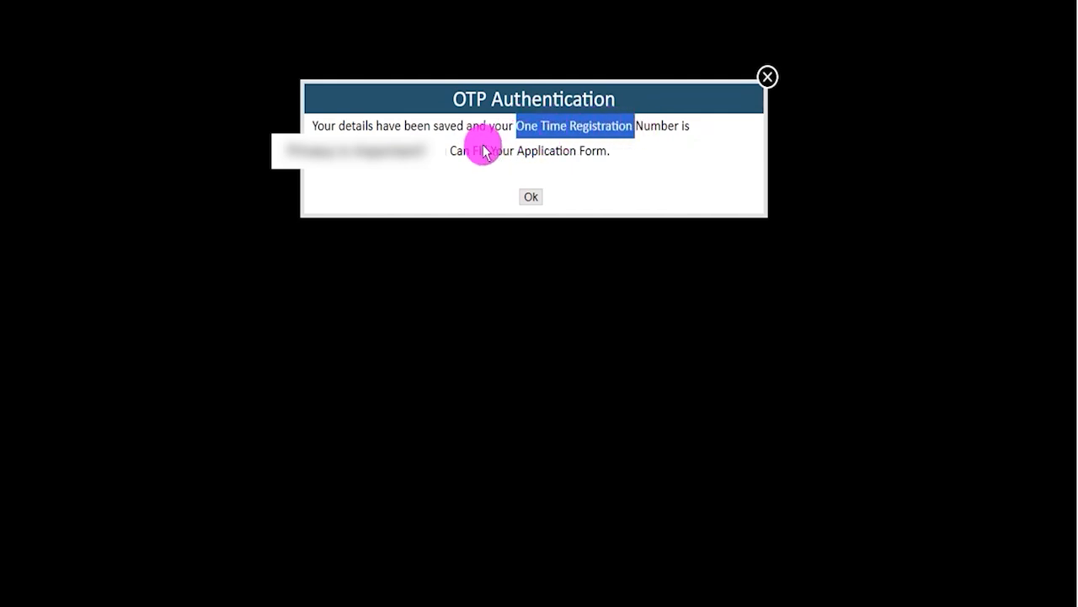
left_click(335, 150)
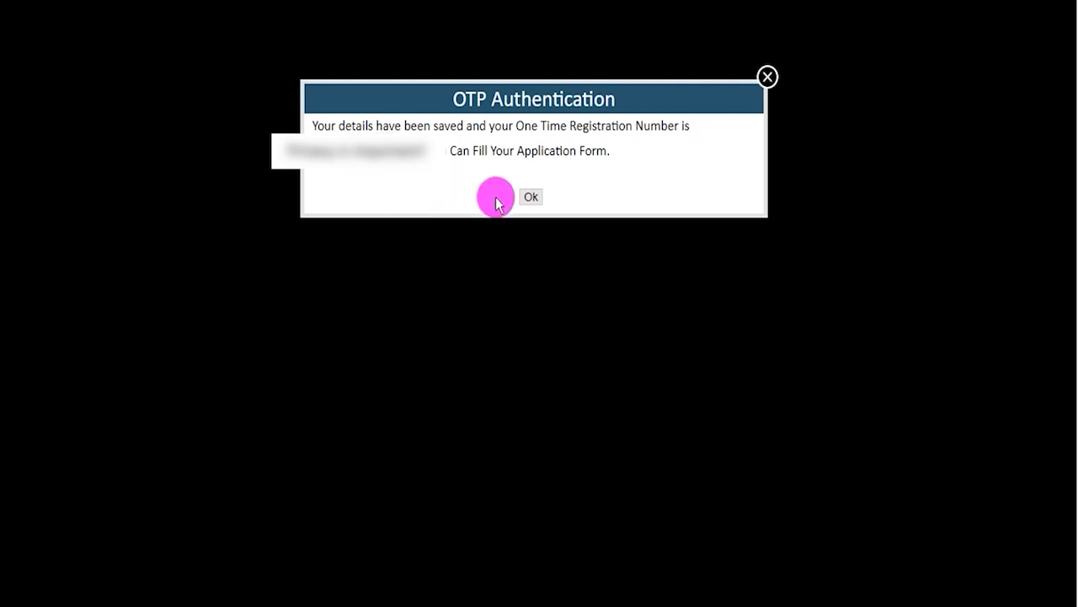
left_click(529, 196)
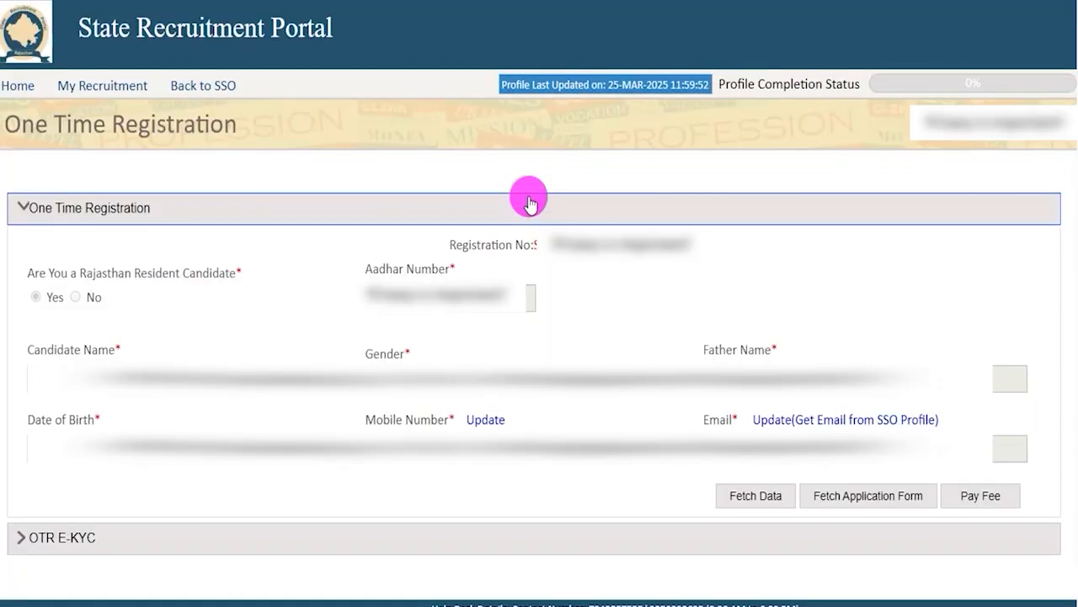
Locate the registration number on the One Time Registration page and open the Pay Fee dialog.
scroll(565, 240, "down", 1)
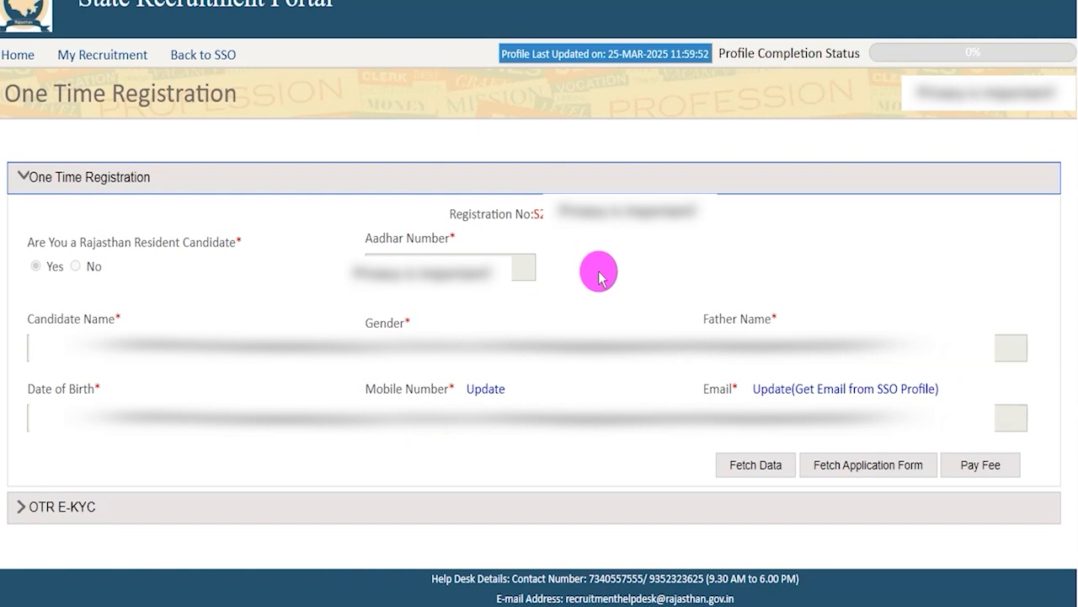
left_click(540, 220)
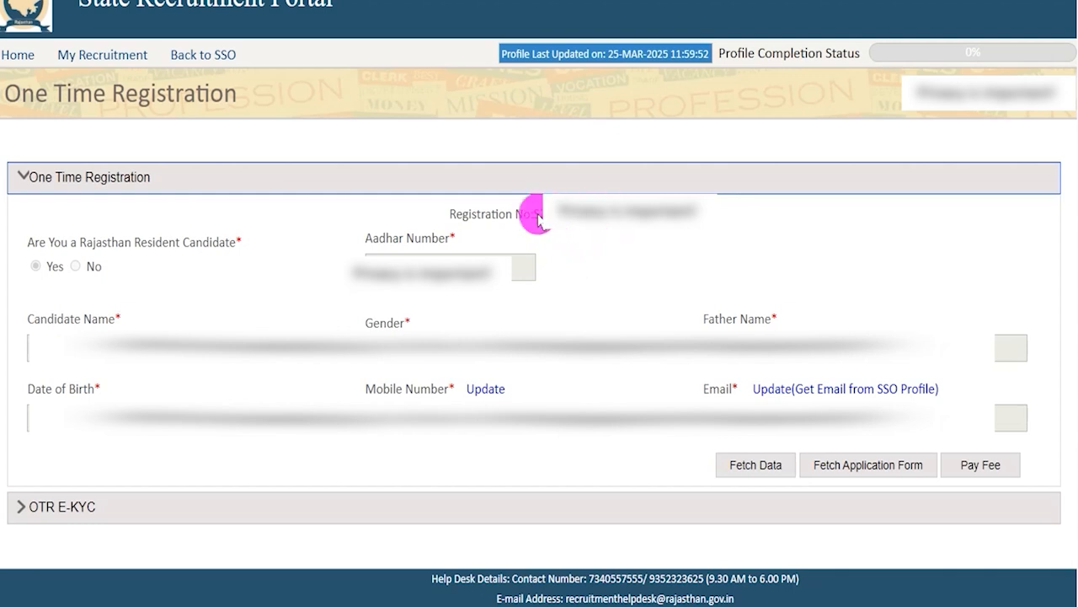
left_click_drag(539, 218, 594, 221)
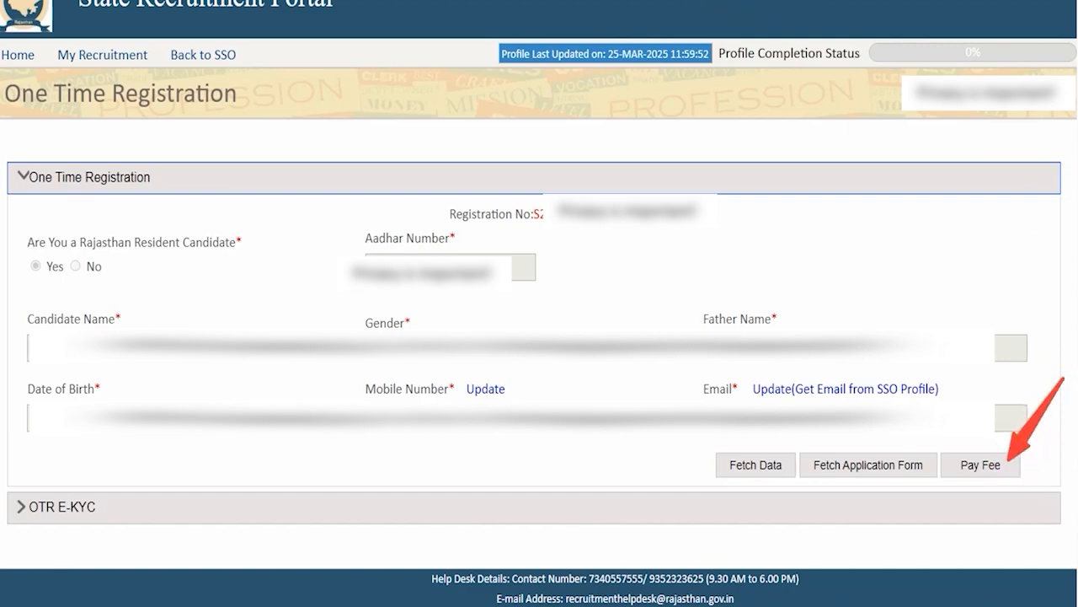
left_click(975, 459)
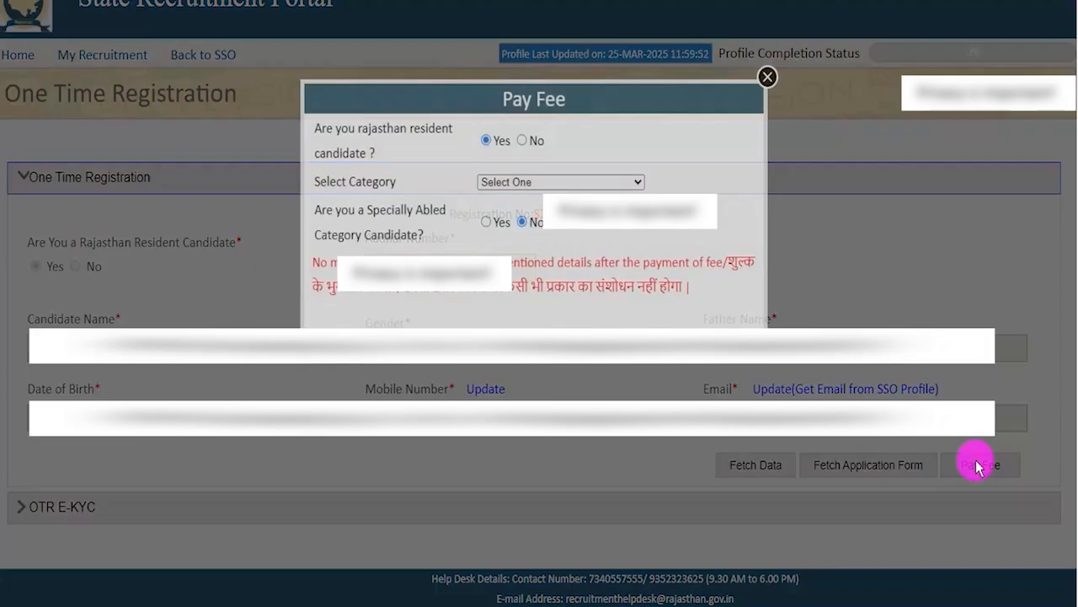
Try the fee form with the Rajasthan resident answer Yes and the category UNRESERVED.
left_click(484, 139)
left_click_drag(336, 129, 429, 132)
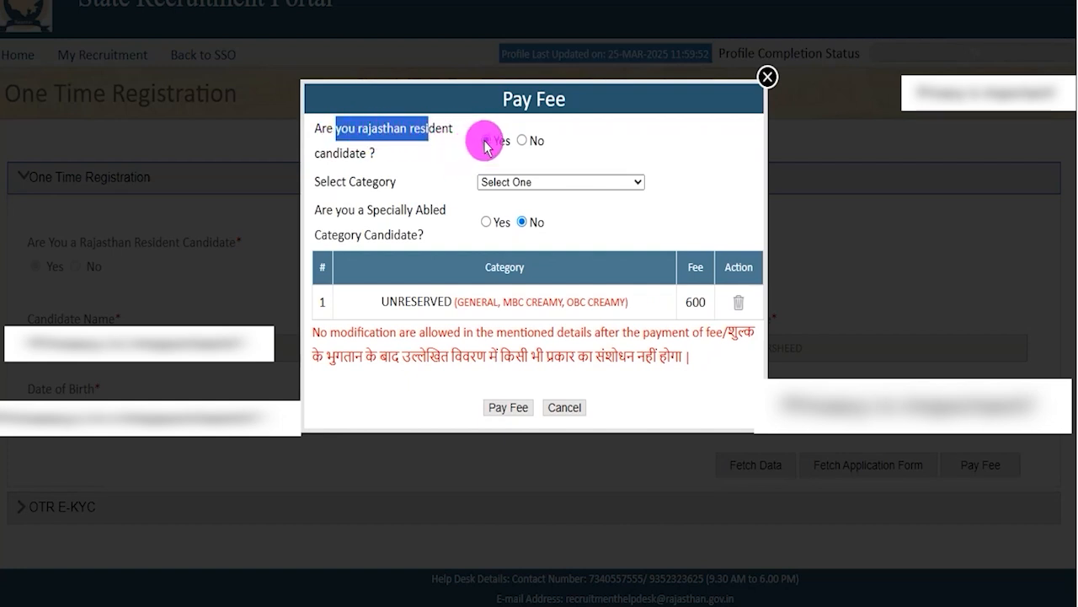
left_click(513, 183)
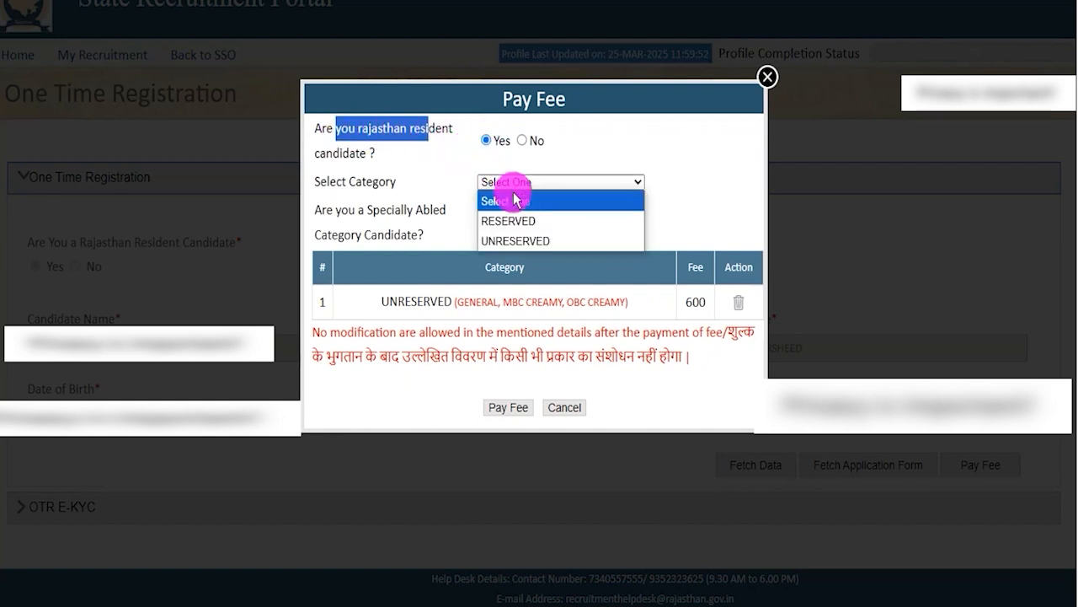
left_click(532, 243)
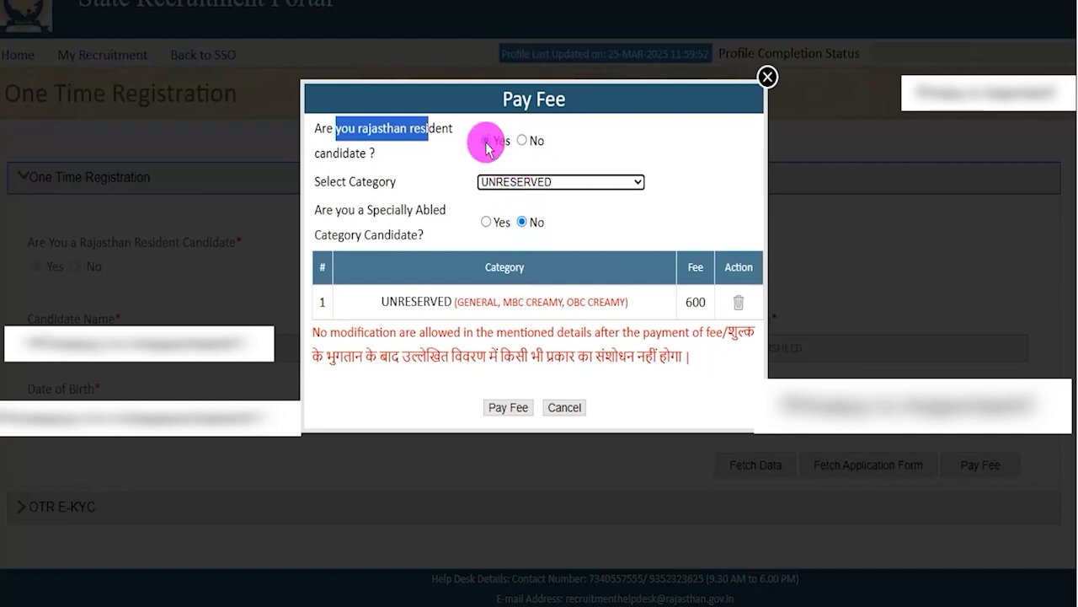
Set the Rajasthan resident answer to No in the fee form and select the UNRESERVED category.
left_click_drag(392, 133, 449, 128)
left_click(523, 141)
left_click(514, 181)
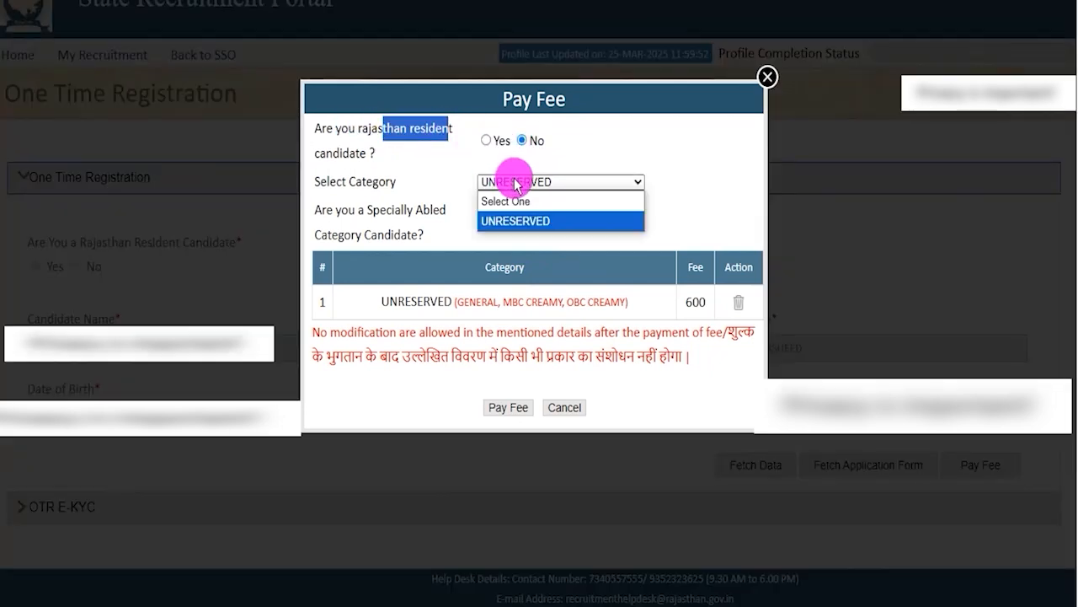
left_click(522, 221)
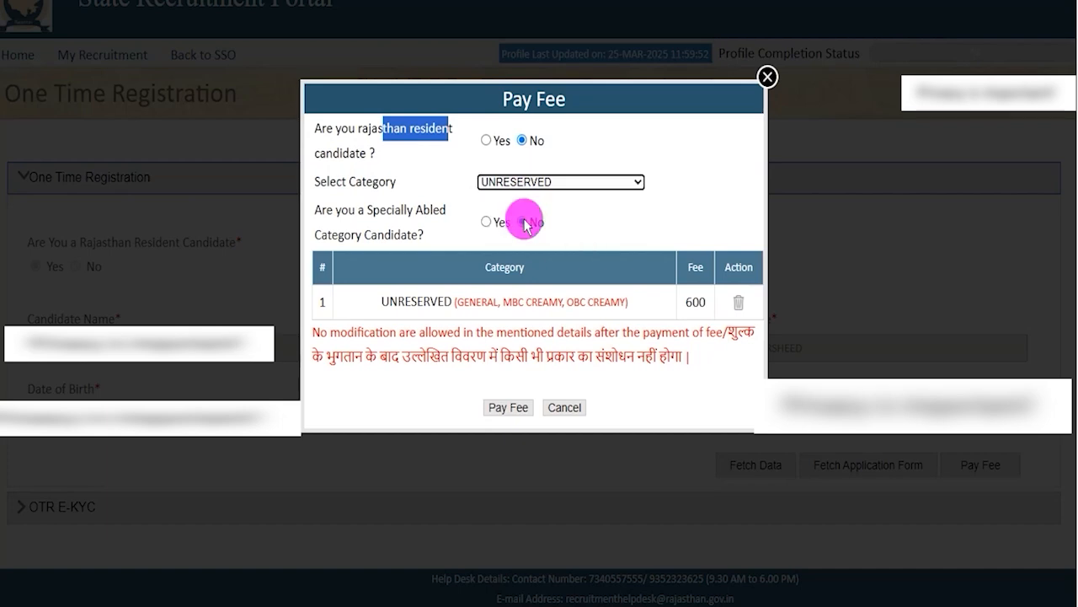
Set the Specially Abled Category Candidate answer to Yes and check the fee listed for the category.
left_click_drag(322, 210, 431, 212)
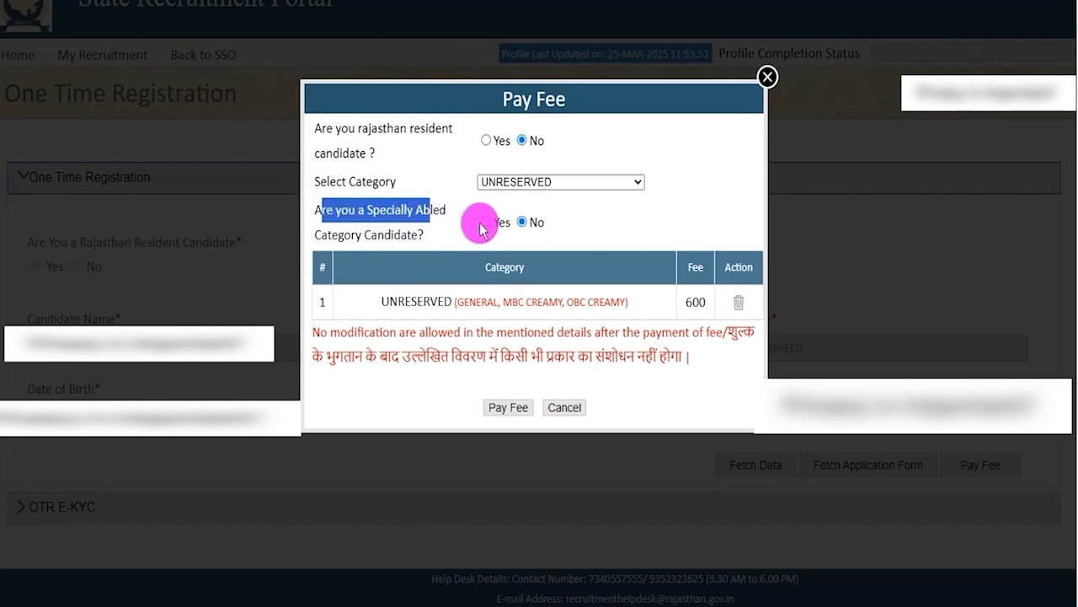
left_click(486, 223)
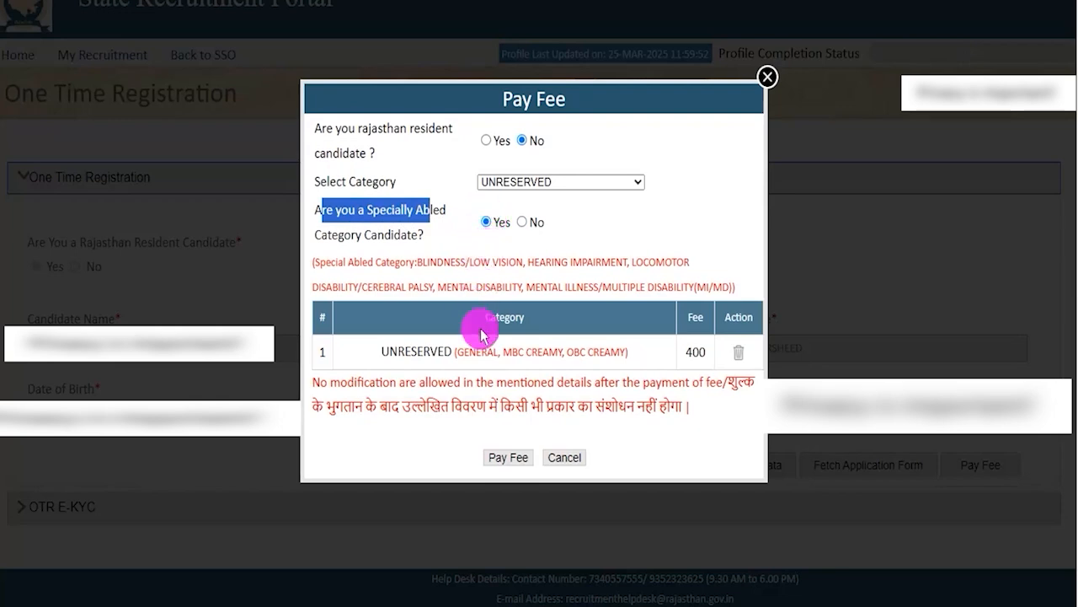
left_click_drag(684, 351, 698, 352)
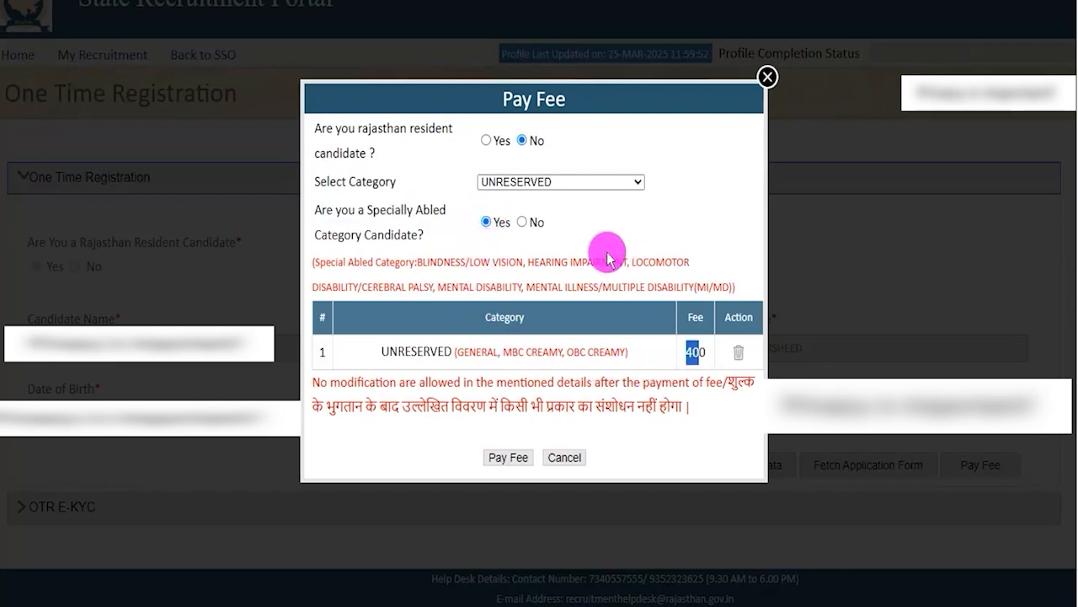
Set the Specially Abled Category Candidate answer to No and check the fee listed for the UNRESERVED category.
left_click(522, 223)
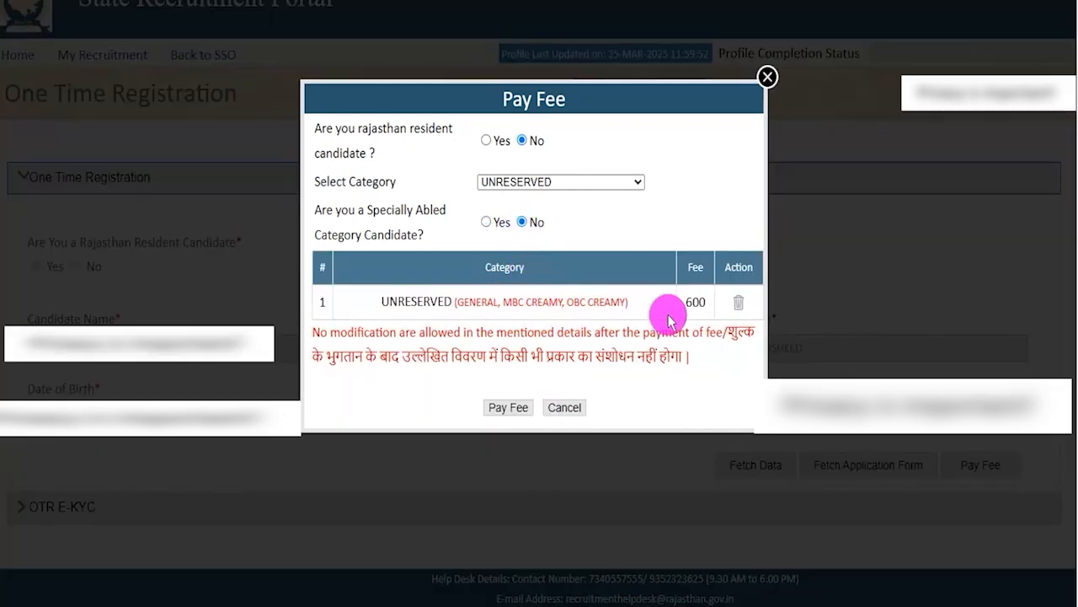
left_click_drag(686, 302, 704, 302)
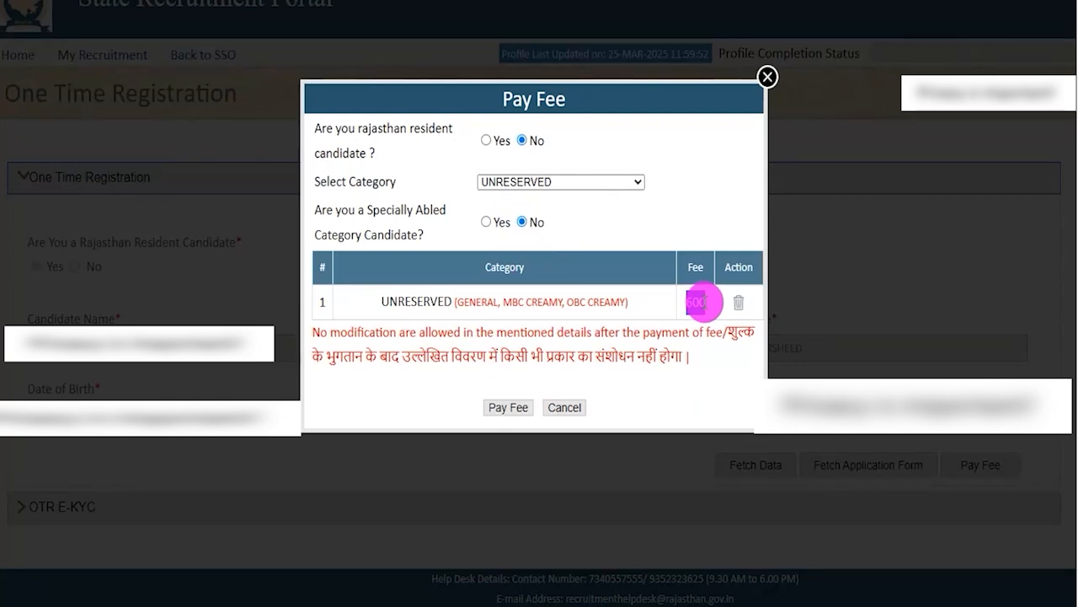
mouse_move(704, 301)
left_mouse_down()
mouse_move(687, 303)
mouse_move(704, 302)
left_mouse_up()
left_click(696, 302)
left_click_drag(687, 302, 702, 302)
left_click(698, 302)
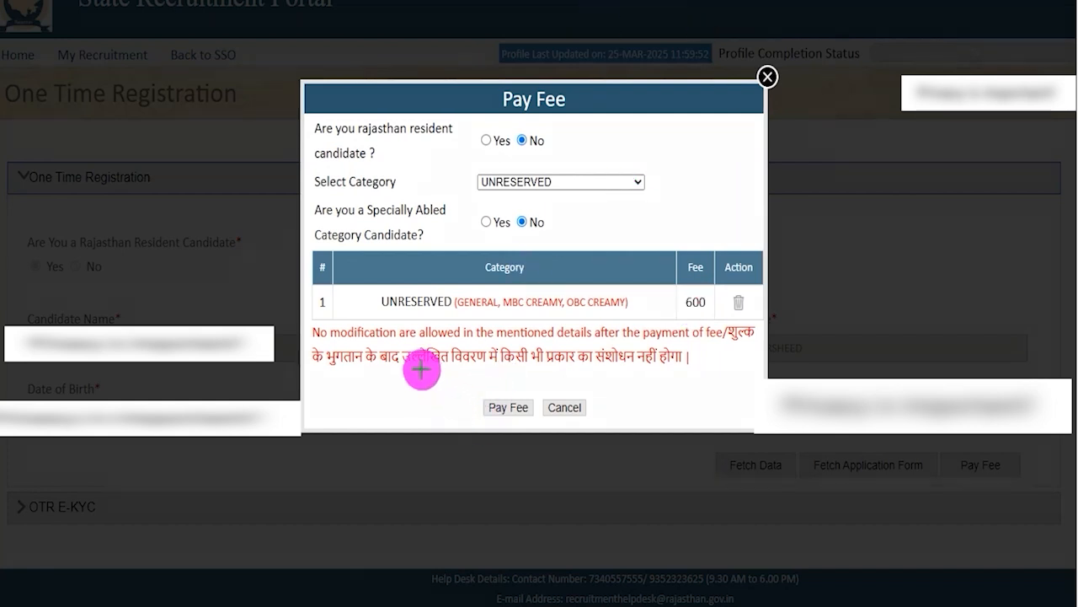
Submit the registration fee, confirm the intention to pay, and review the Net Banking, Aggregator and QR Code Payment methods.
left_click(493, 407)
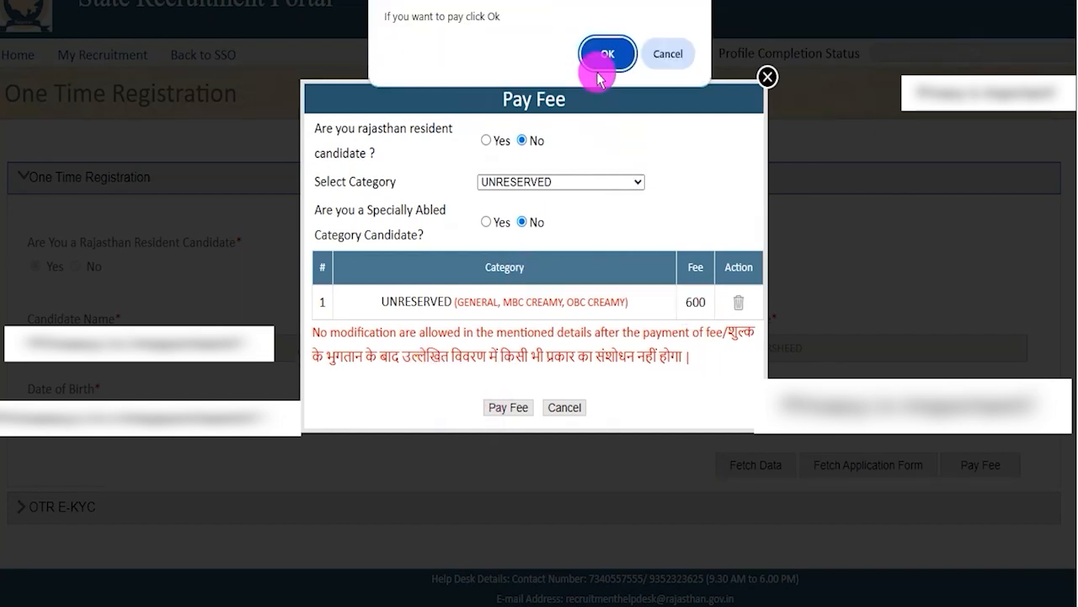
left_click(600, 55)
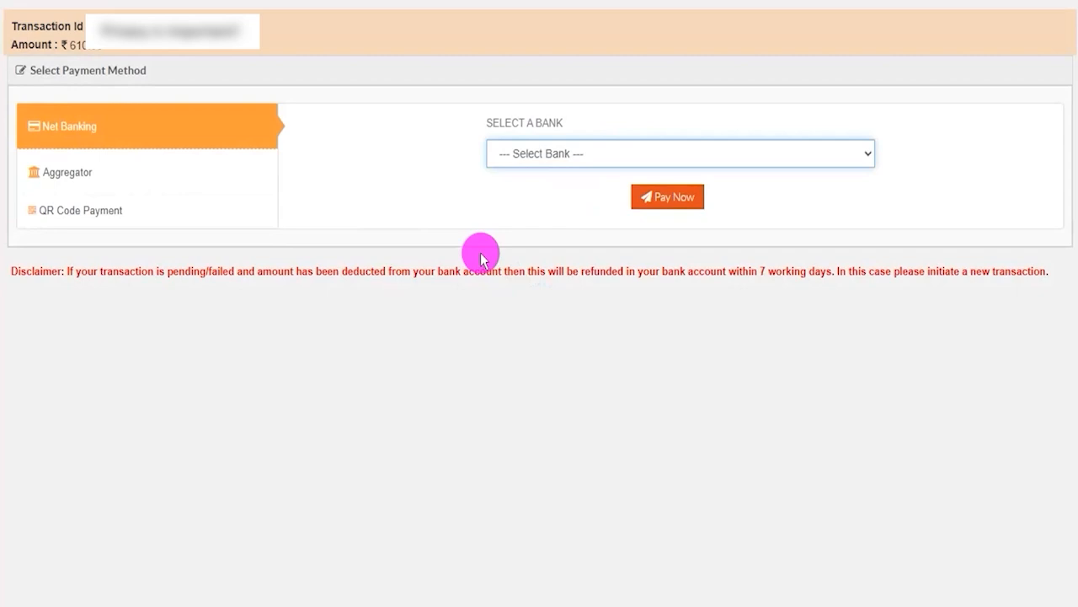
mouse_move(179, 131)
left_mouse_down()
mouse_move(200, 135)
mouse_move(270, 107)
left_mouse_up()
left_click_drag(164, 175, 218, 146)
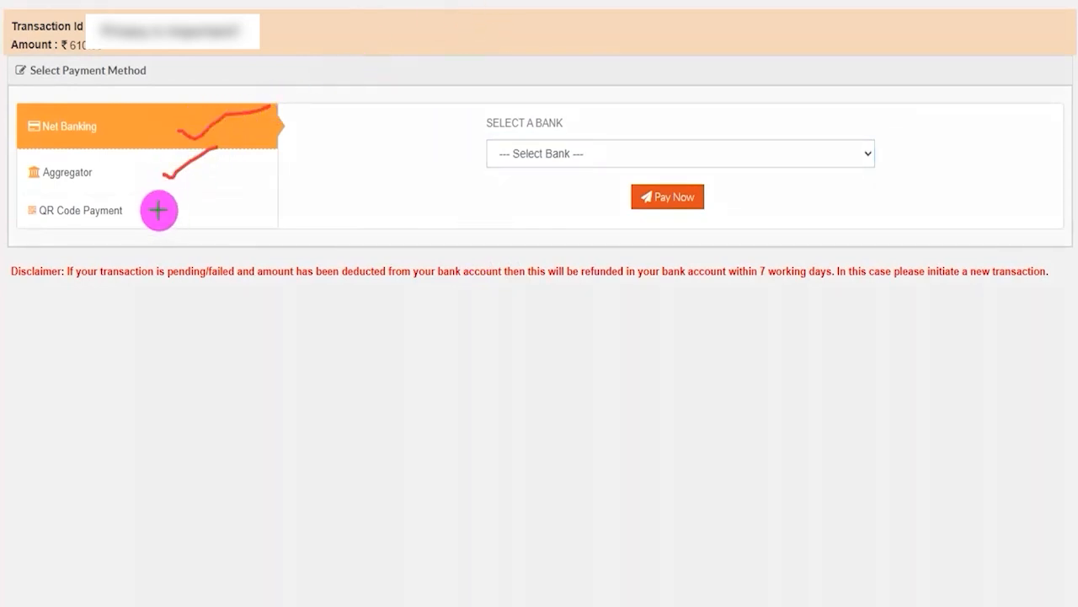
left_click_drag(145, 217, 189, 186)
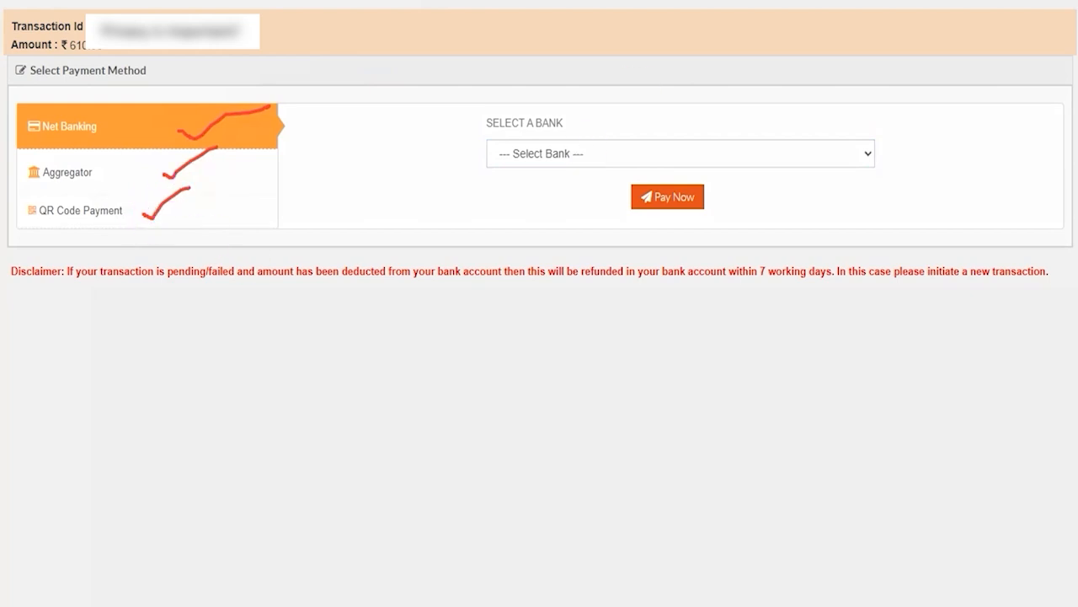
key("Escape")
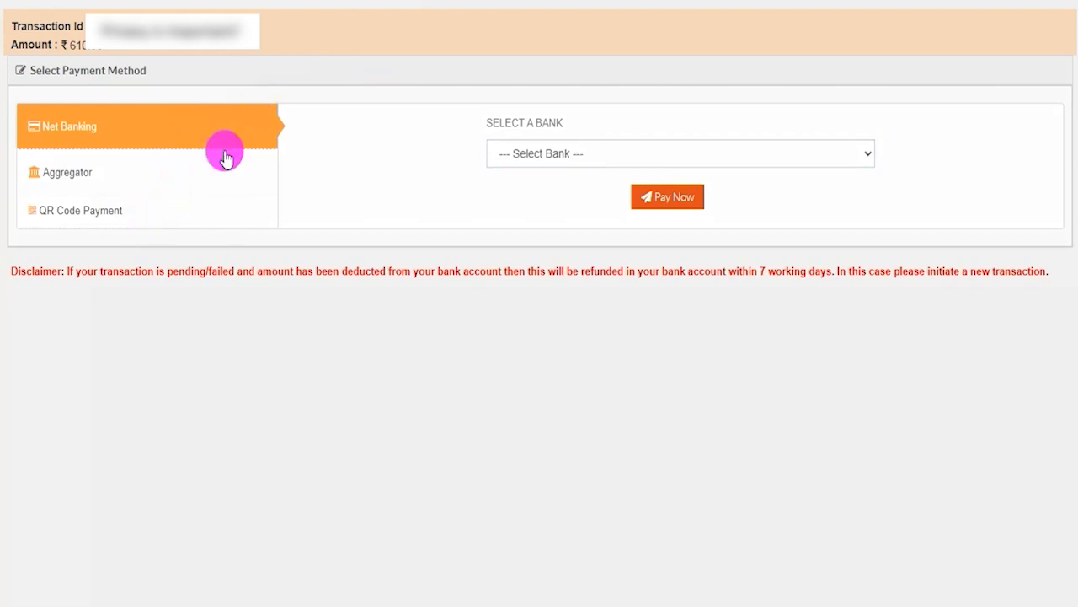
Choose QR Code Payment with the PHONEPE option and proceed to pay.
left_click(79, 212)
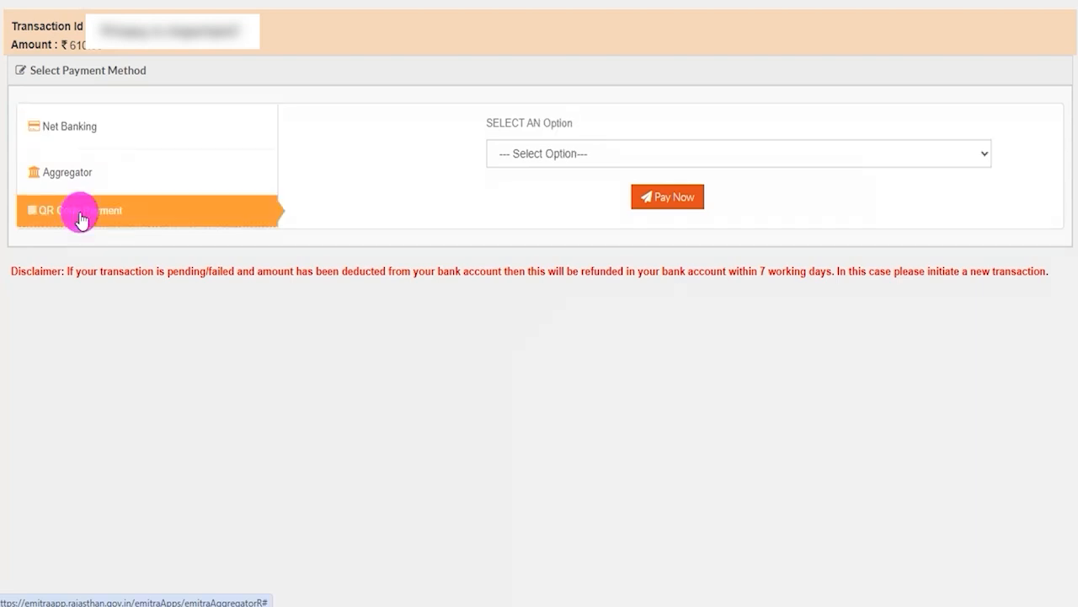
left_click(563, 154)
left_click(542, 197)
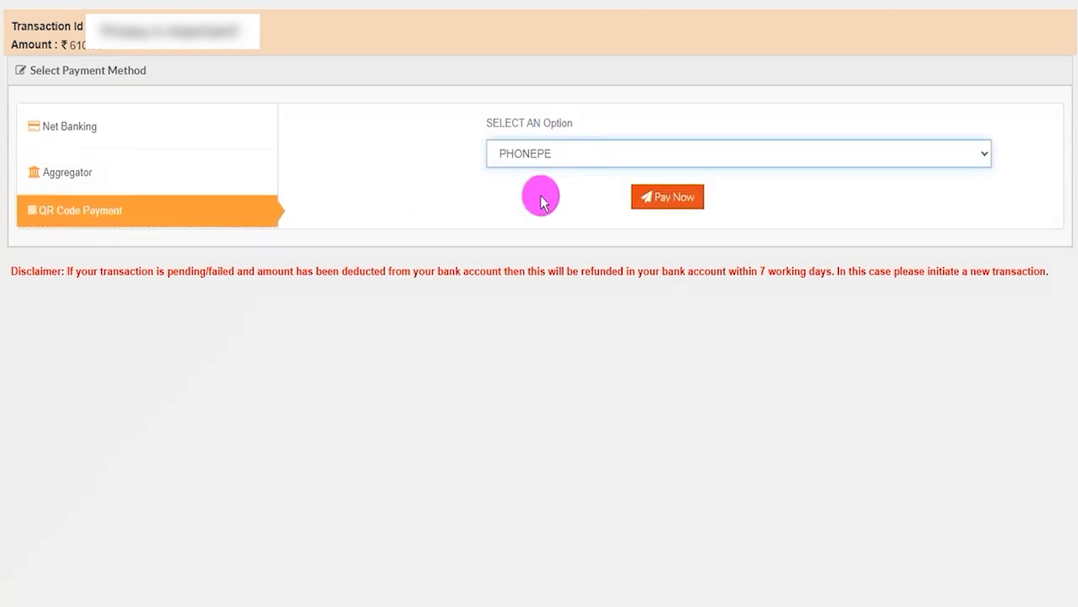
left_click(657, 199)
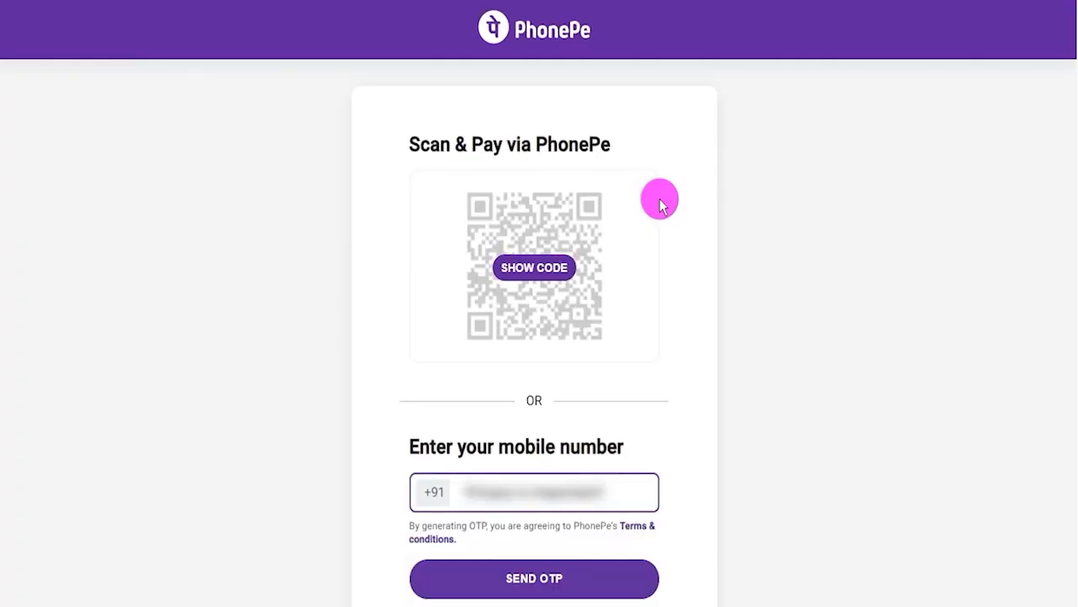
Review the scan and mobile number options on the PhonePe page and reveal the QR code for payment.
left_click(848, 319)
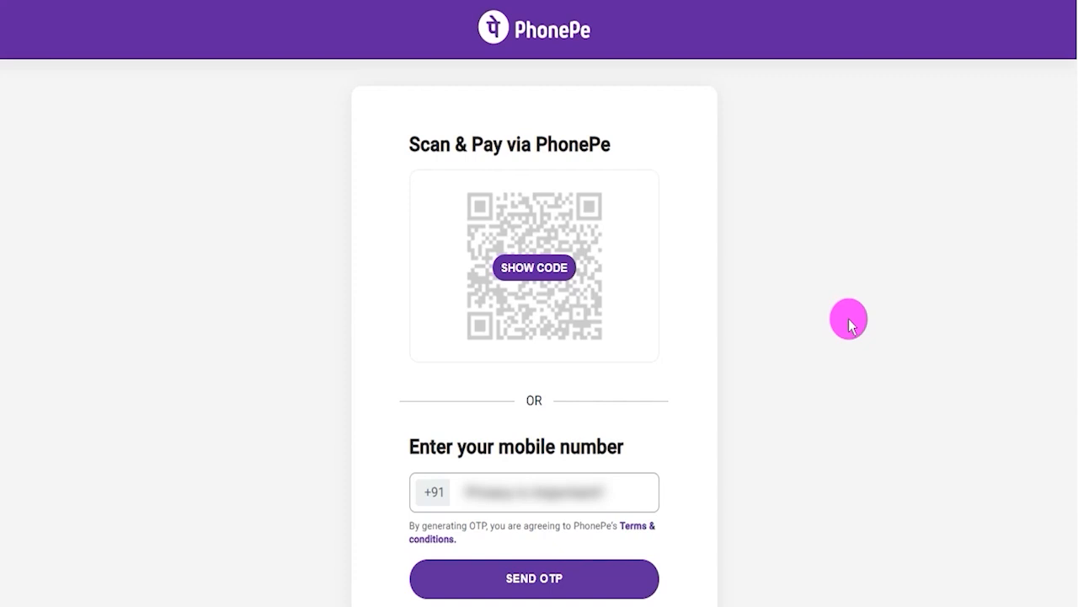
mouse_move(630, 277)
left_mouse_down()
mouse_move(667, 266)
mouse_move(719, 224)
left_mouse_up()
left_click_drag(647, 492, 797, 438)
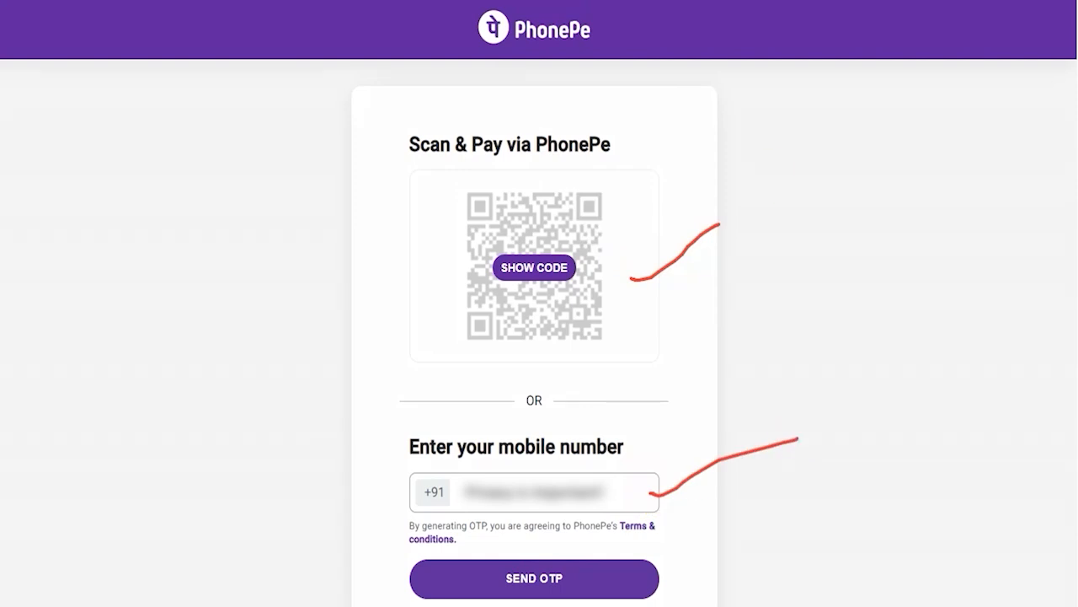
key("Escape")
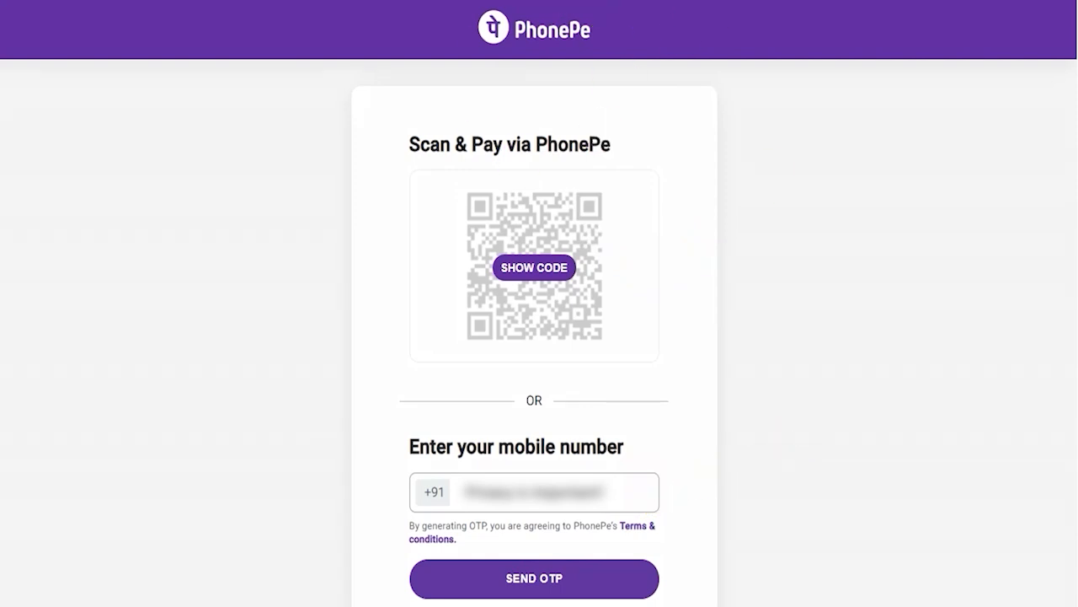
left_click(533, 267)
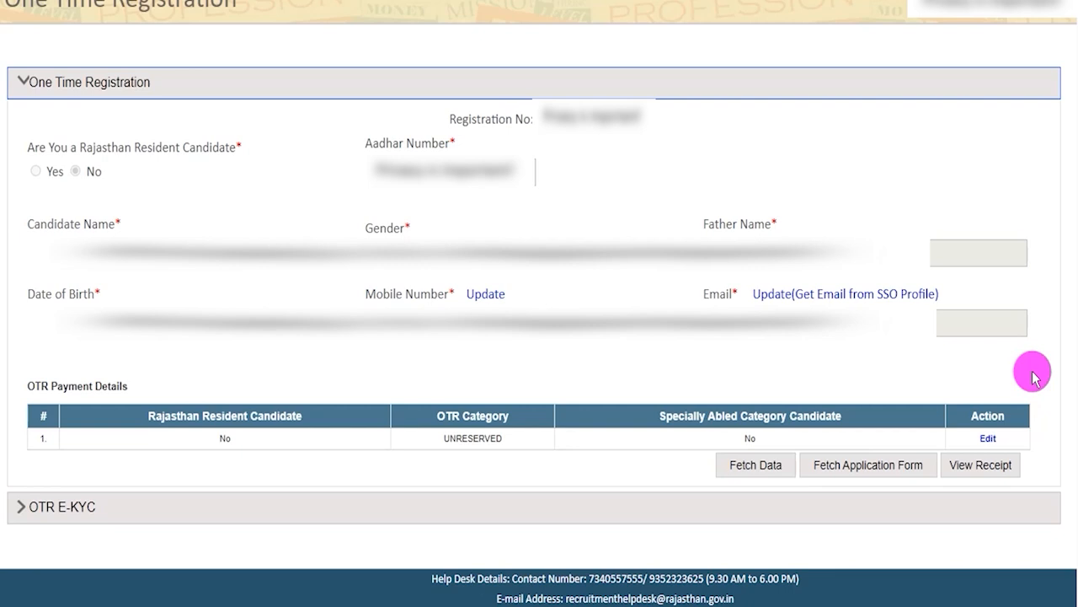
View the OTR payment receipt details, close them, and expand the OTR E-KYC section.
left_click(989, 464)
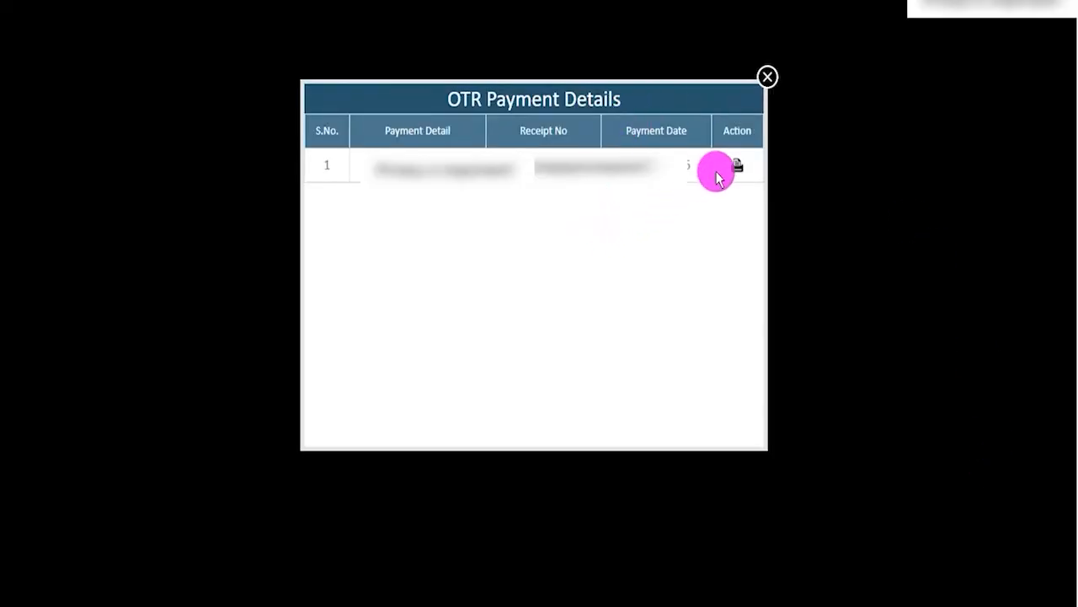
left_click(766, 77)
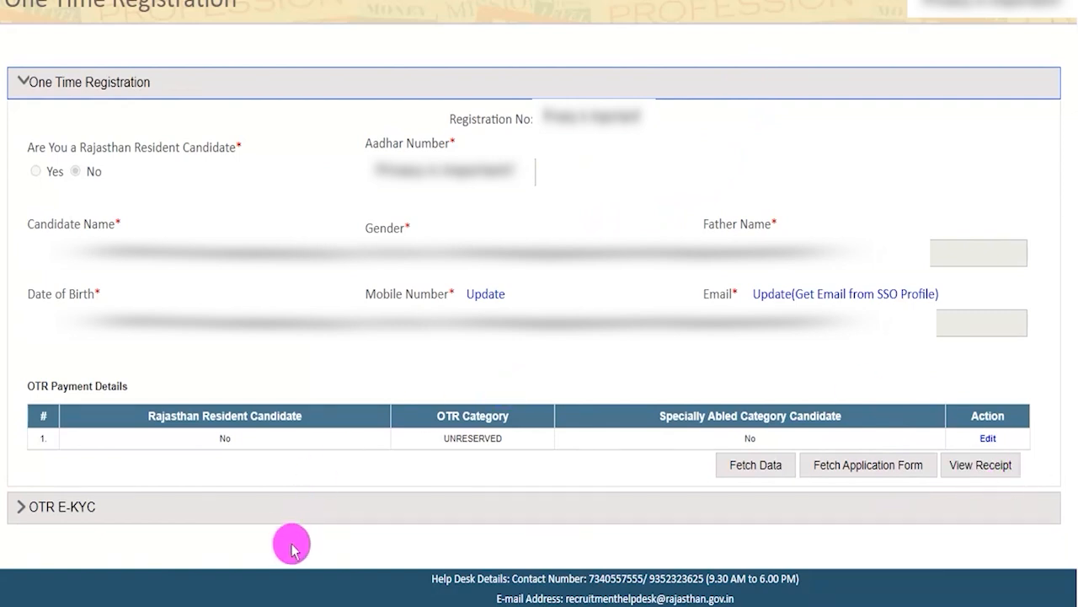
left_click(85, 510)
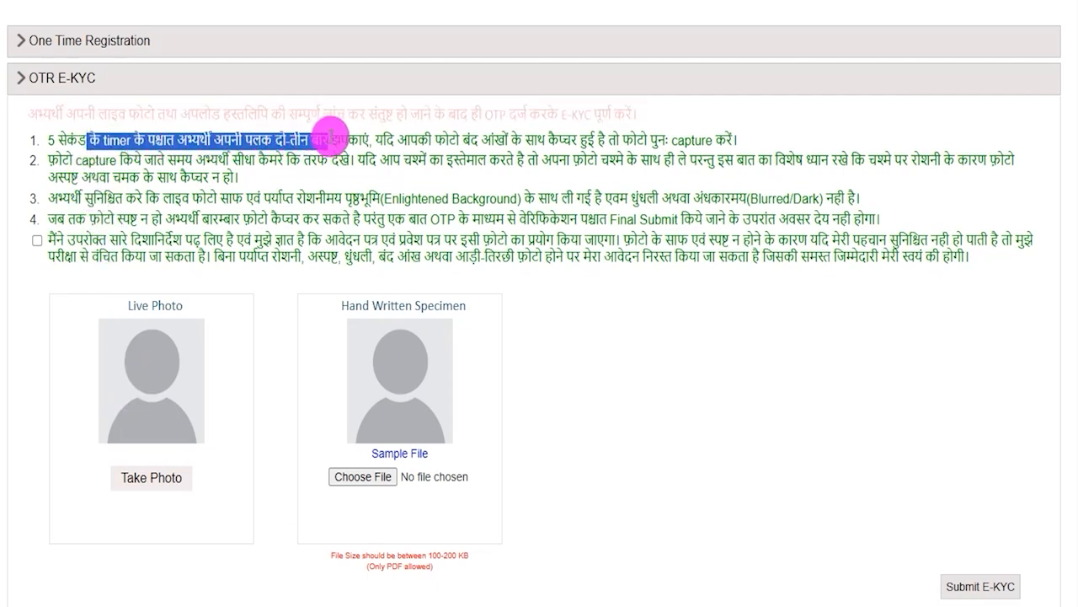
Read the E-KYC instructions on blinking, glasses, lighting and photo clarity, down to the declaration below them.
left_click_drag(342, 132, 397, 135)
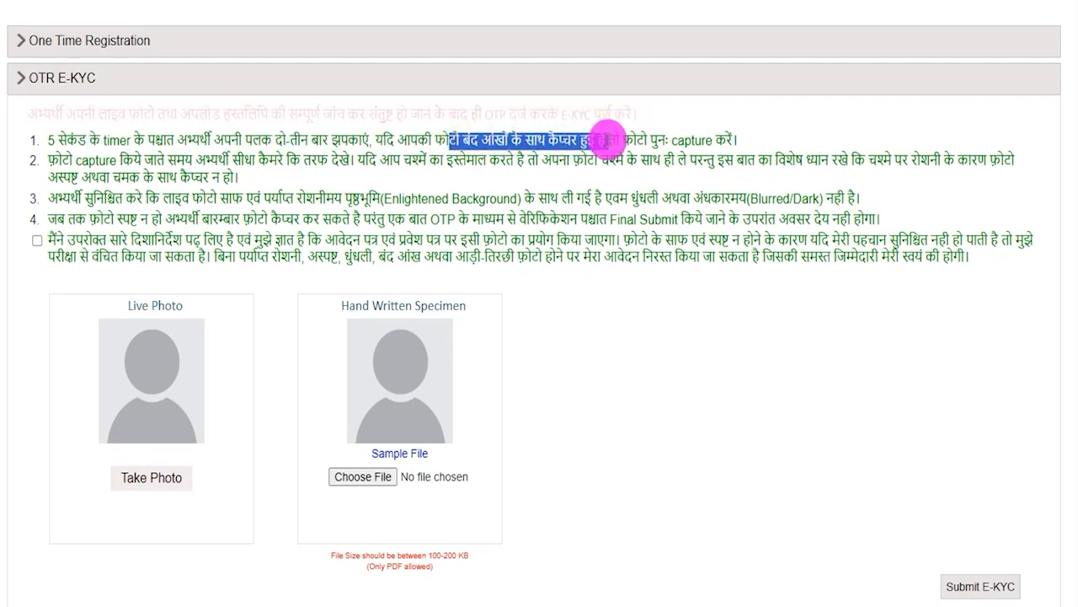
left_click_drag(632, 139, 691, 139)
left_click(81, 149)
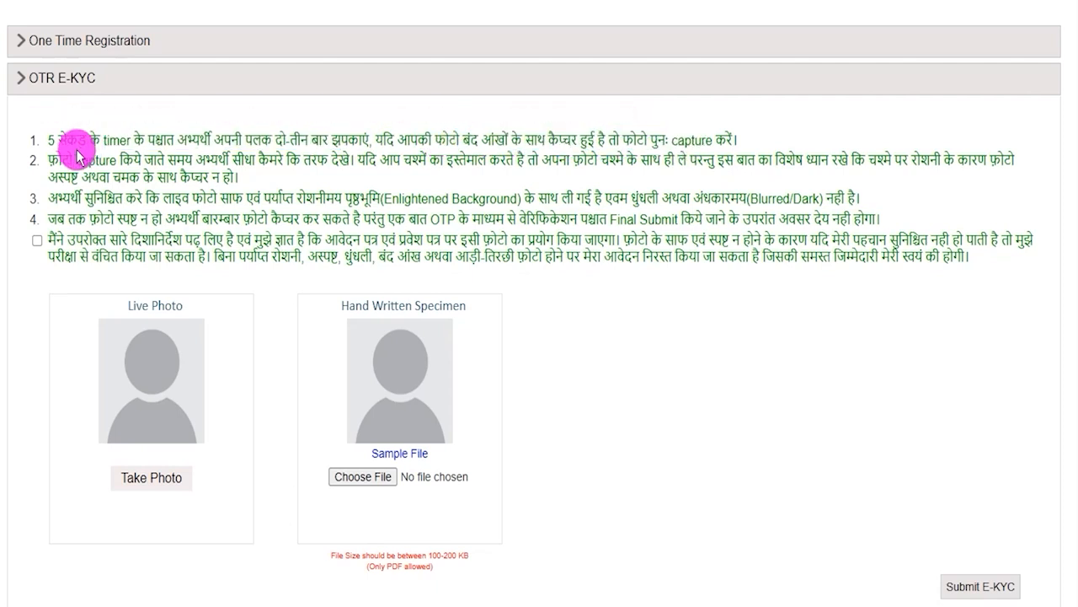
left_click_drag(72, 158, 689, 165)
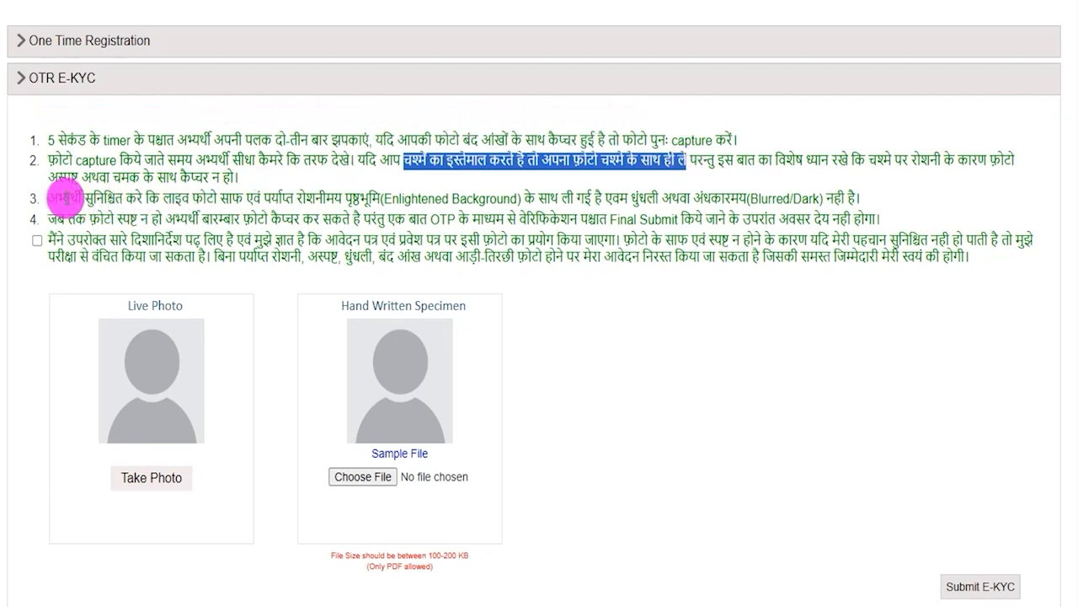
left_click_drag(66, 198, 797, 197)
left_click(793, 199)
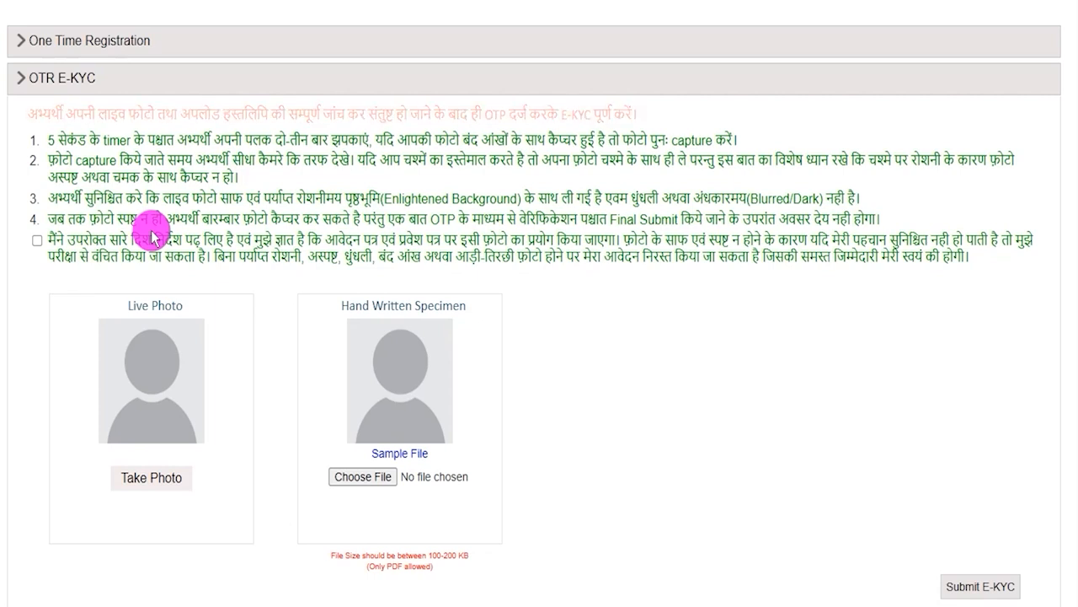
left_click_drag(106, 141, 167, 198)
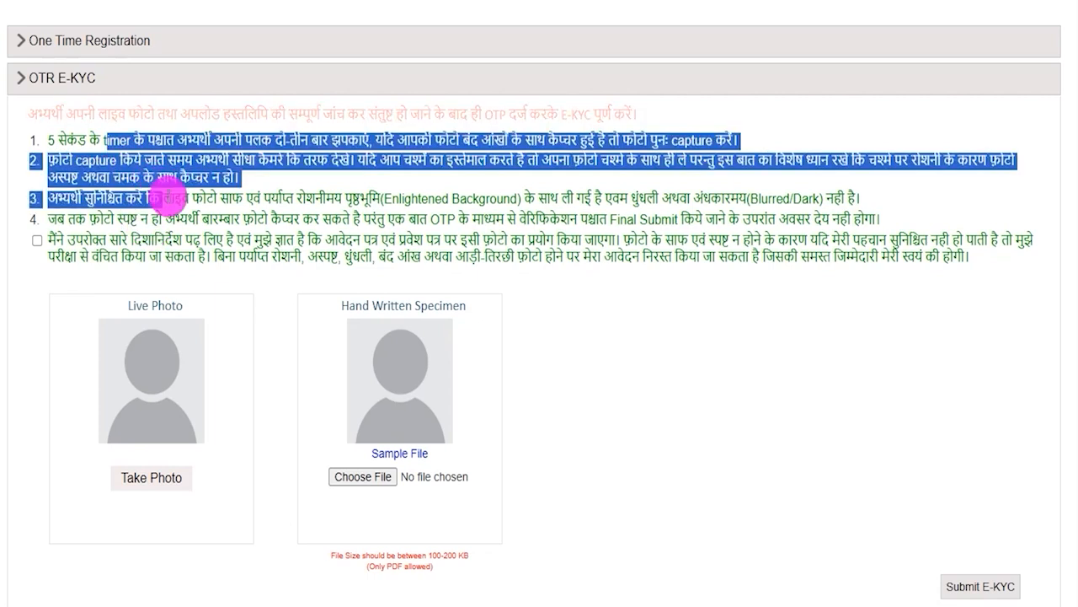
left_click(166, 199)
left_click(36, 241)
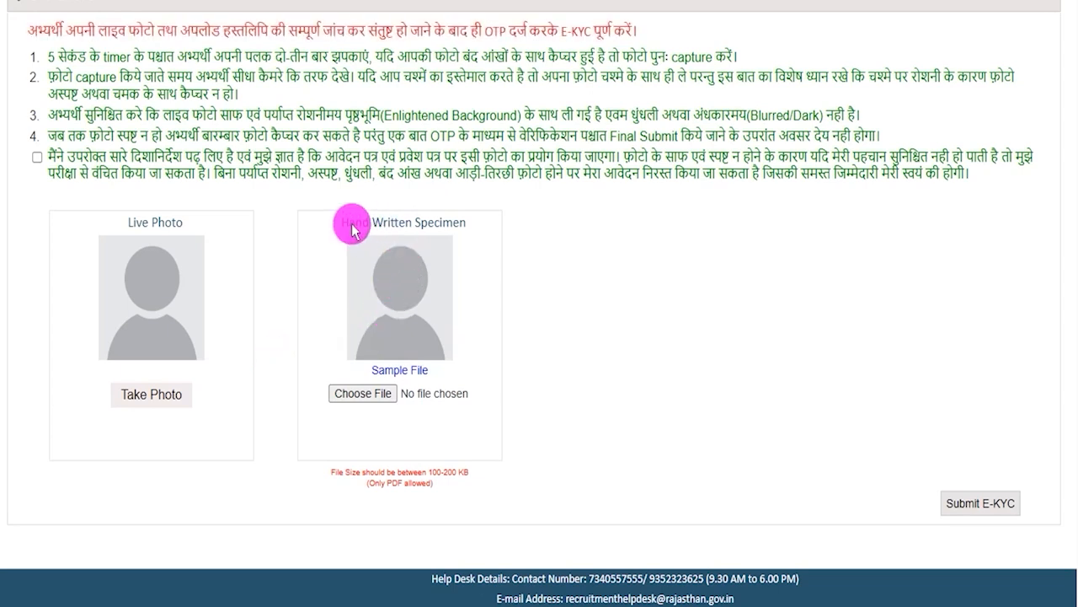
Open the sample file for the Hand Written Specimen and find its Hindi format section.
left_click_drag(347, 224, 453, 226)
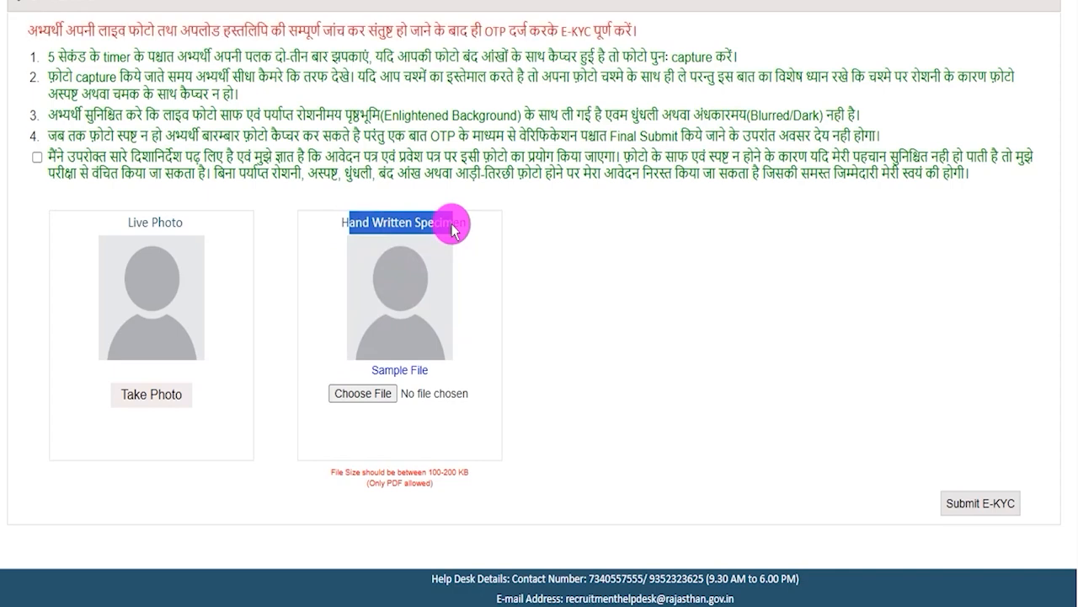
left_click_drag(365, 370, 428, 371)
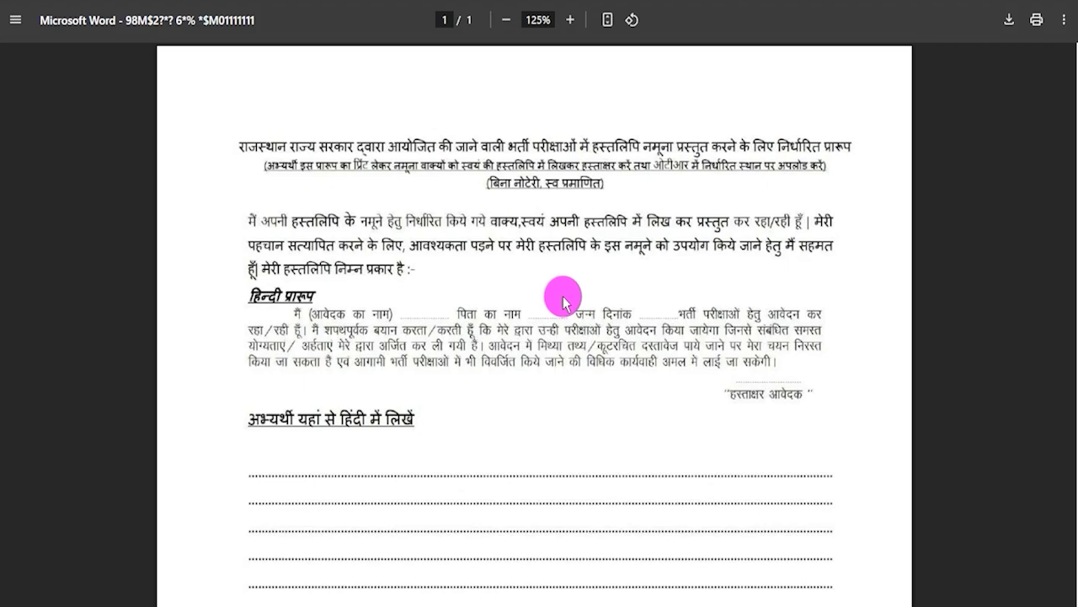
scroll(562, 302, "down", 2)
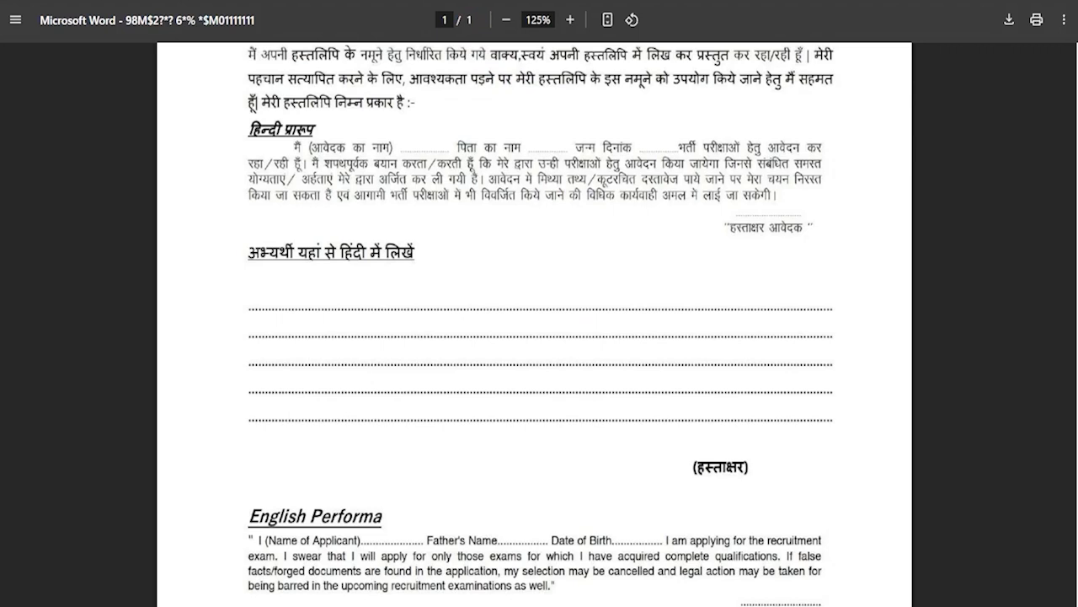
Examine the Hindi format's name, father's name, birth date and signature blanks, its declaration text, and the handwriting lines.
left_click_drag(428, 144, 459, 126)
left_click_drag(538, 150, 577, 123)
left_click_drag(638, 149, 672, 126)
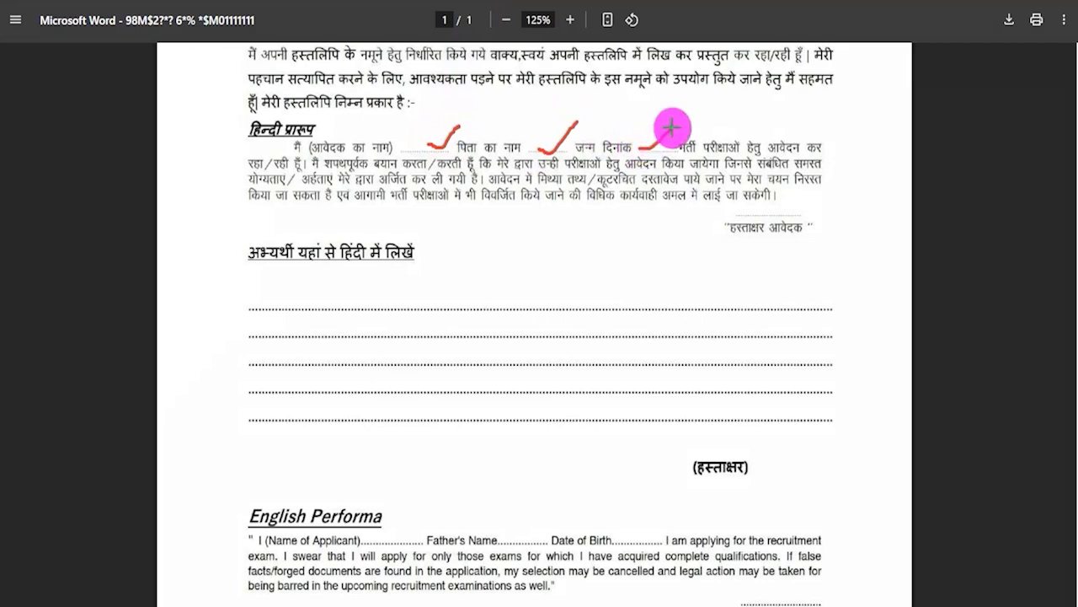
left_click_drag(809, 210, 879, 176)
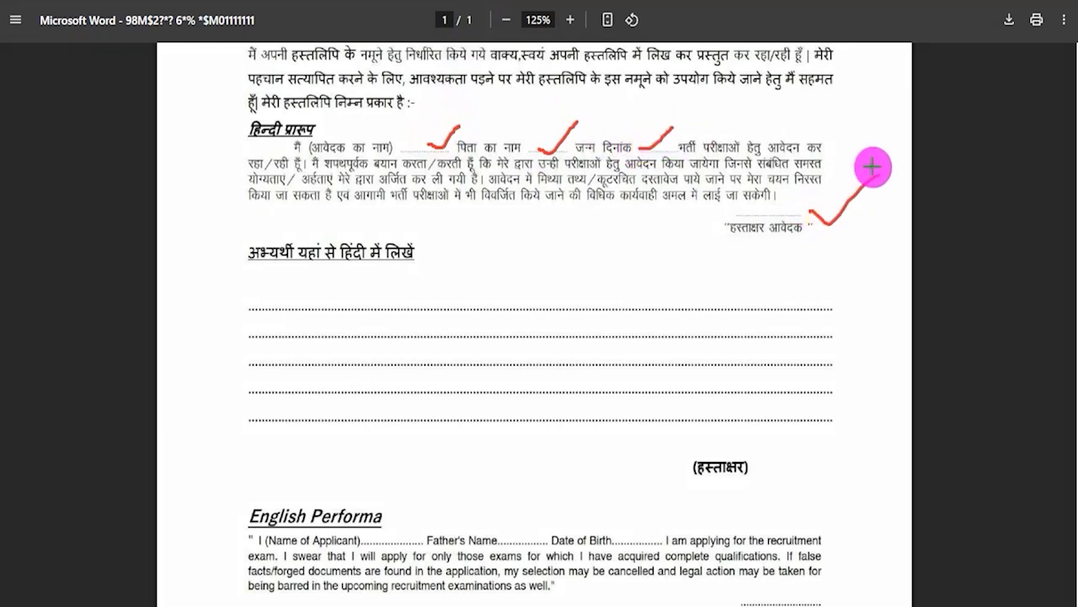
mouse_move(242, 139)
left_mouse_down()
mouse_move(577, 164)
mouse_move(844, 240)
left_mouse_up()
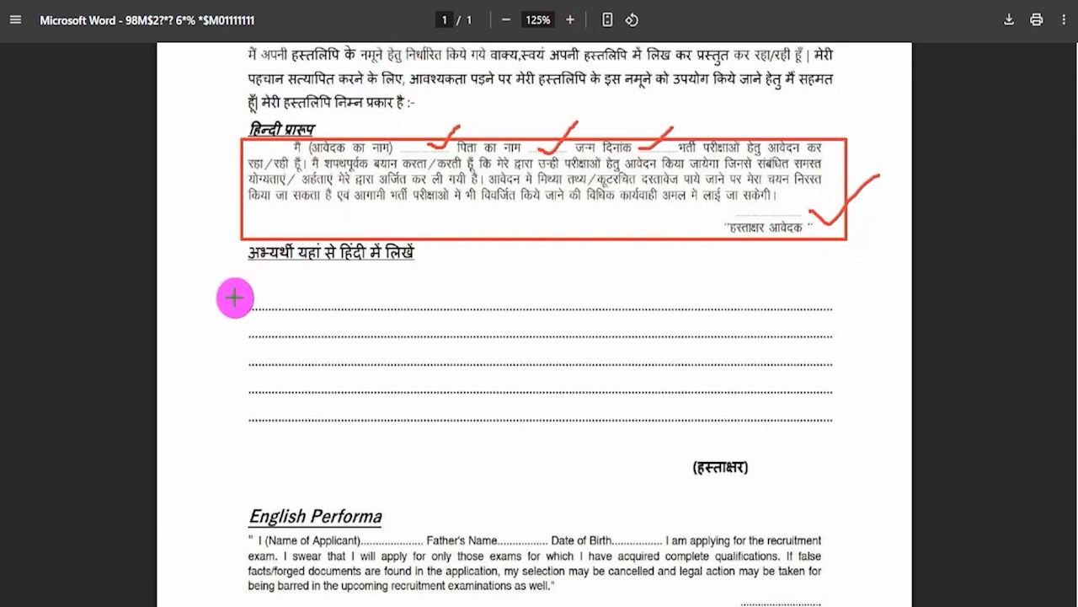
left_click_drag(234, 298, 848, 443)
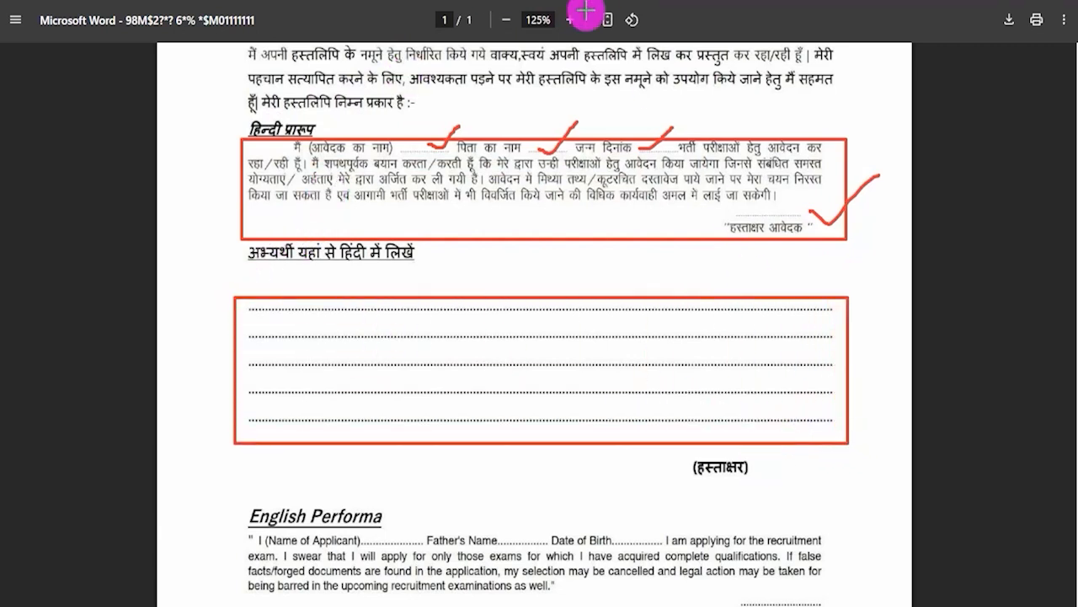
left_click_drag(753, 455, 813, 404)
key("Escape")
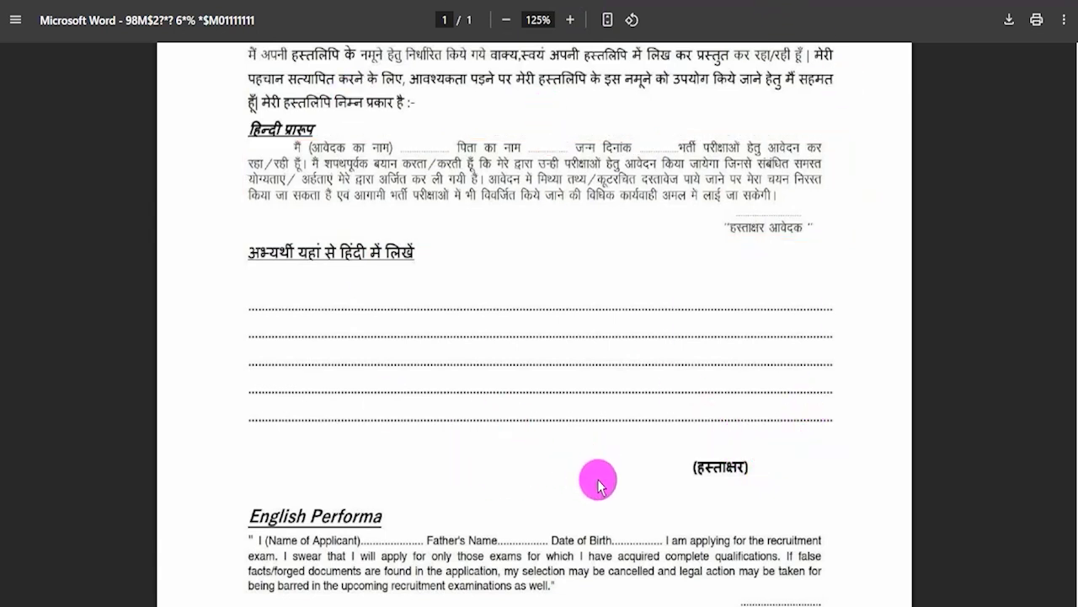
Examine the English Performa's name, father's name, birth date and signature blanks, its declaration text, and the handwriting lines.
scroll(600, 480, "down", 4)
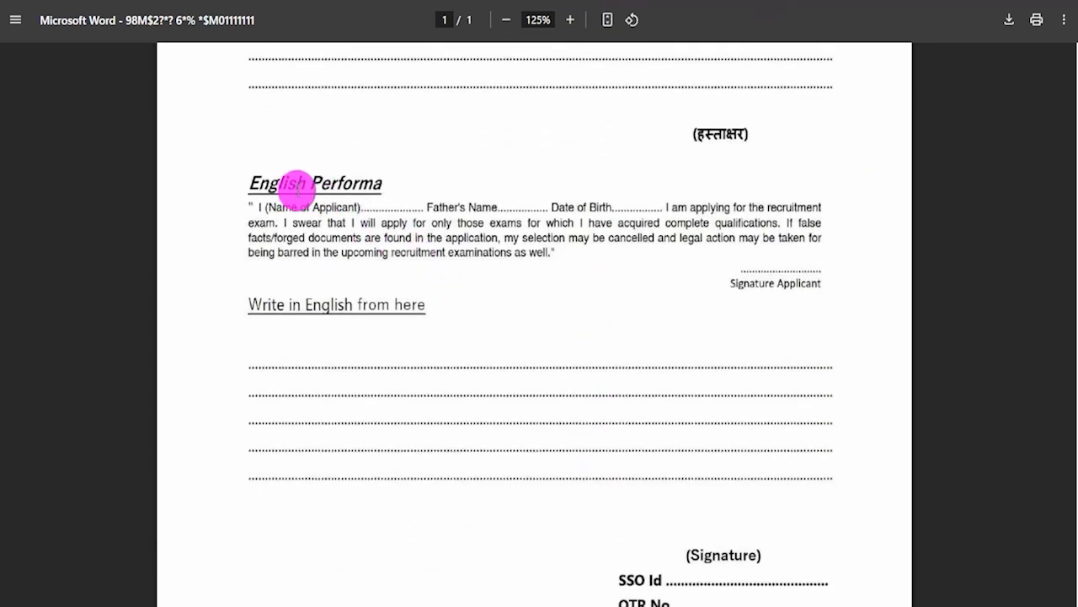
left_click_drag(242, 174, 330, 177)
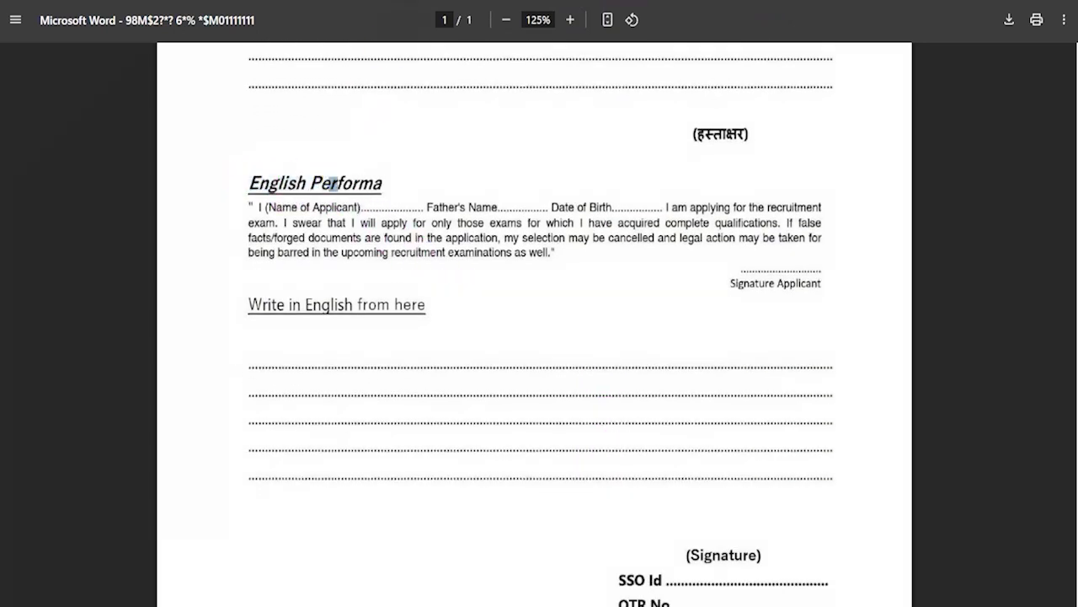
scroll(554, 185, "down", 1)
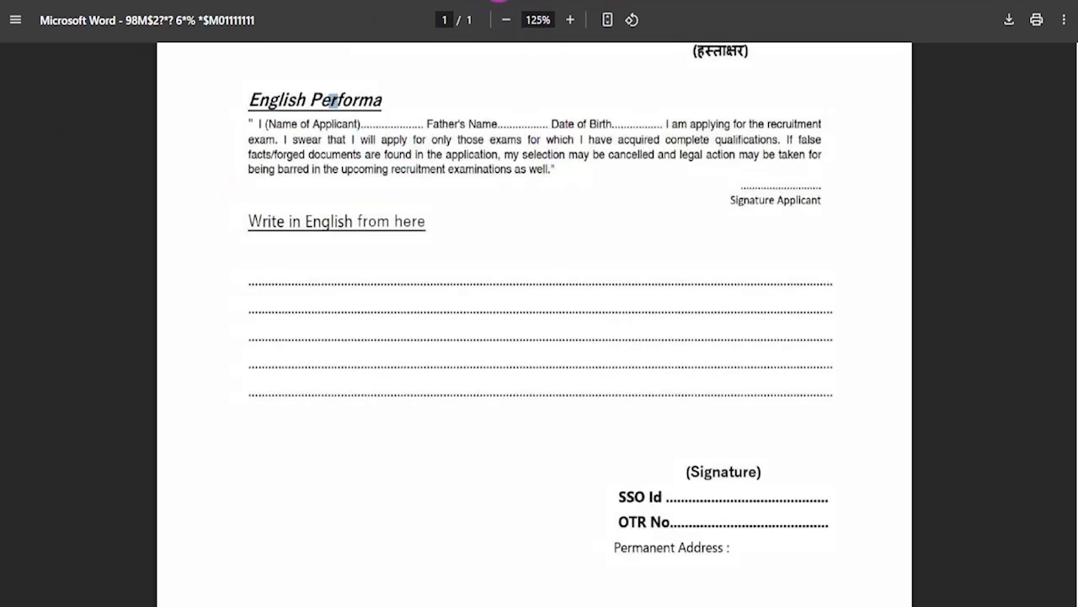
left_click_drag(402, 121, 435, 92)
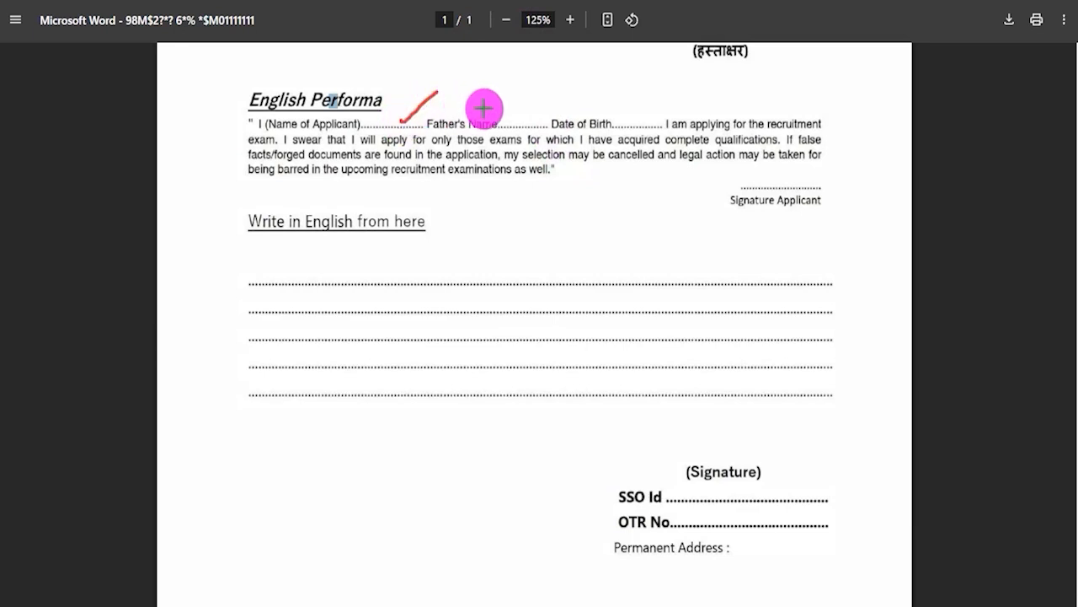
left_click_drag(501, 116, 540, 97)
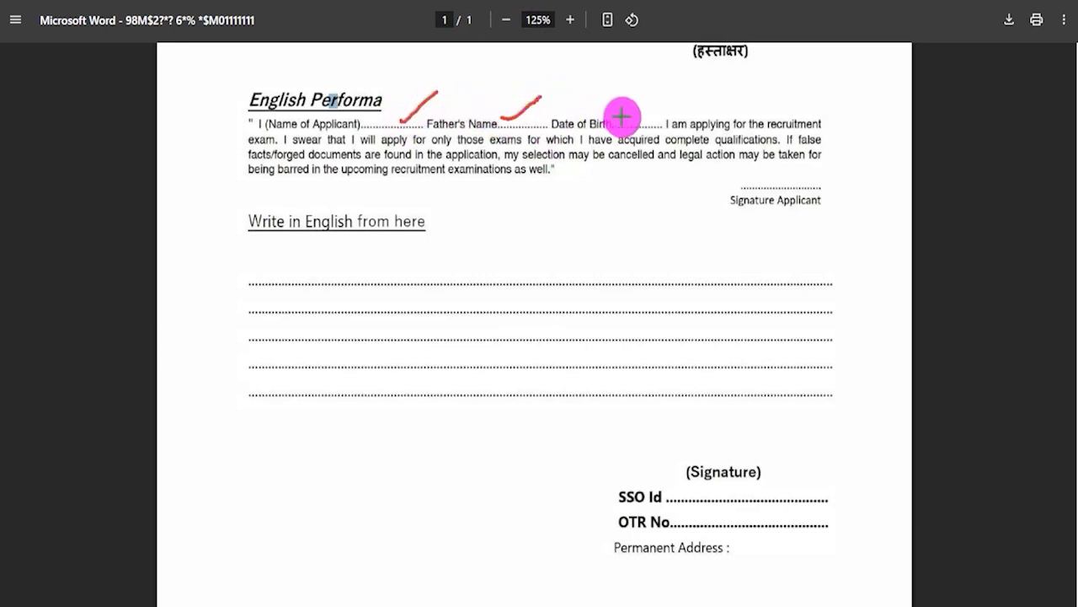
left_click_drag(633, 115, 669, 92)
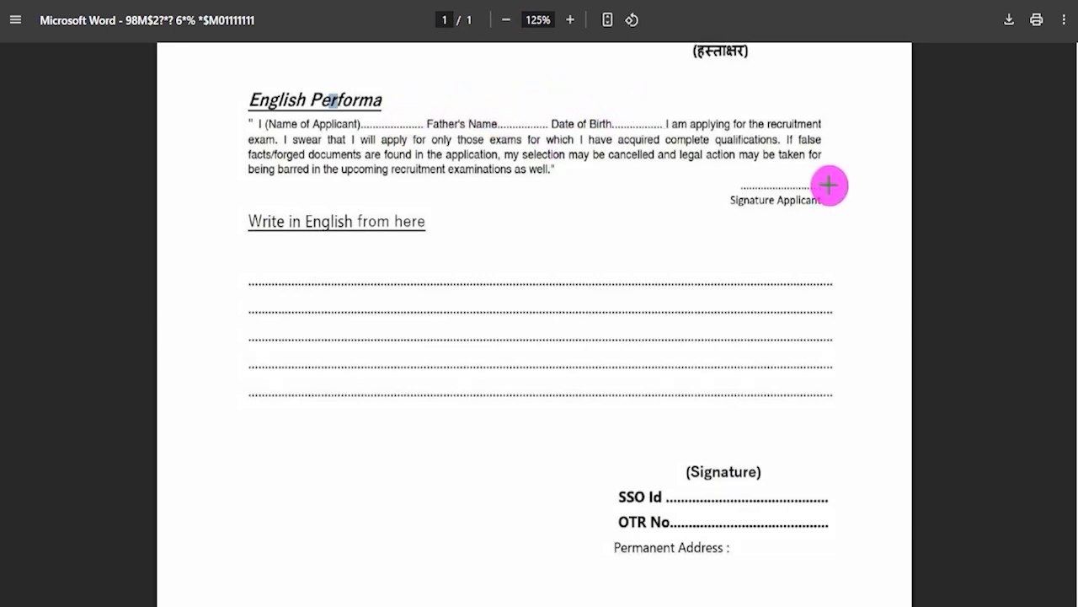
left_click_drag(830, 185, 896, 133)
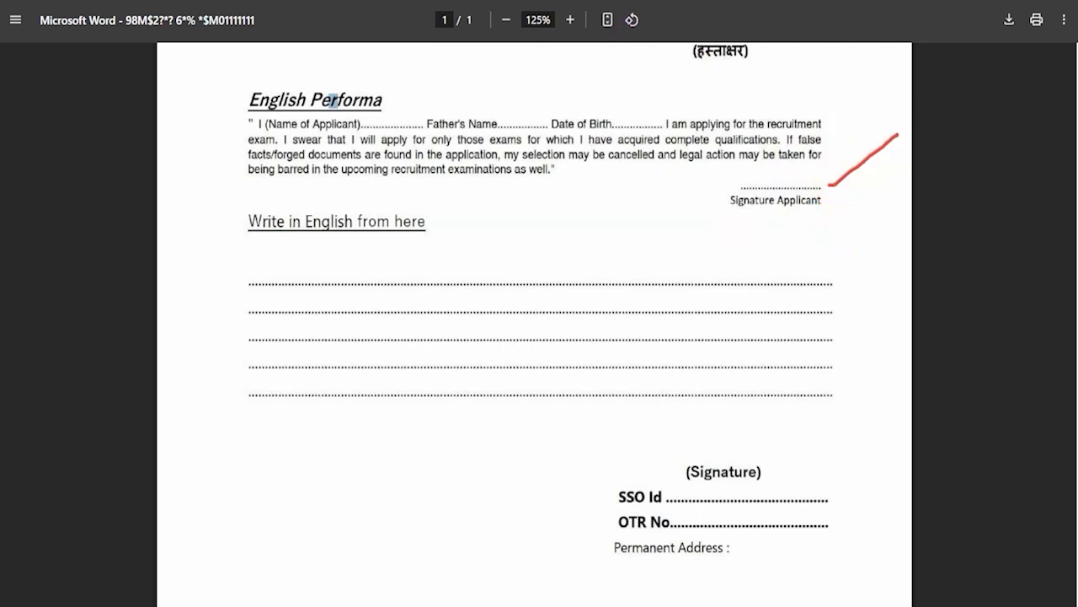
mouse_move(213, 73)
left_mouse_down()
mouse_move(696, 193)
mouse_move(830, 204)
mouse_move(851, 195)
left_mouse_up()
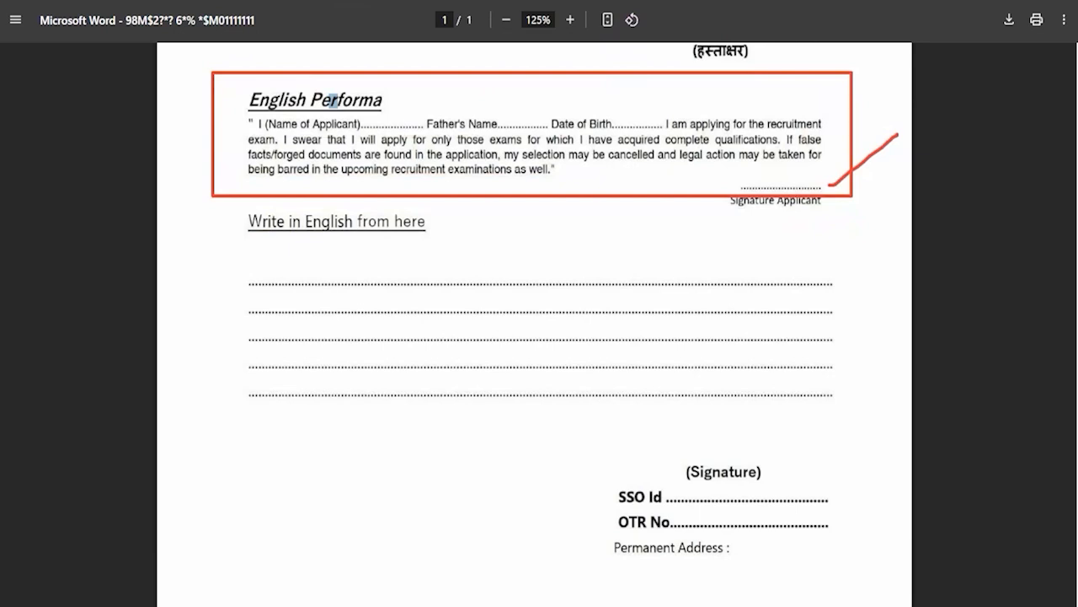
left_click_drag(236, 270, 850, 426)
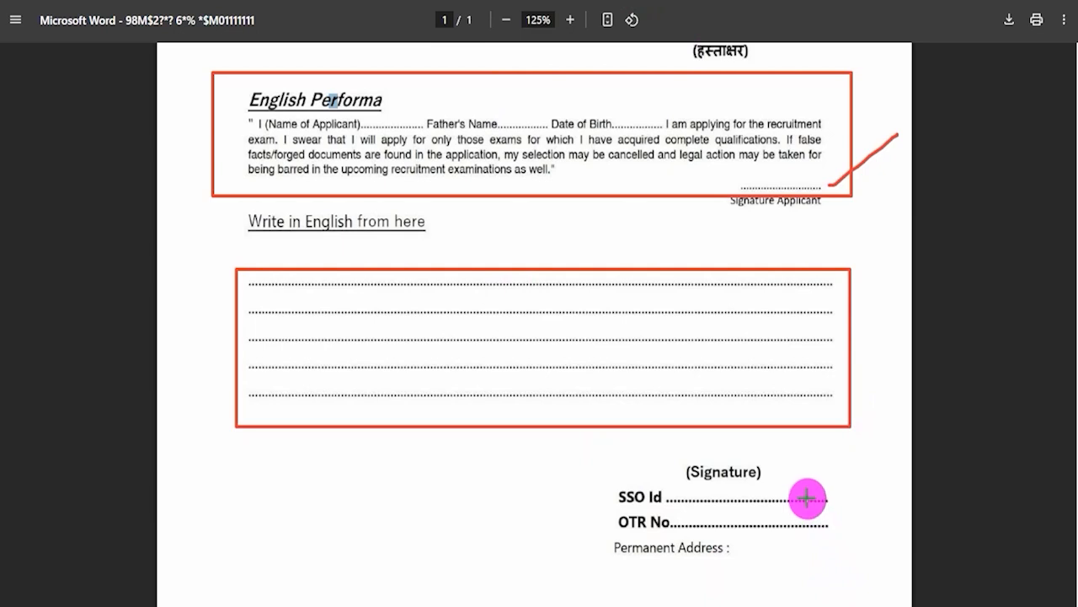
Examine the specimen's SSO Id, OTR No, Permanent Address and Signature entries, and check the upload size limit on the E-KYC form.
left_click_drag(806, 495, 863, 449)
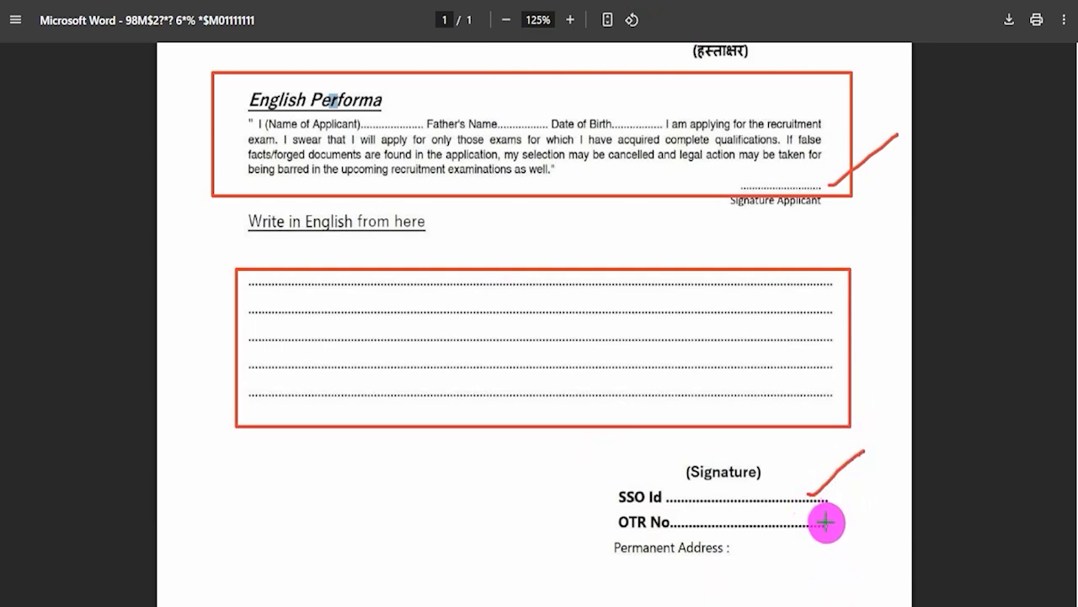
left_click_drag(822, 522, 871, 481)
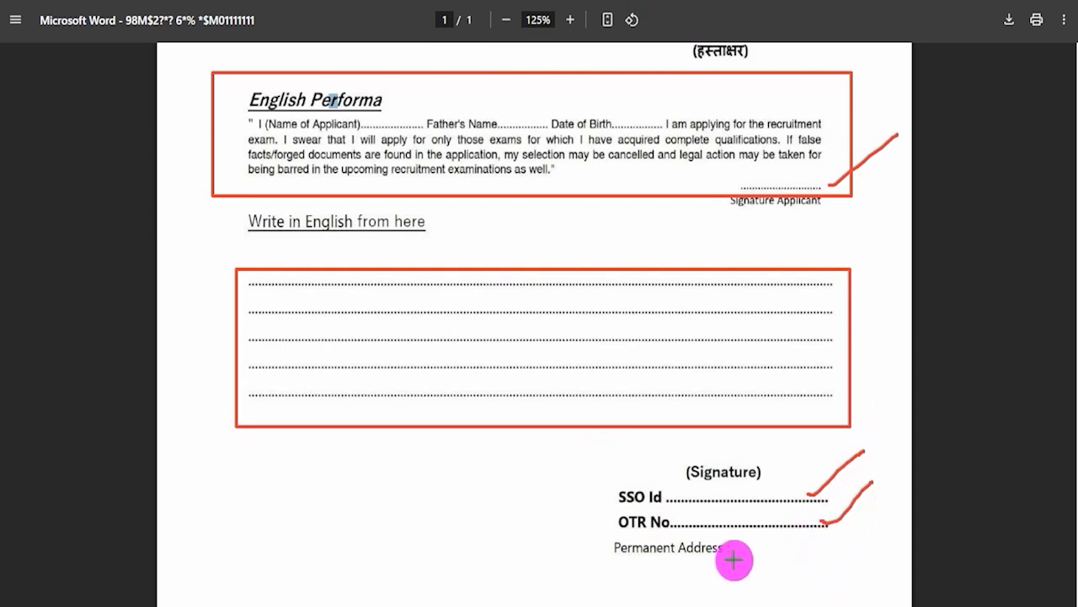
left_click_drag(742, 555, 831, 554)
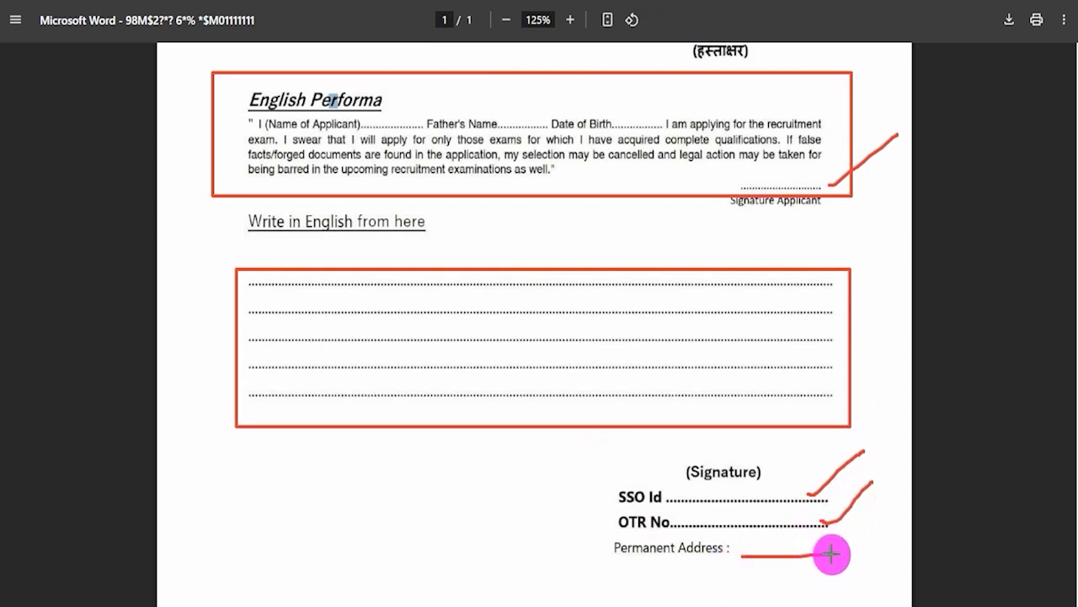
left_click_drag(722, 458, 766, 436)
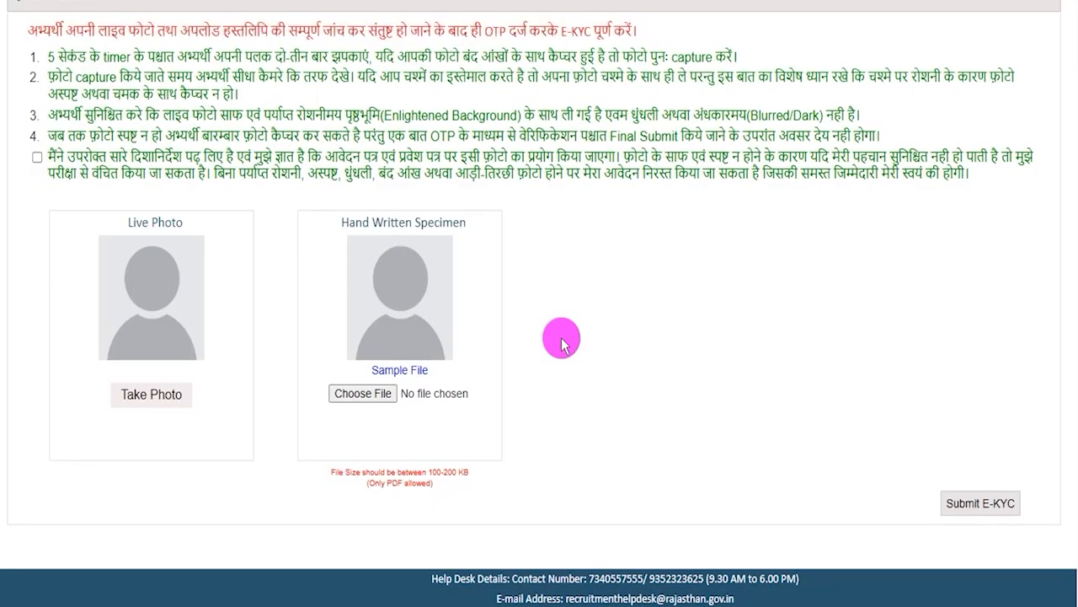
left_click_drag(374, 484, 457, 470)
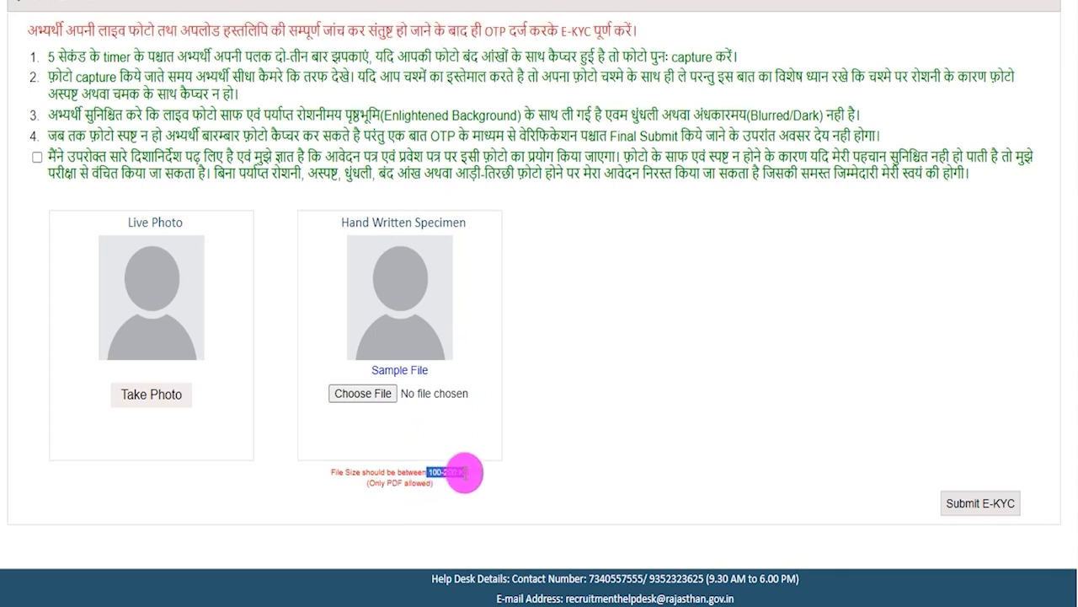
left_click(615, 379)
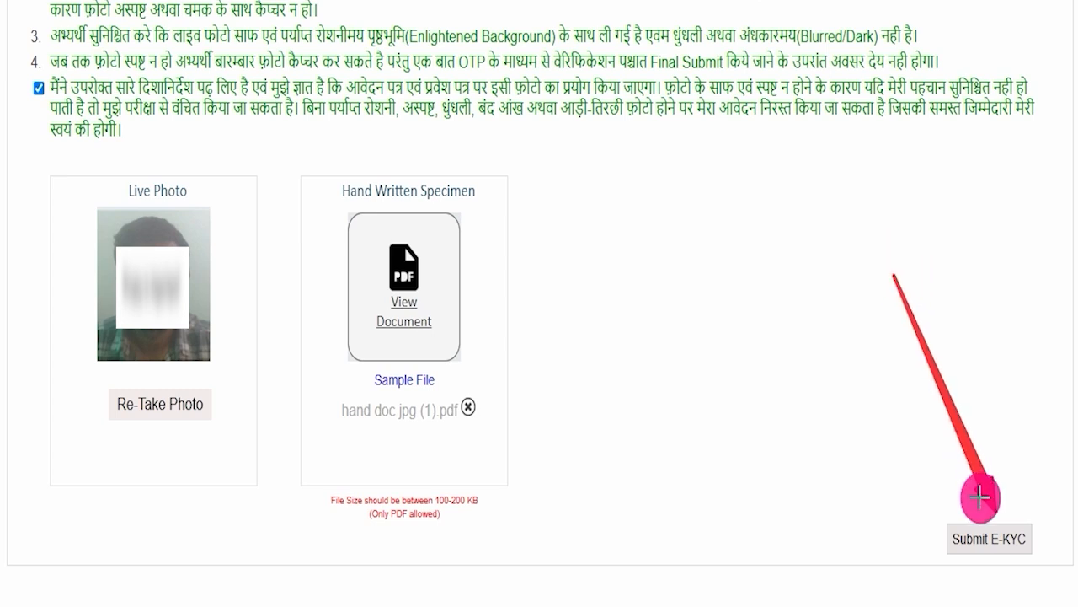
Submit the E-KYC, confirm both the live photo and handwritten specimen declarations, and request the OTP for final submission.
left_click(984, 536)
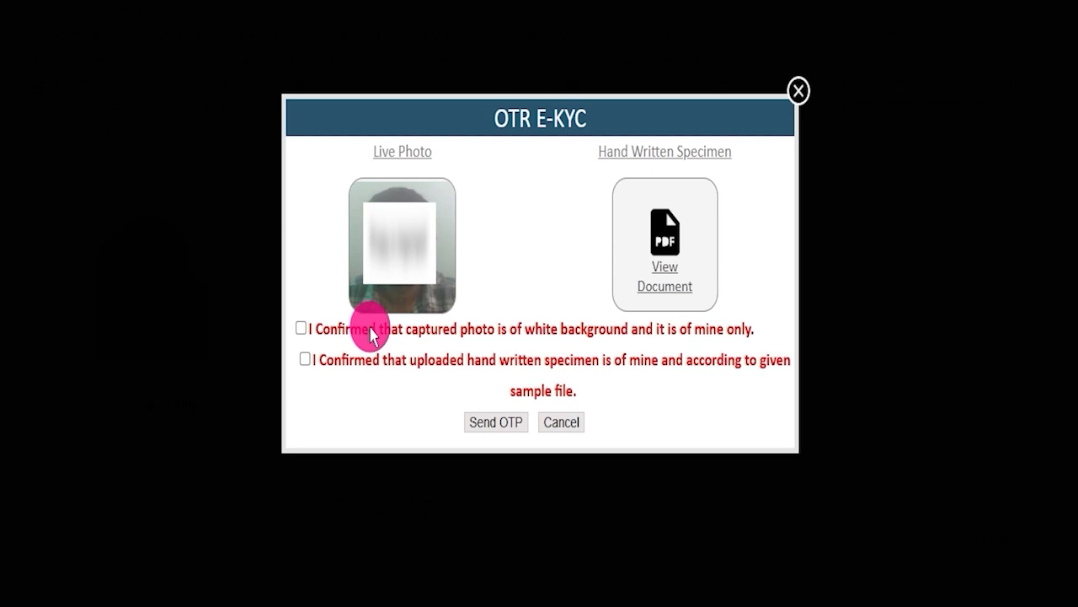
left_click(301, 327)
left_click(304, 359)
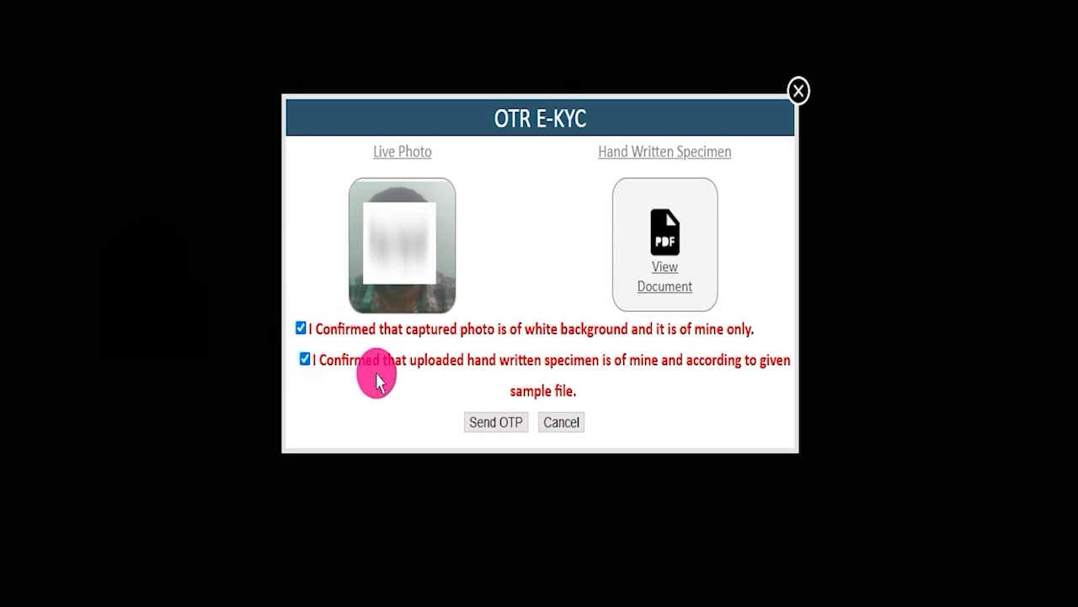
left_click(493, 423)
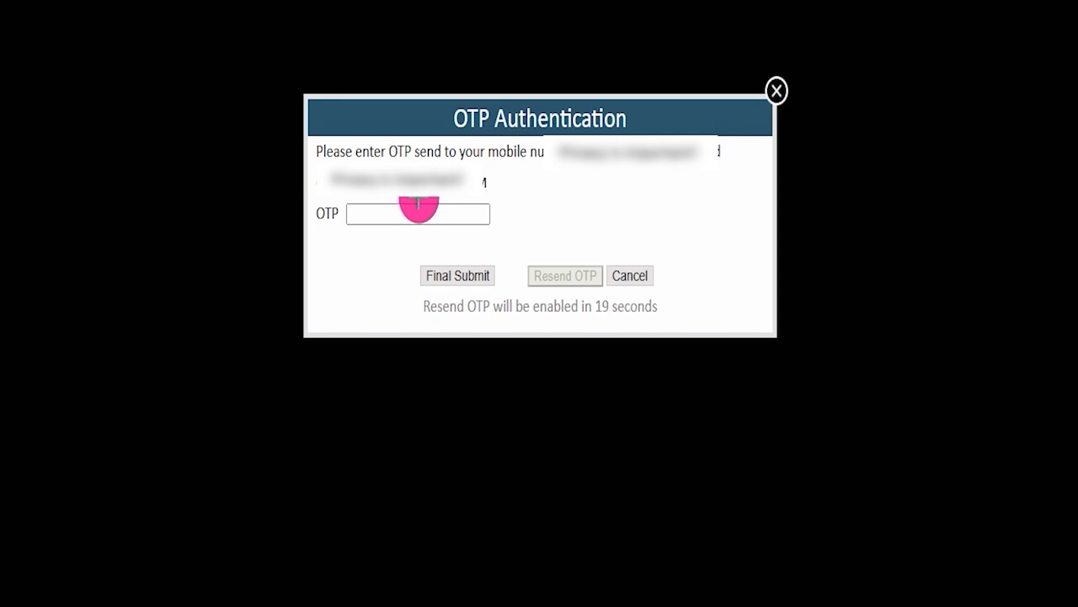
left_click_drag(431, 212, 488, 201)
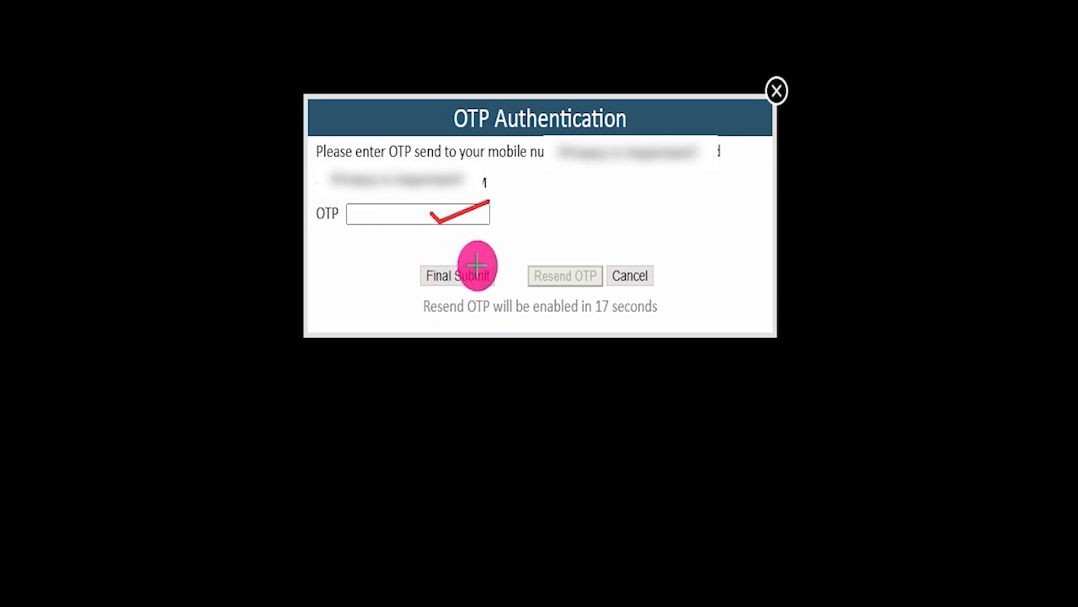
left_click_drag(480, 250, 570, 204)
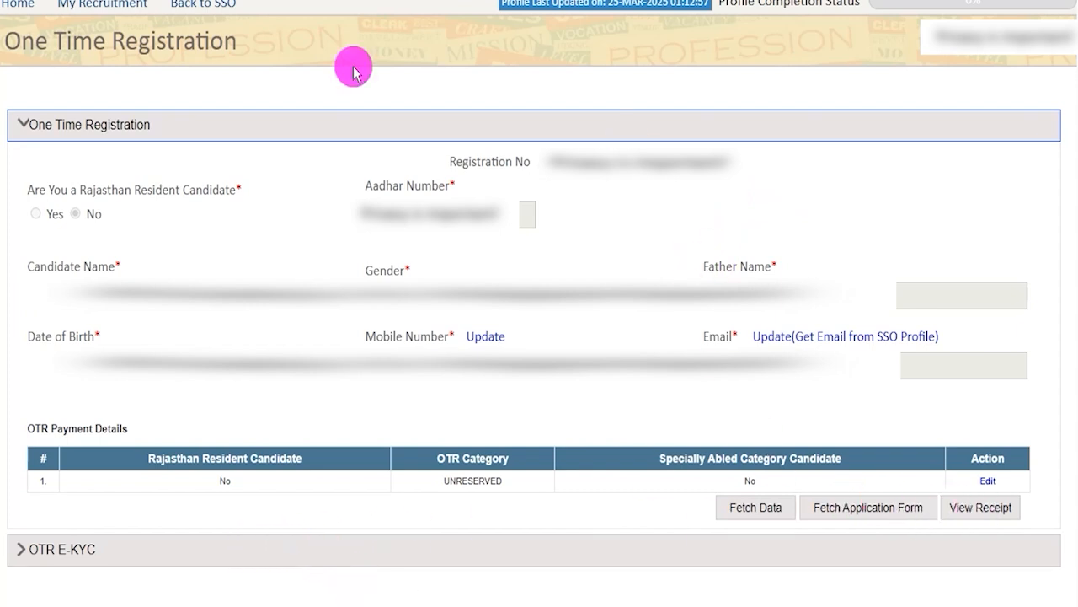
Go from One Time Registration to the LIBRARIAN GRADE III application form and proceed with the reviewed OTR data.
left_click(25, 10)
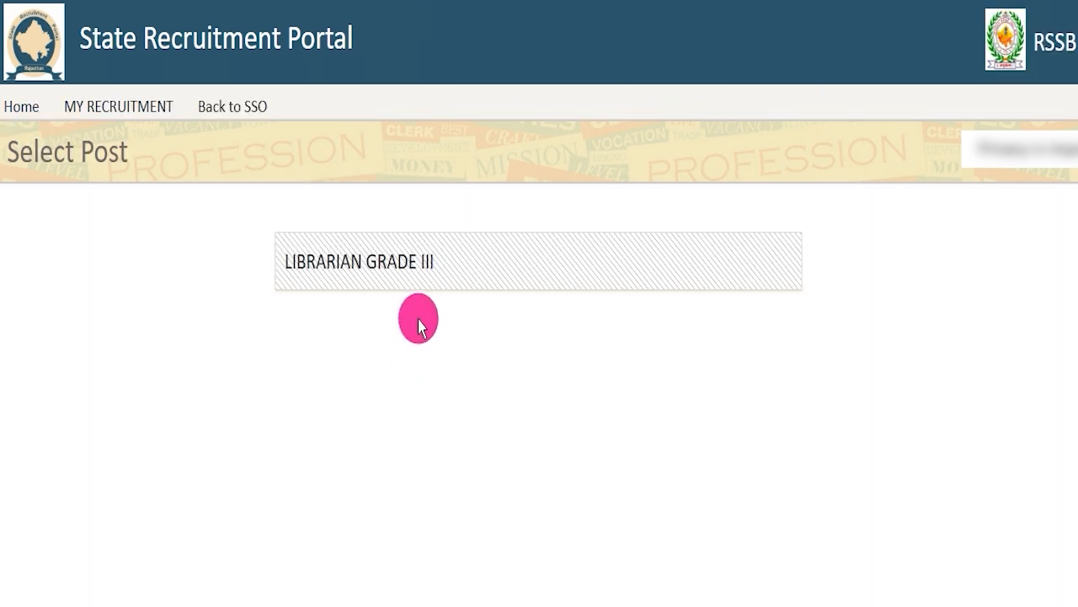
left_click(428, 268)
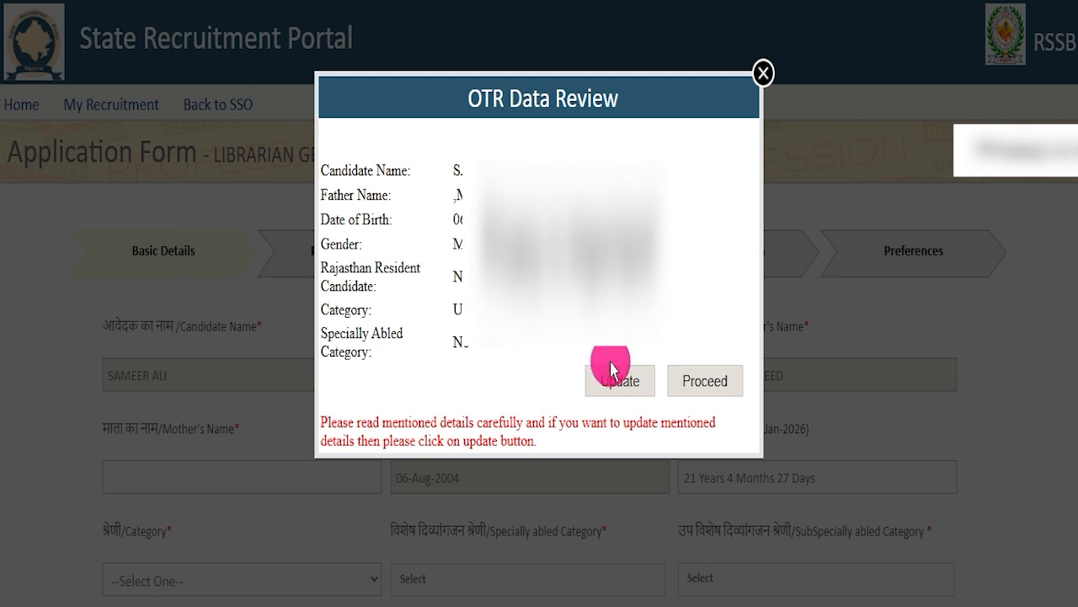
left_click(703, 381)
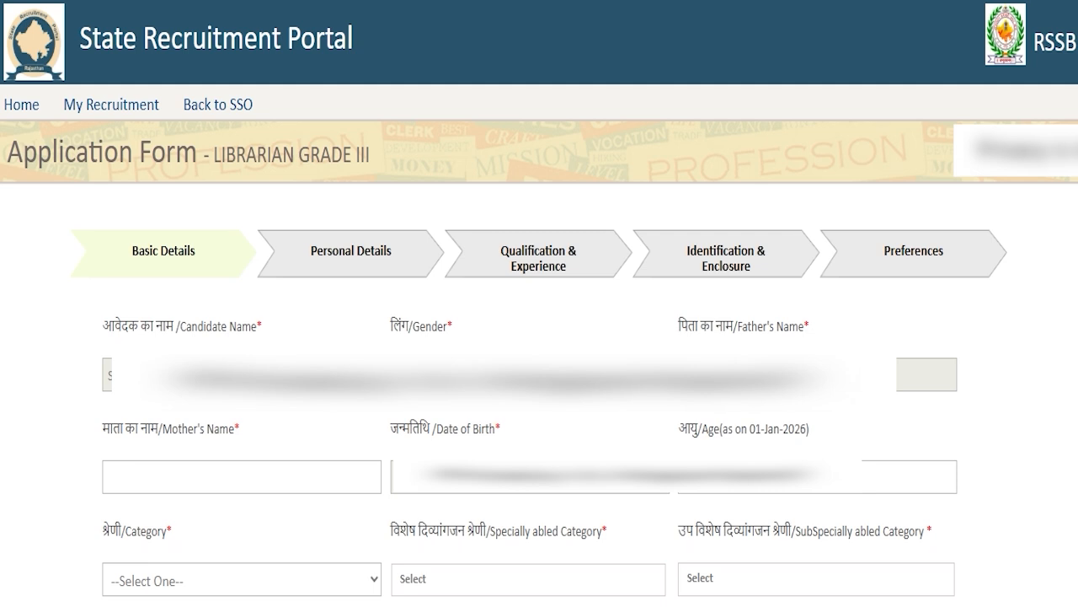
Check the Candidate Name, Gender and Father's Name fields in Basic Details, and set the Category to GENERAL.
left_click_drag(307, 352, 350, 328)
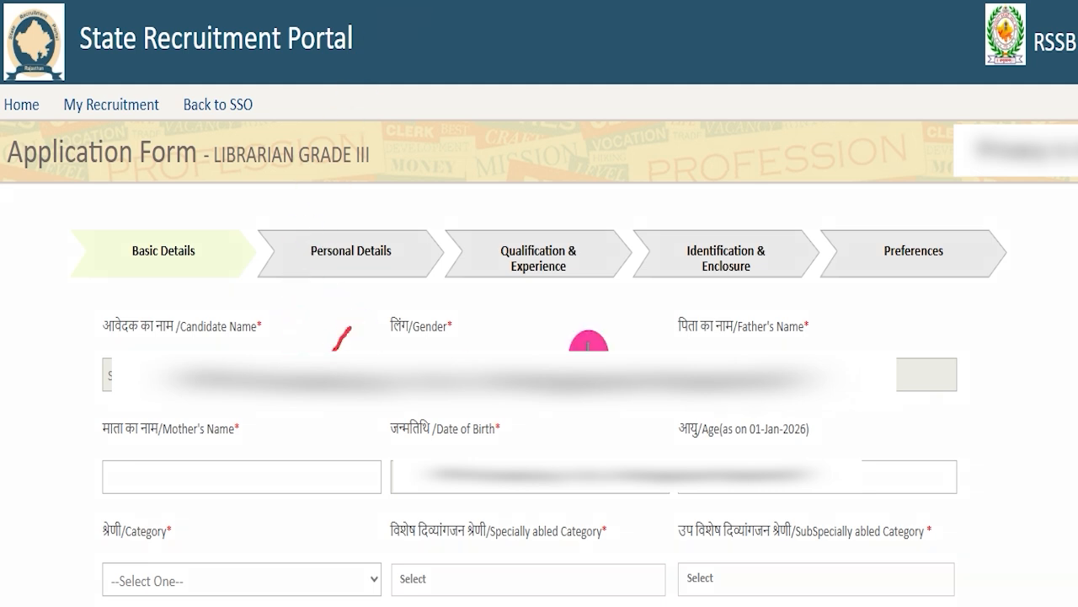
left_click_drag(621, 350, 636, 318)
left_click_drag(858, 352, 879, 343)
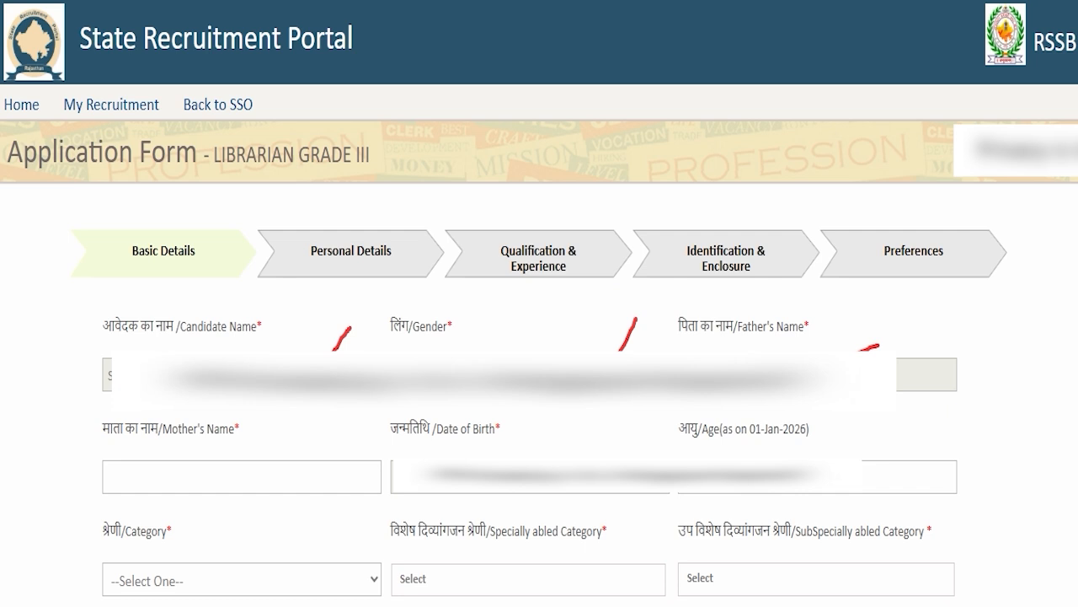
left_click(428, 2)
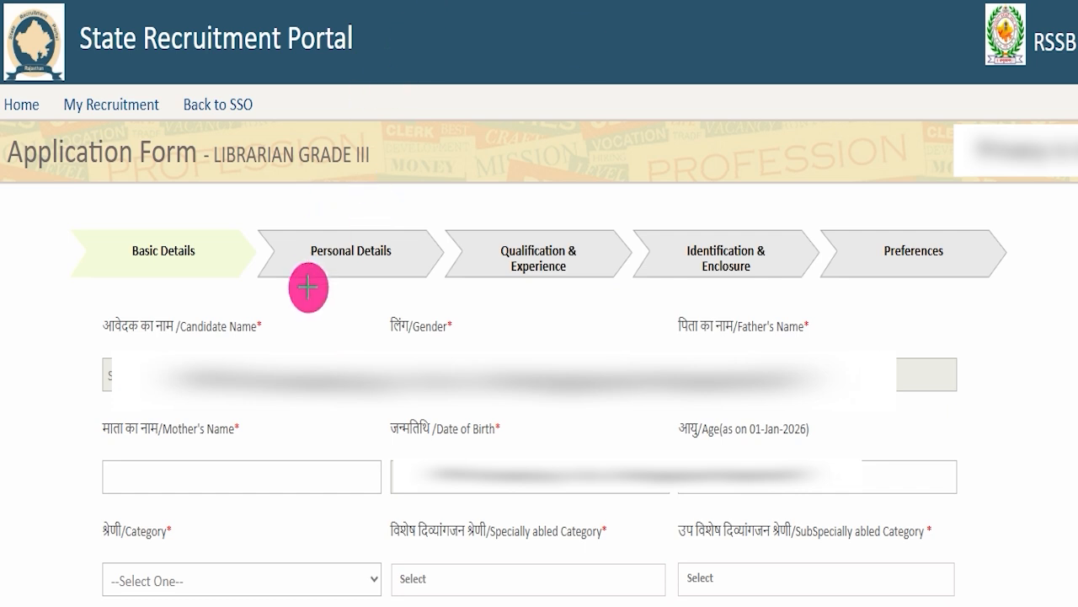
left_click(287, 577)
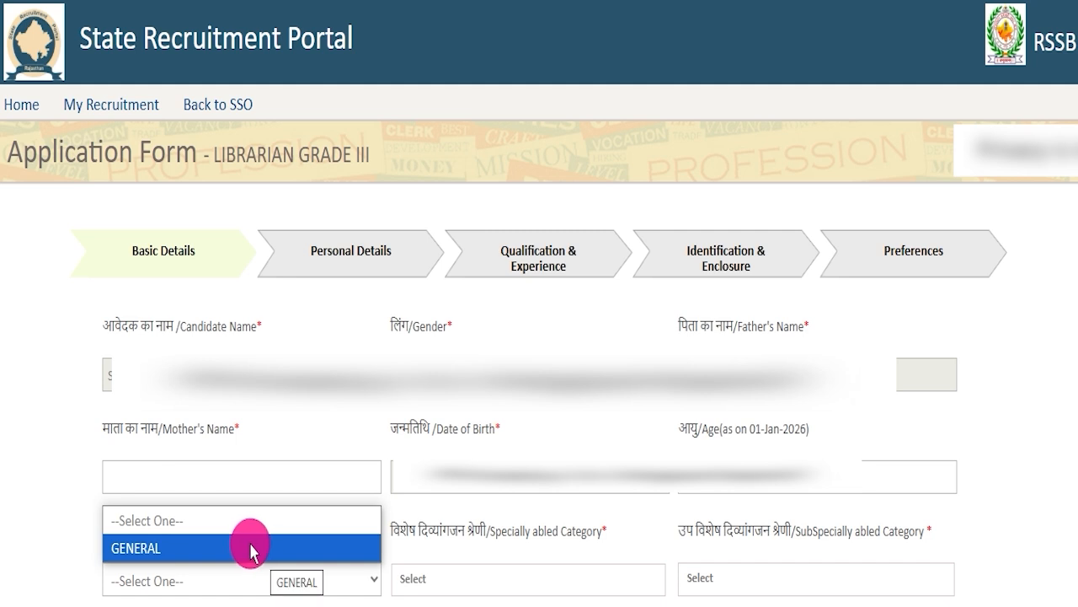
left_click(251, 549)
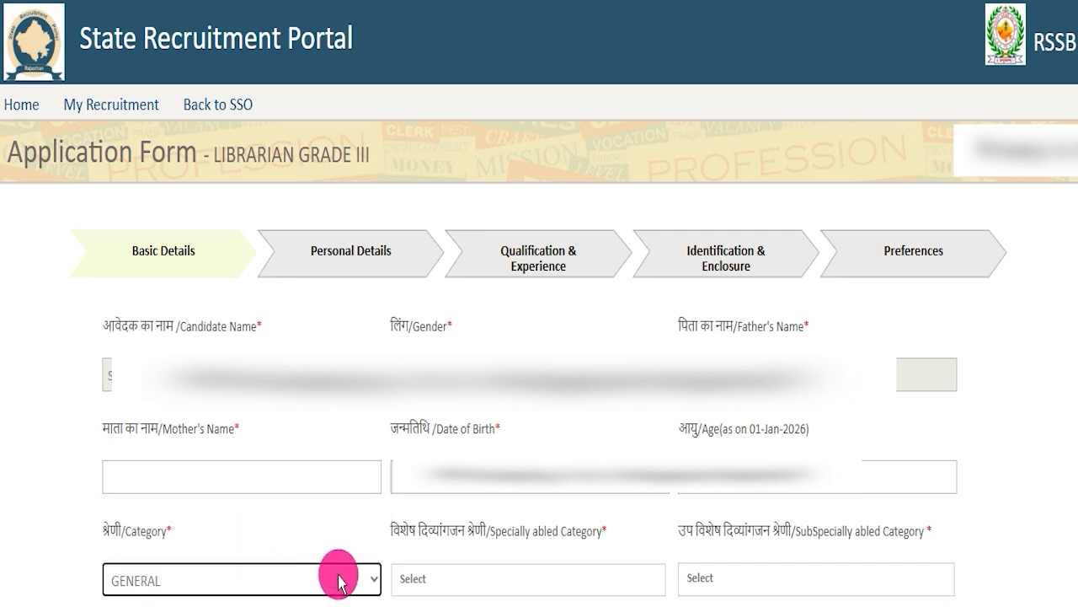
Check the disability options under Specially abled Category and look at the SubSpecially abled Category field without selecting anything.
left_click(440, 580)
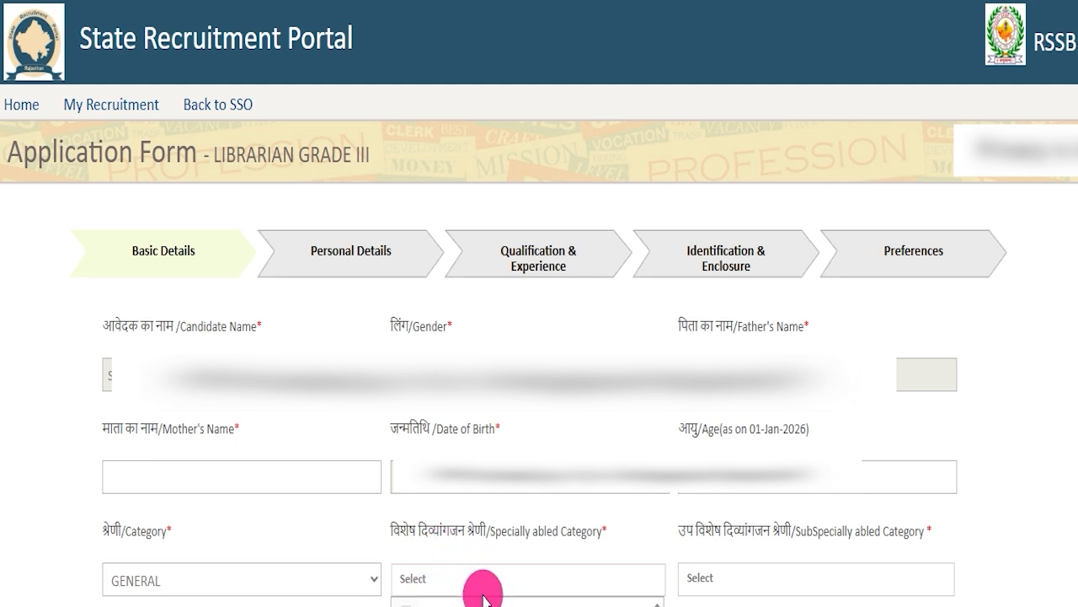
left_click(666, 558)
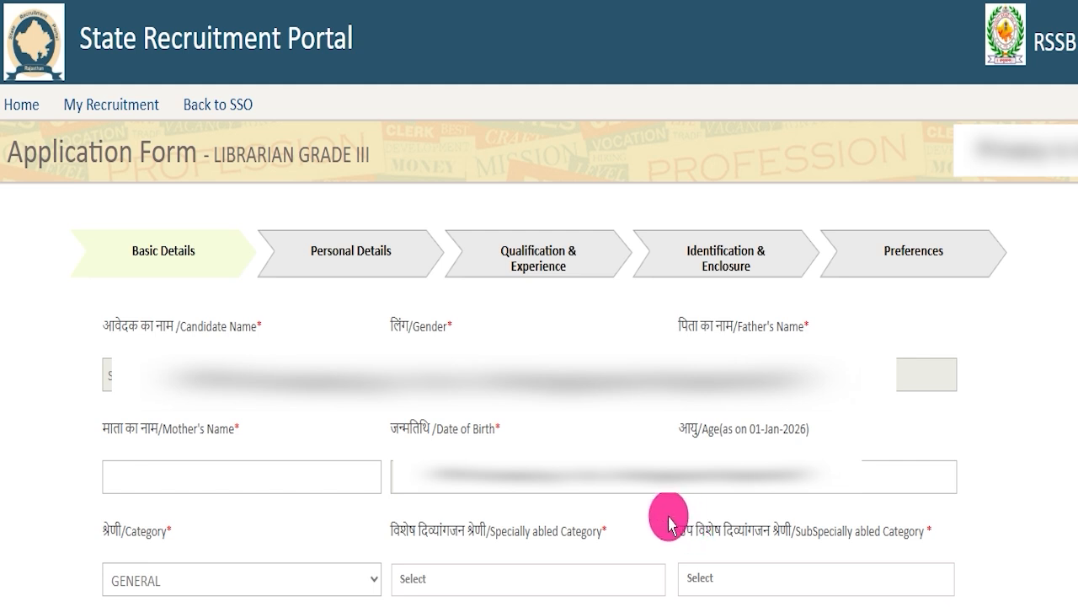
left_click_drag(672, 526, 791, 527)
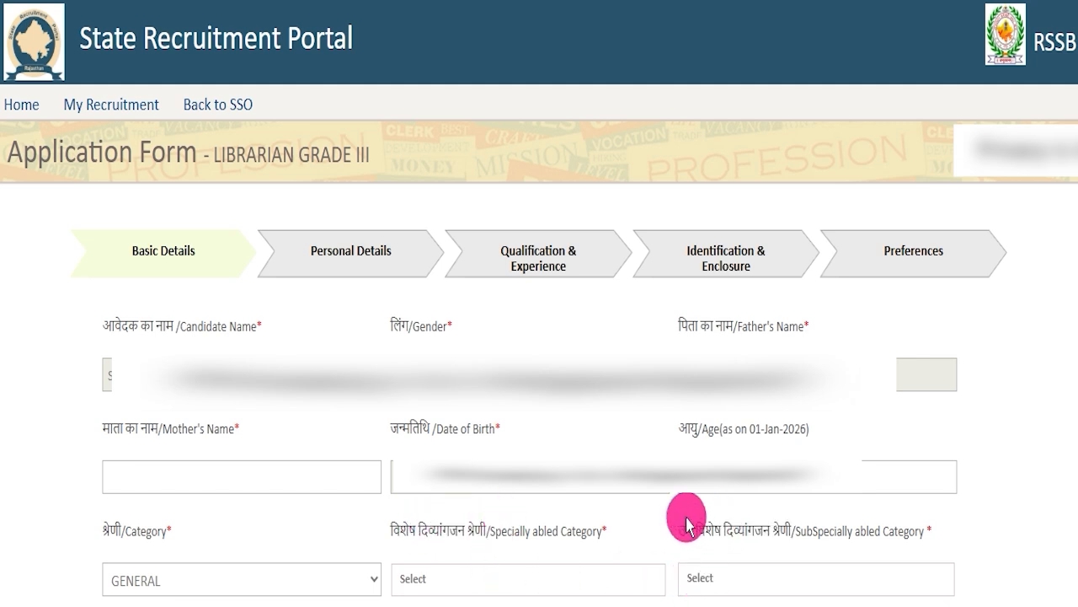
left_click_drag(693, 528, 769, 529)
scroll(525, 62, "down", 5)
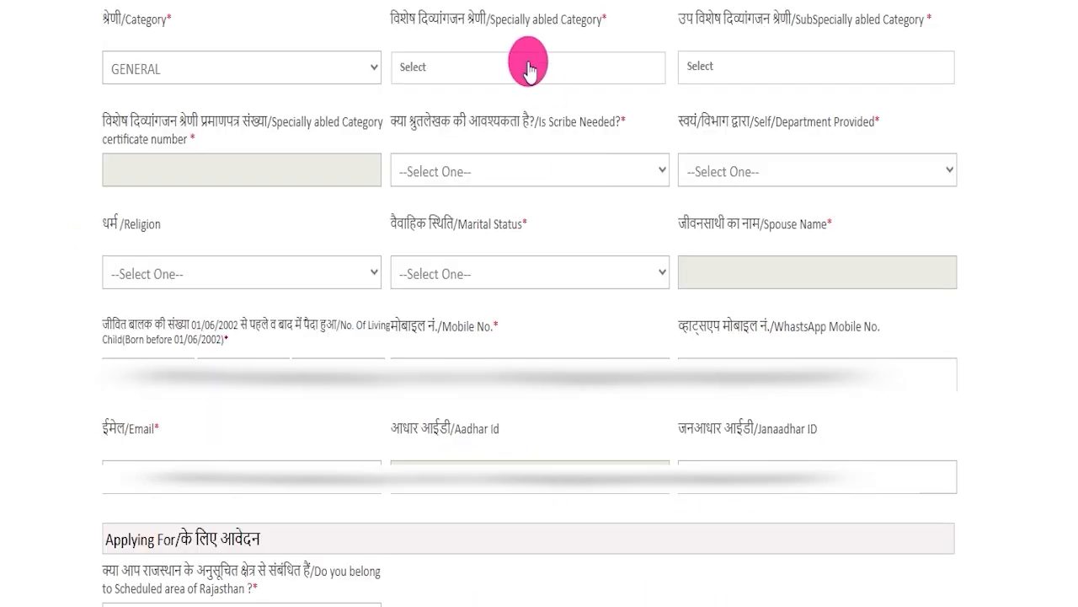
left_click(522, 65)
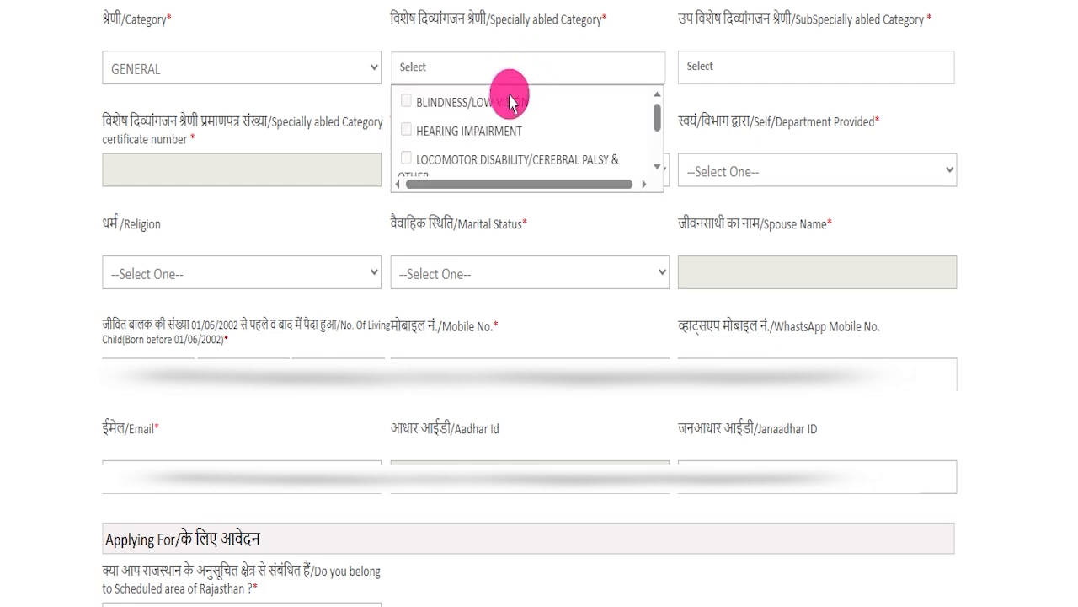
left_click(527, 206)
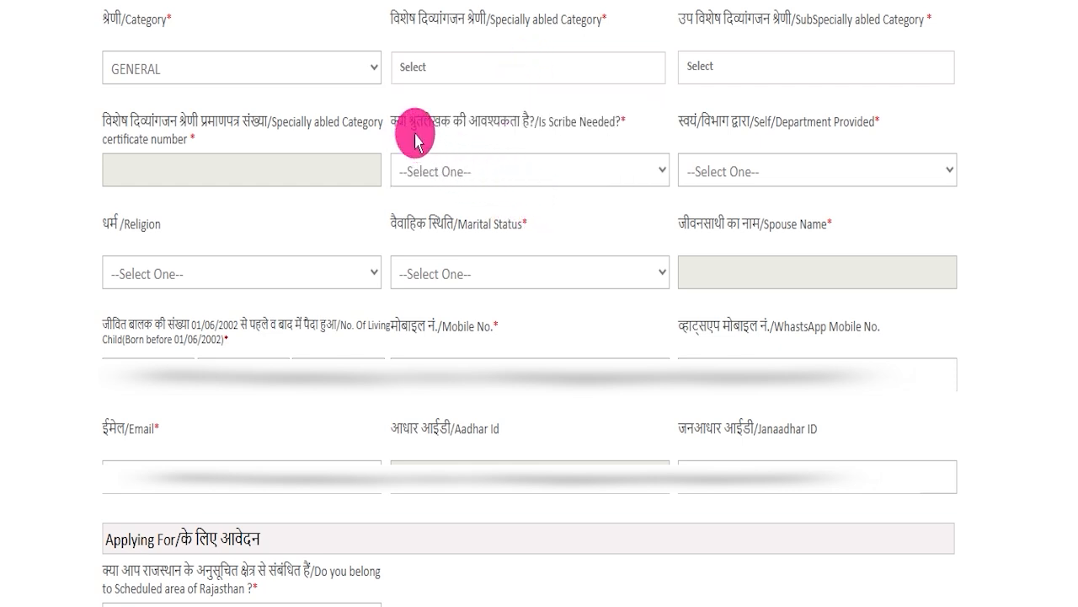
Review the choices offered for Is Scribe Needed and Self/Department Provided, leaving both unselected.
left_click(479, 172)
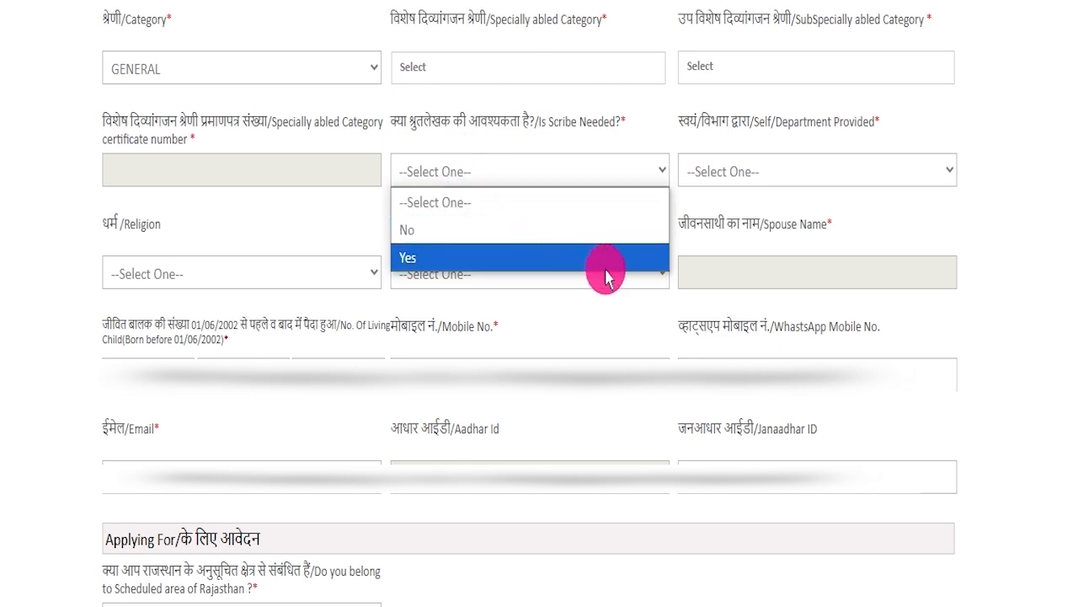
left_click(399, 211)
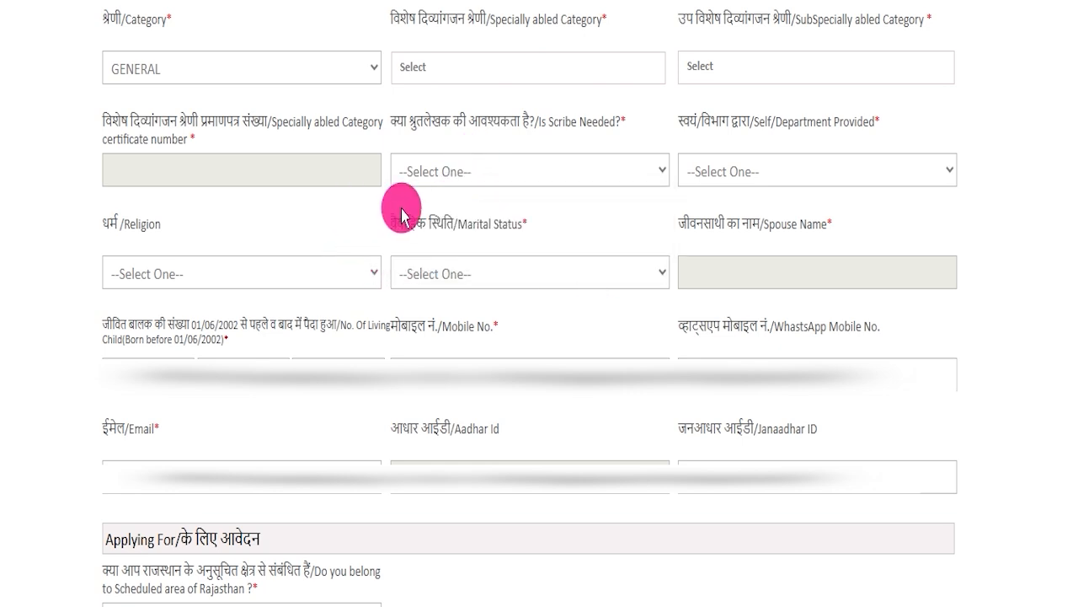
left_click(706, 172)
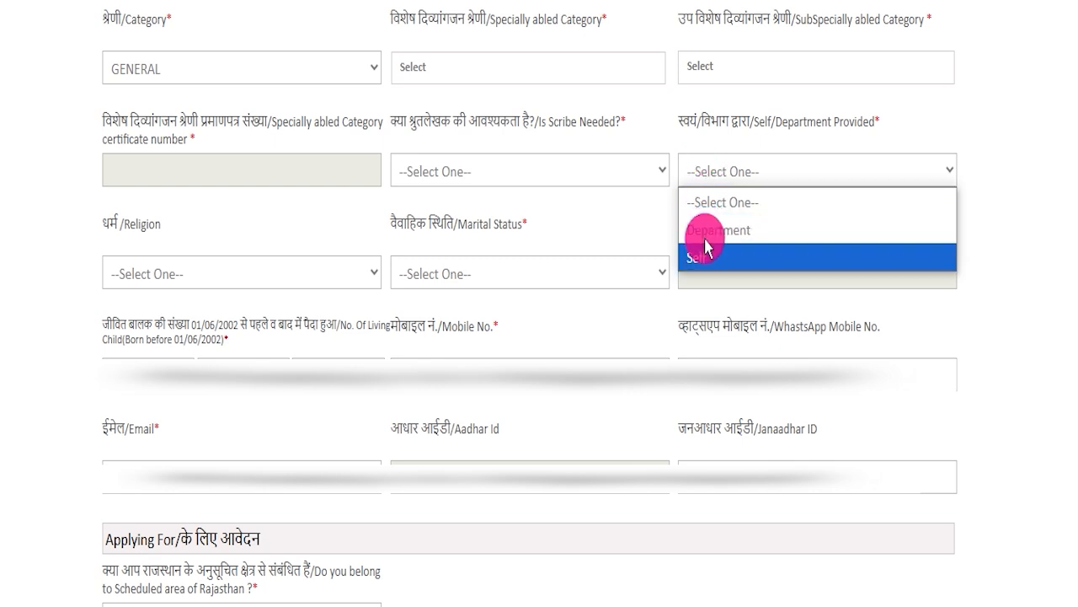
left_click(600, 216)
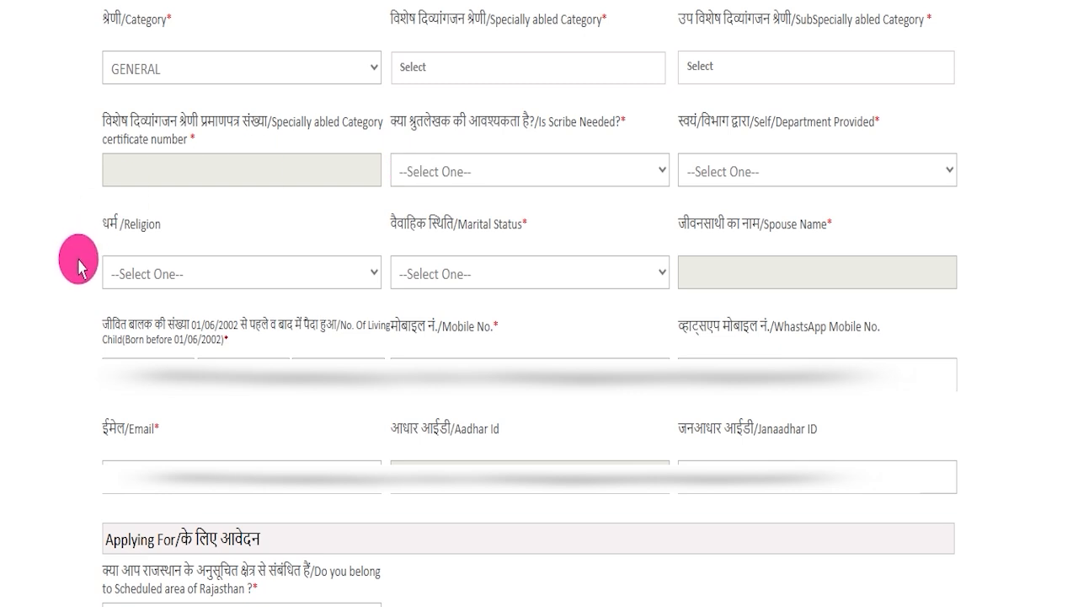
Set the Religion to MUSLIM and review the Marital Status options and the Spouse Name field.
left_click(200, 271)
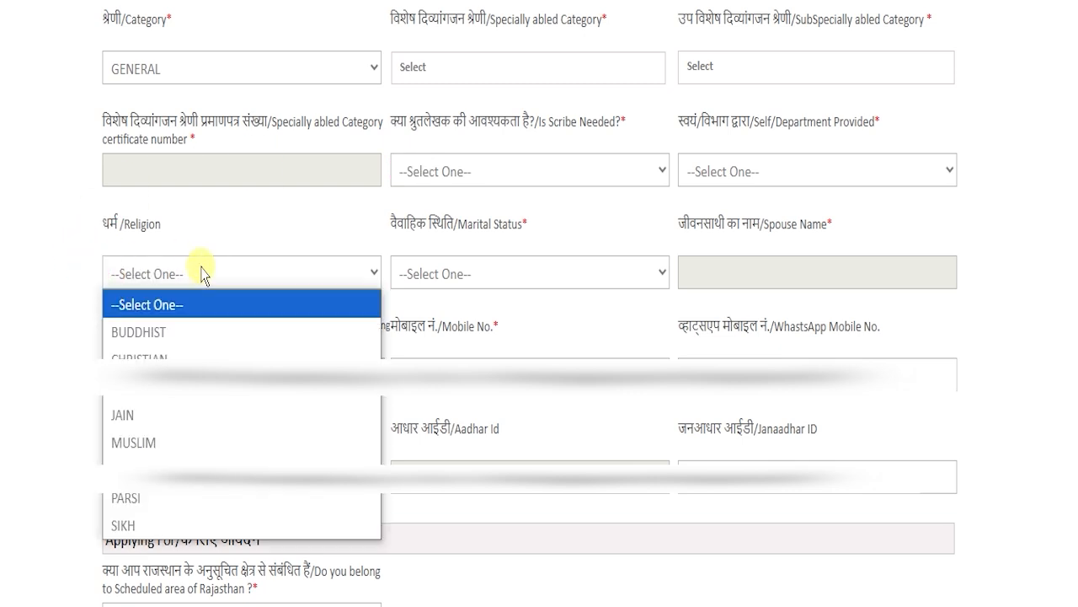
left_click(135, 443)
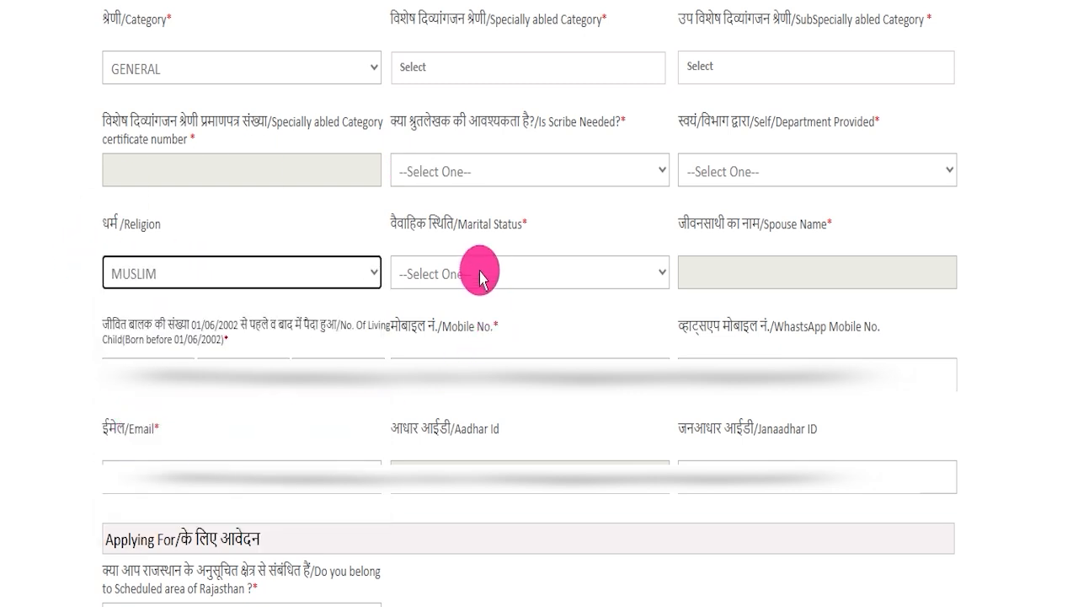
left_click(438, 274)
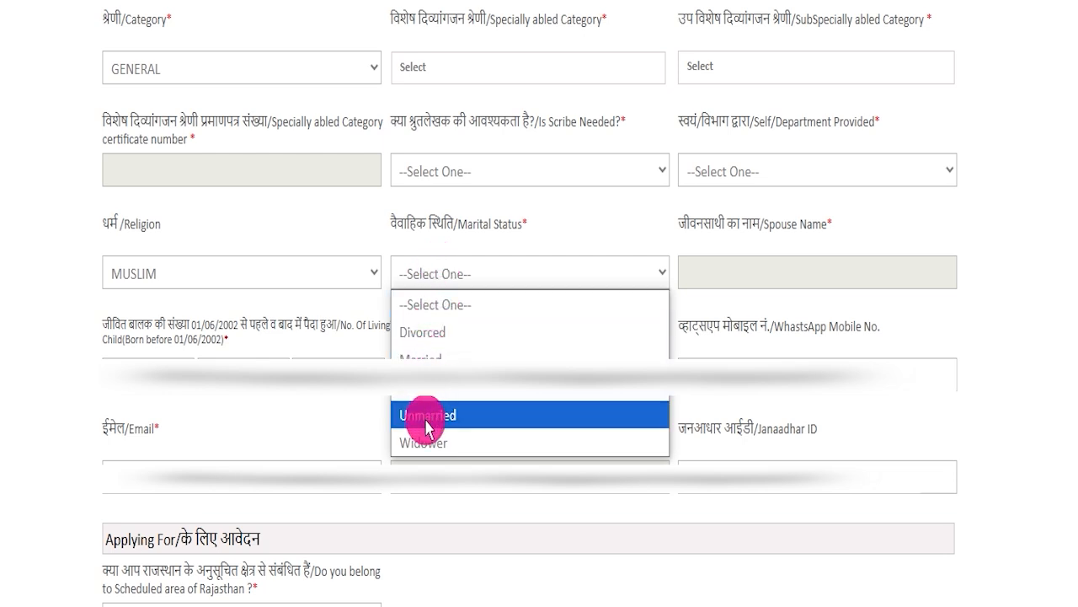
left_click(623, 221)
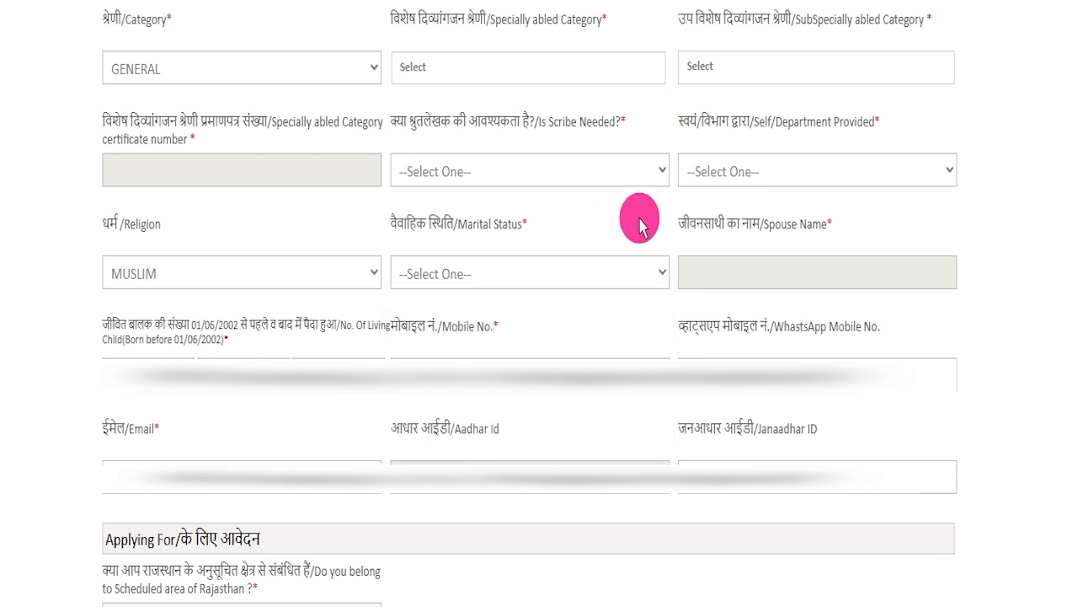
left_click_drag(698, 223, 764, 223)
left_click(745, 275)
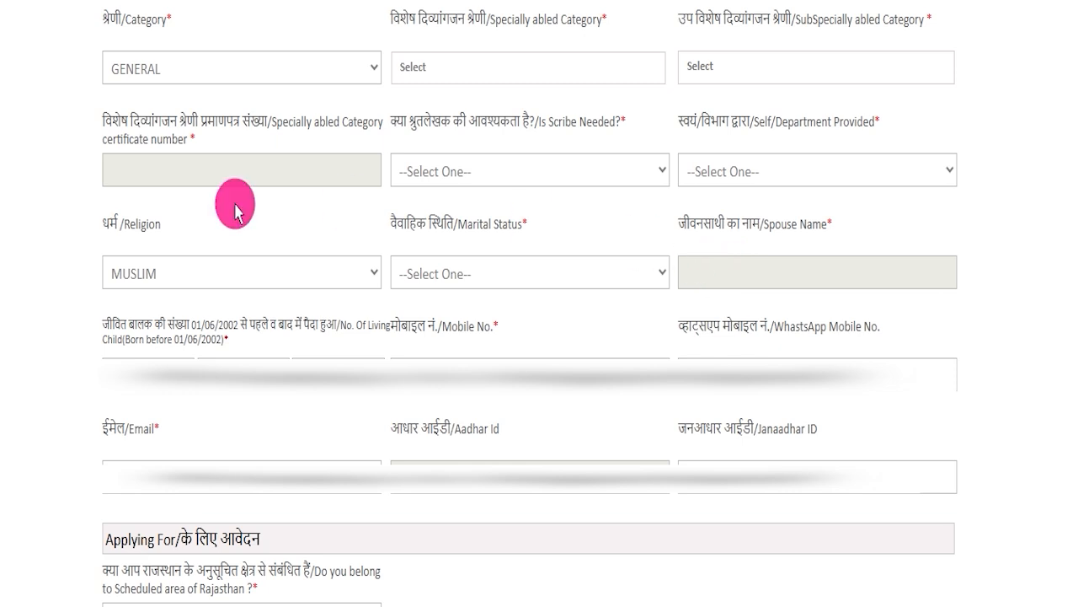
Examine the No. Of Living Child, Mobile No. and WhatsApp Mobile No. fields in Basic Details.
left_click_drag(110, 324, 331, 321)
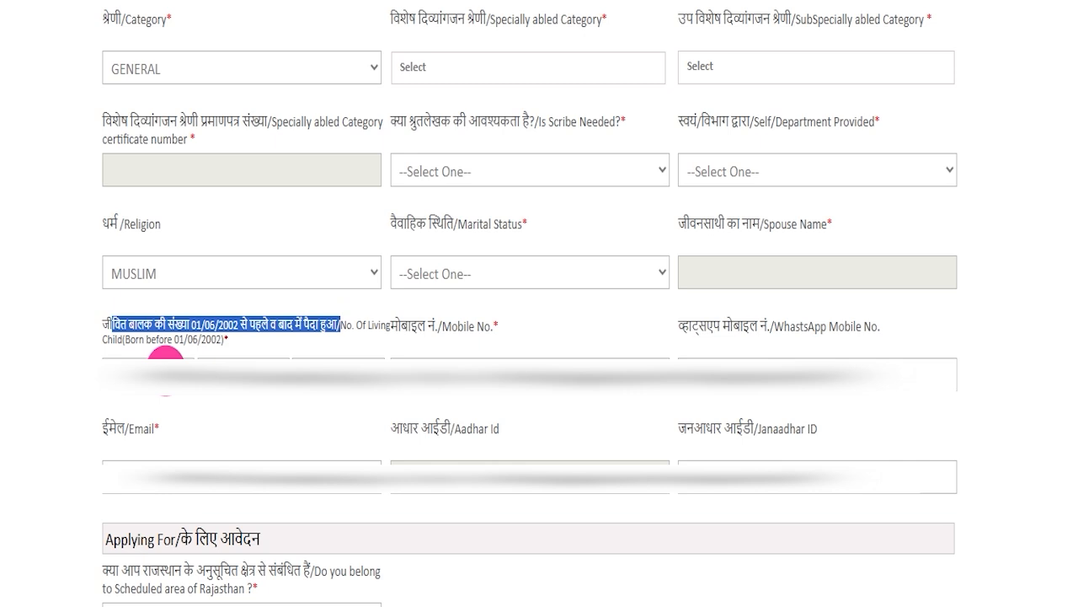
left_click(166, 362)
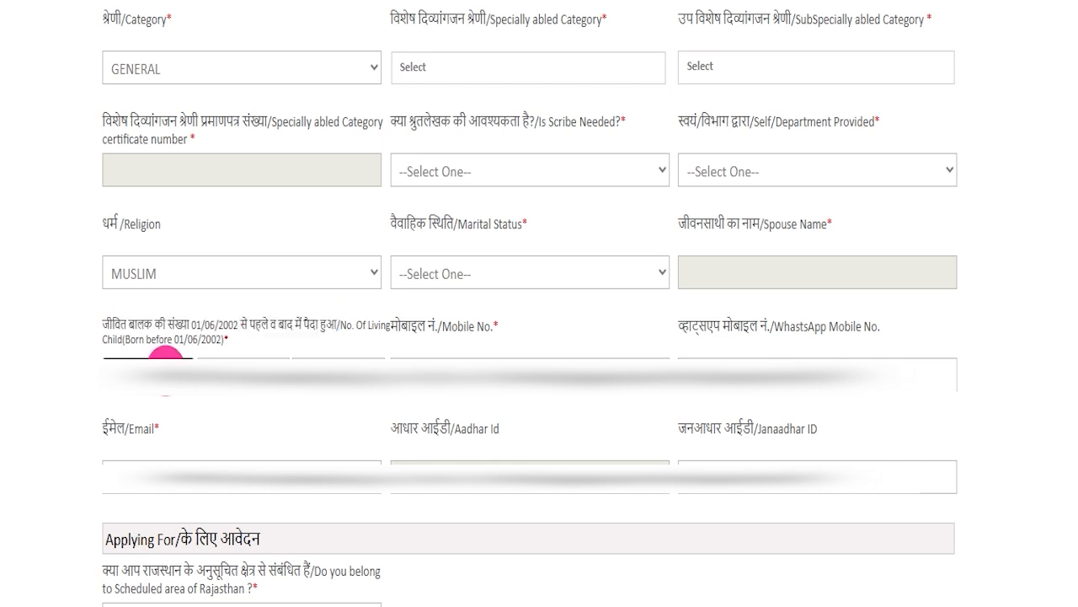
left_click(215, 366)
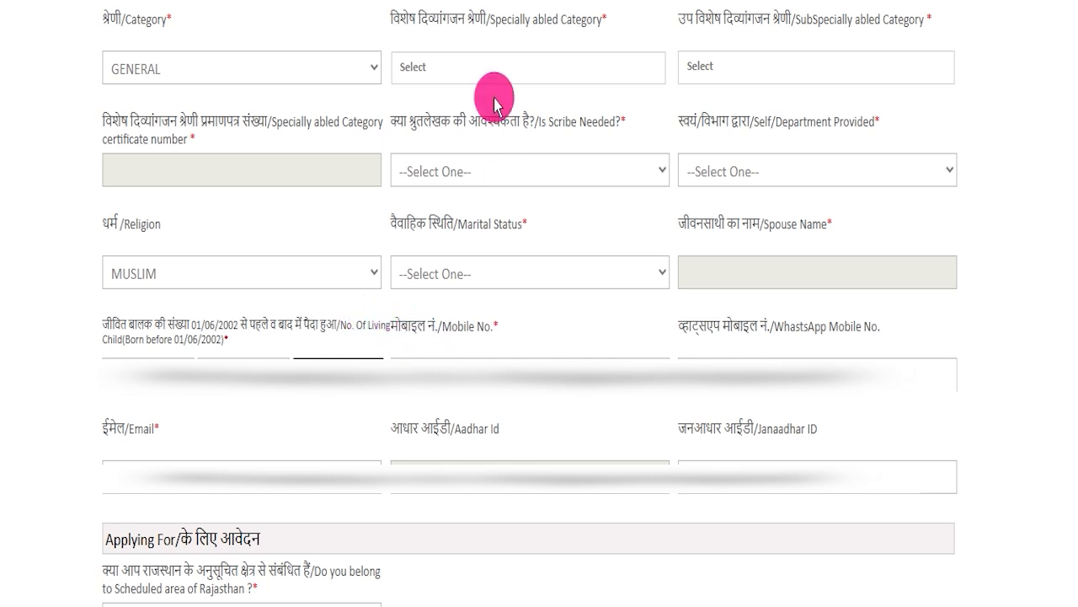
left_click(432, 361)
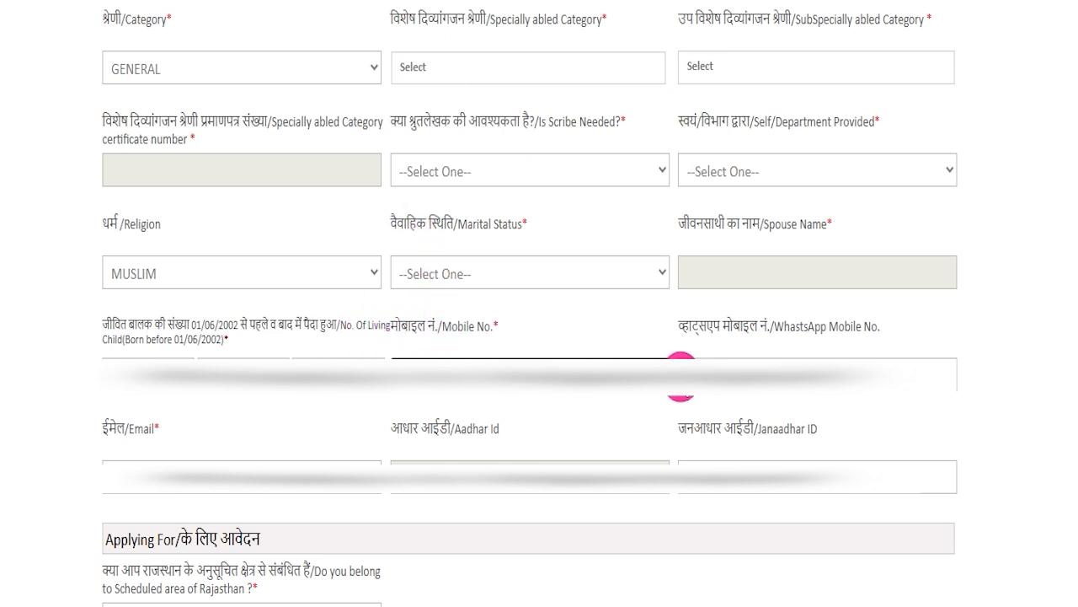
left_click_drag(735, 326, 766, 356)
left_click(768, 355)
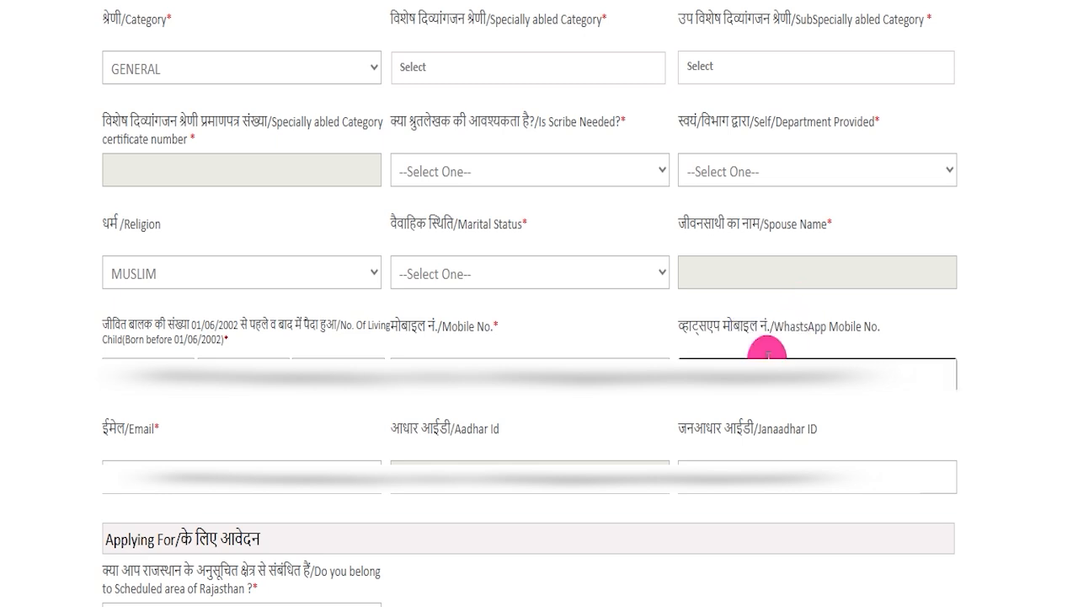
left_click(489, 316)
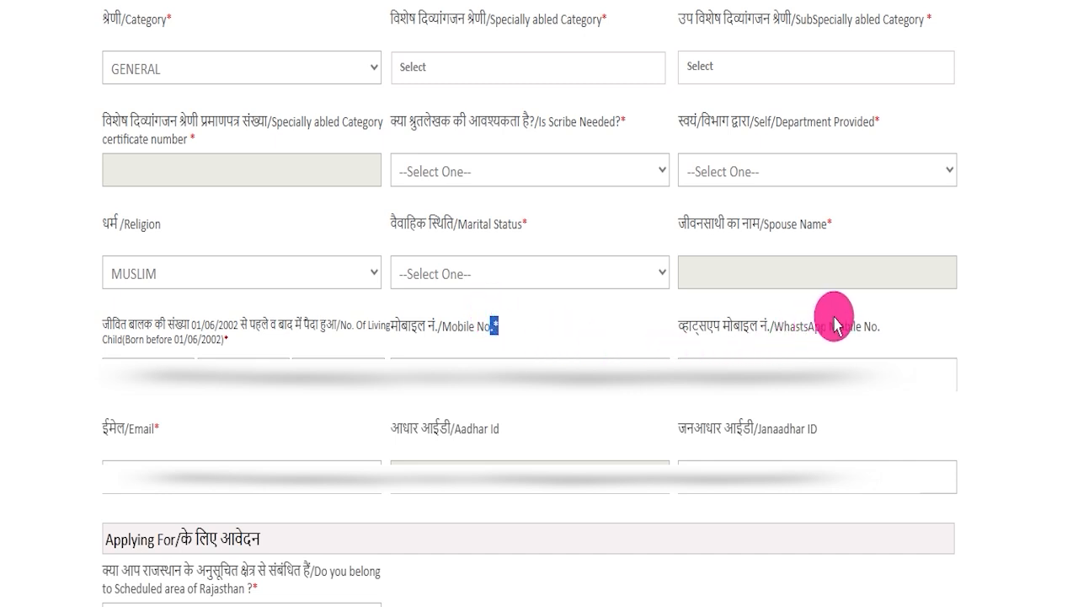
left_click(879, 319)
left_click_drag(879, 318, 686, 327)
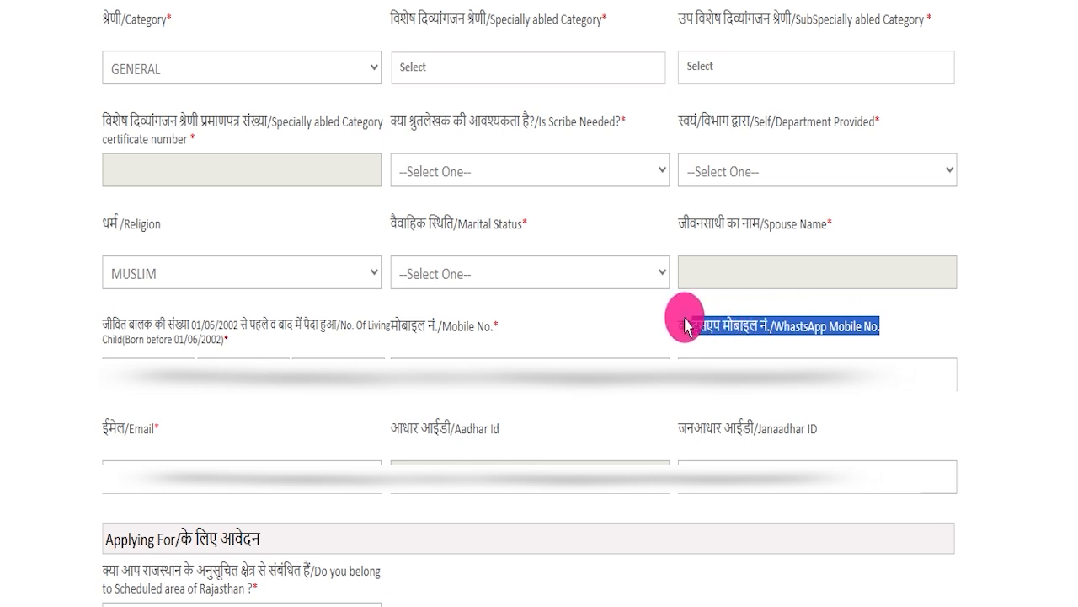
left_click(687, 326)
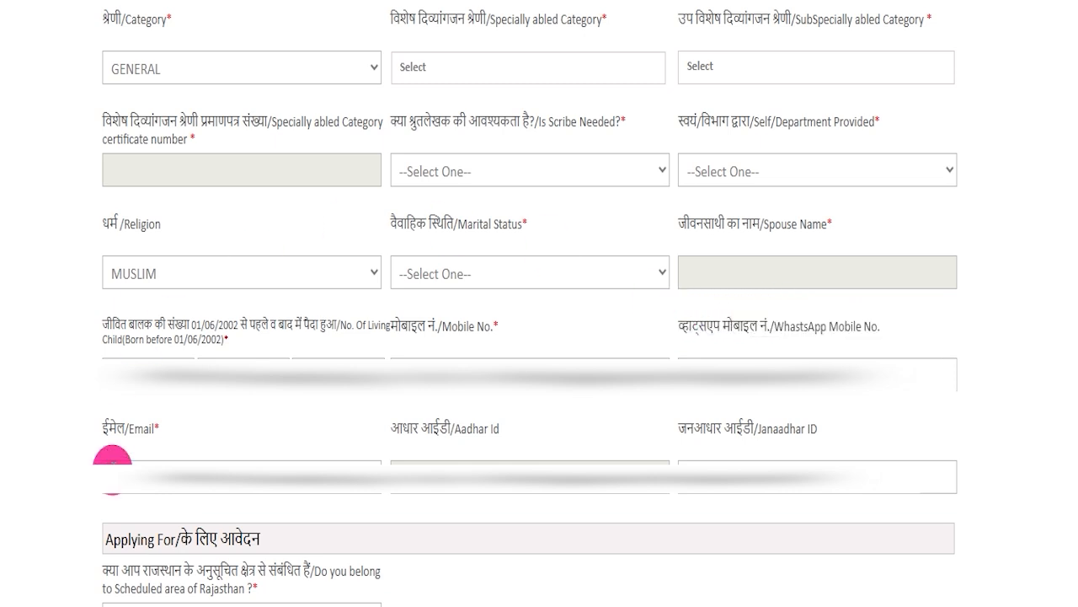
Check the Janaadhar ID, Email and Aadhar Id fields above the Applying For section.
left_click_drag(704, 425, 800, 417)
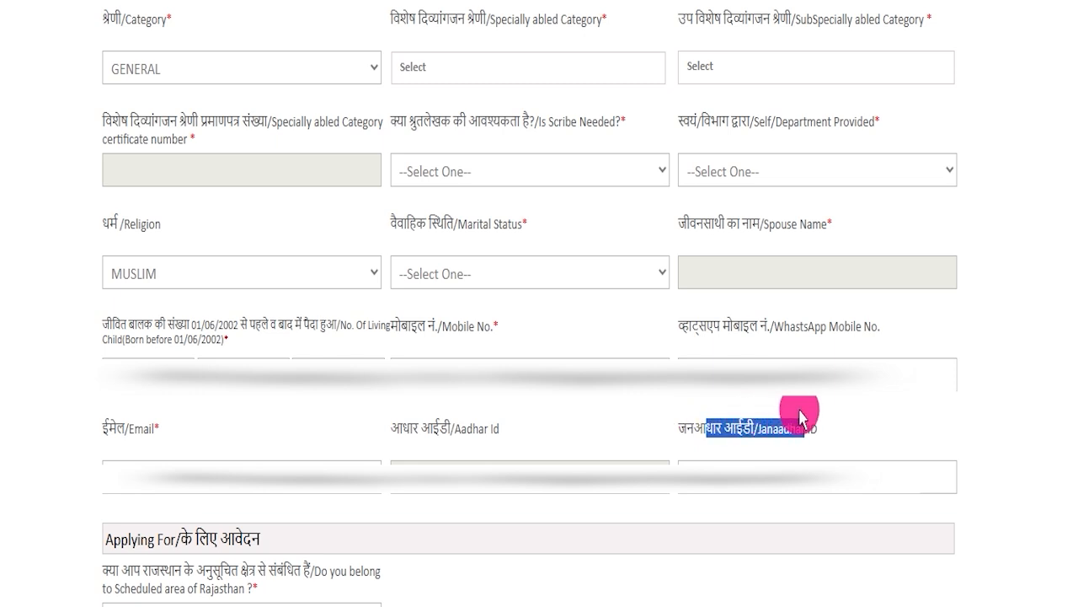
left_click(750, 455)
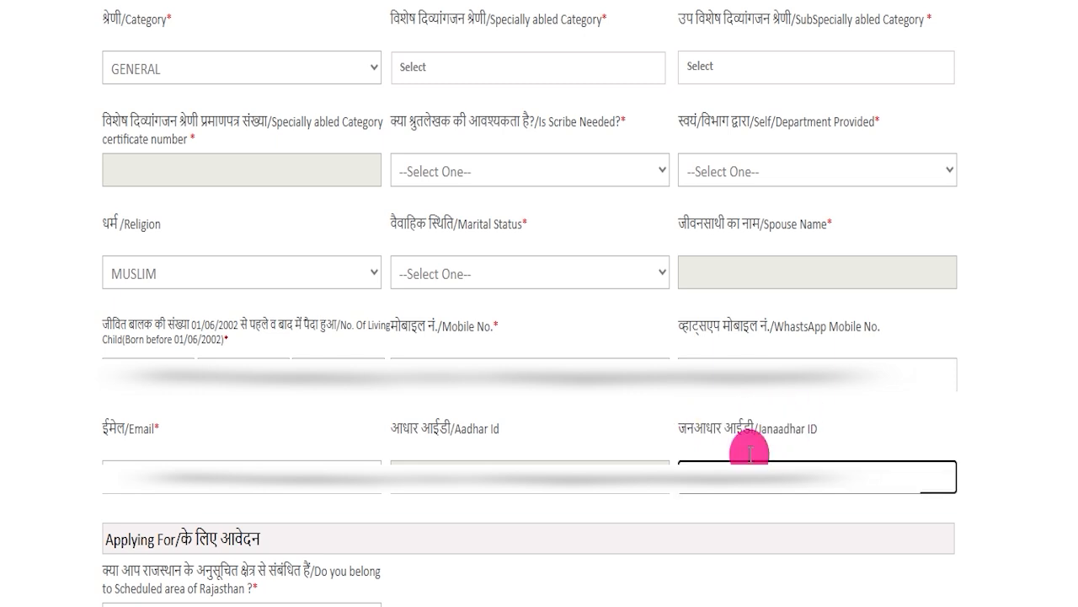
left_click_drag(124, 425, 452, 429)
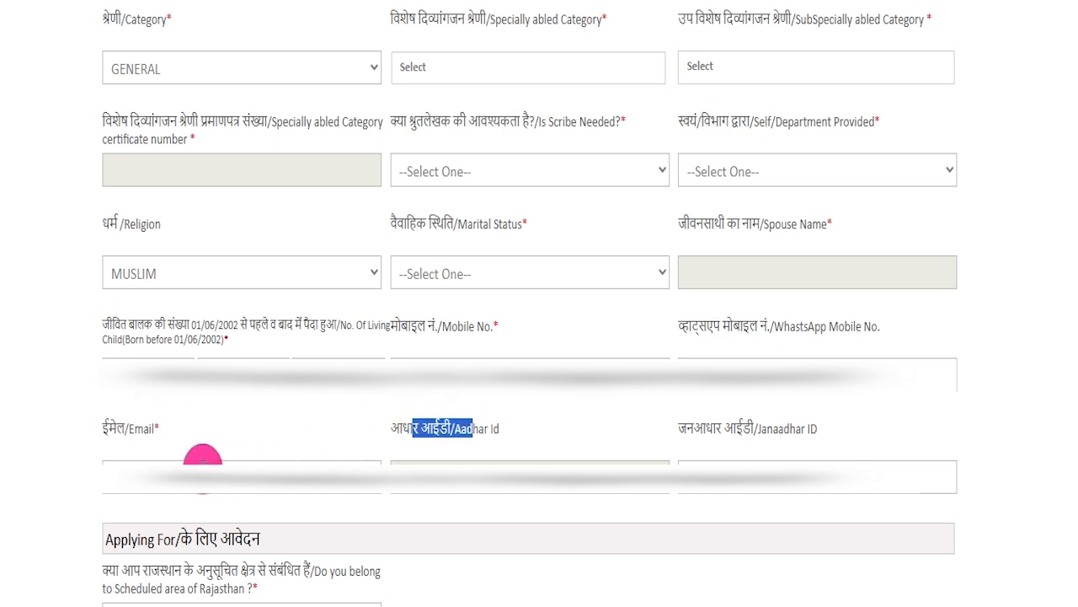
left_click(248, 459)
left_click(472, 461)
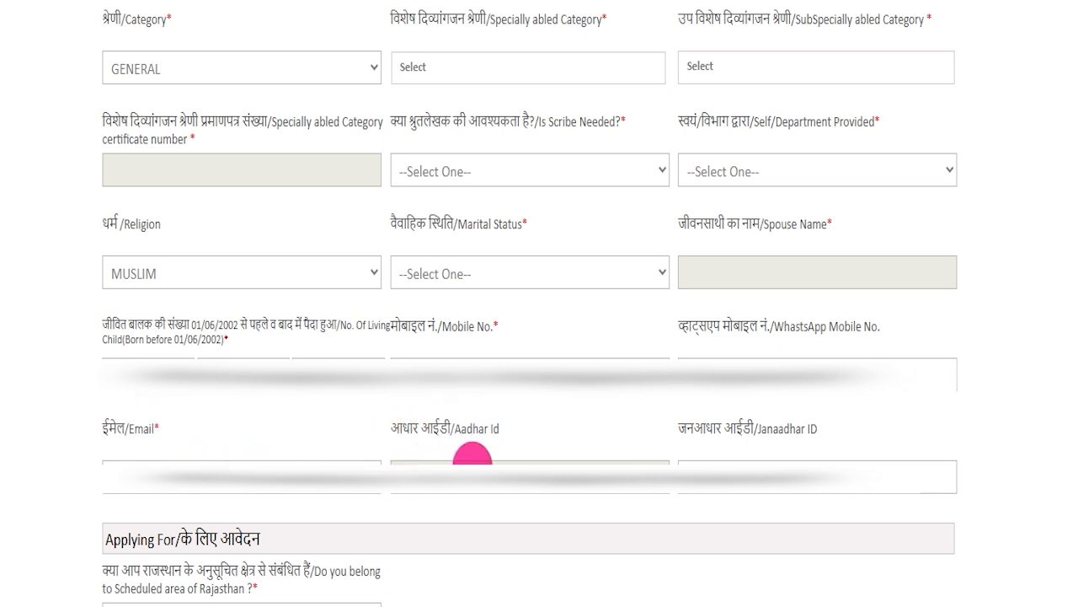
left_click(493, 506)
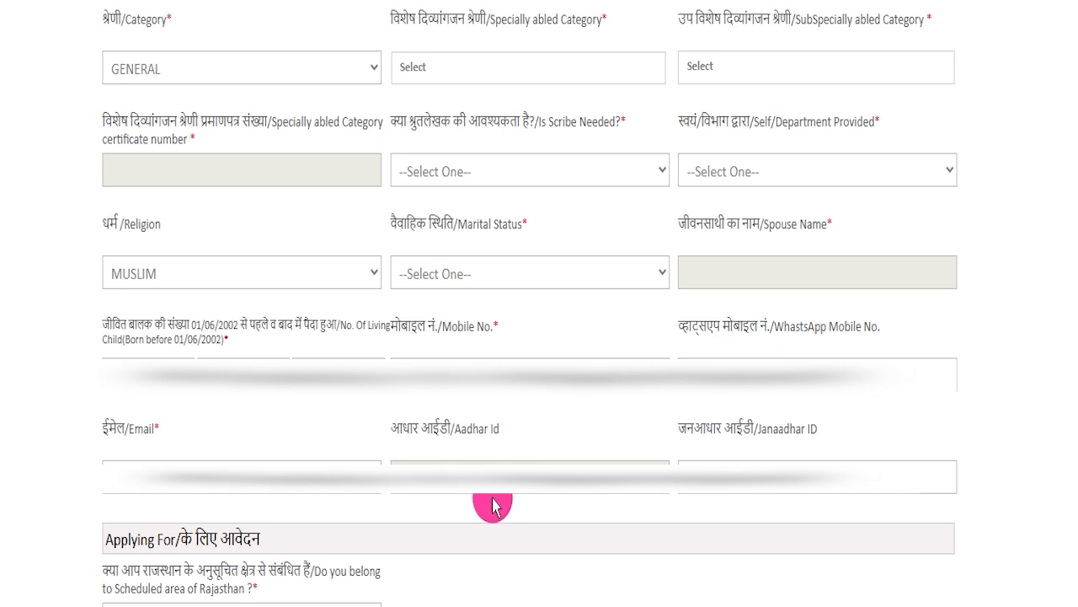
Check the available answers to the question about belonging to the Scheduled area of Rajasthan under Applying For.
scroll(493, 505, "down", 6)
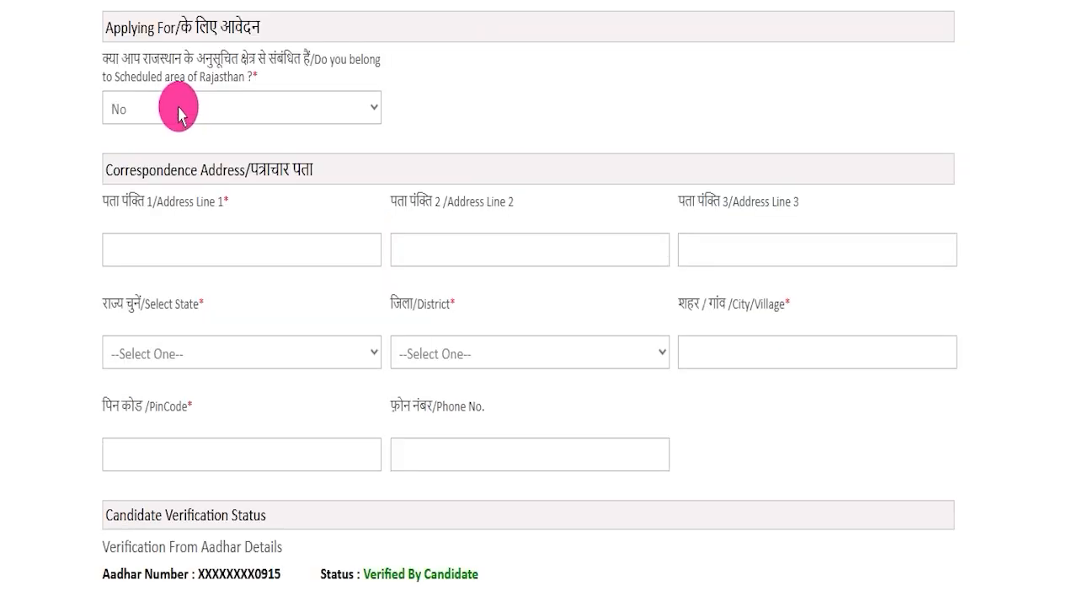
left_click(179, 114)
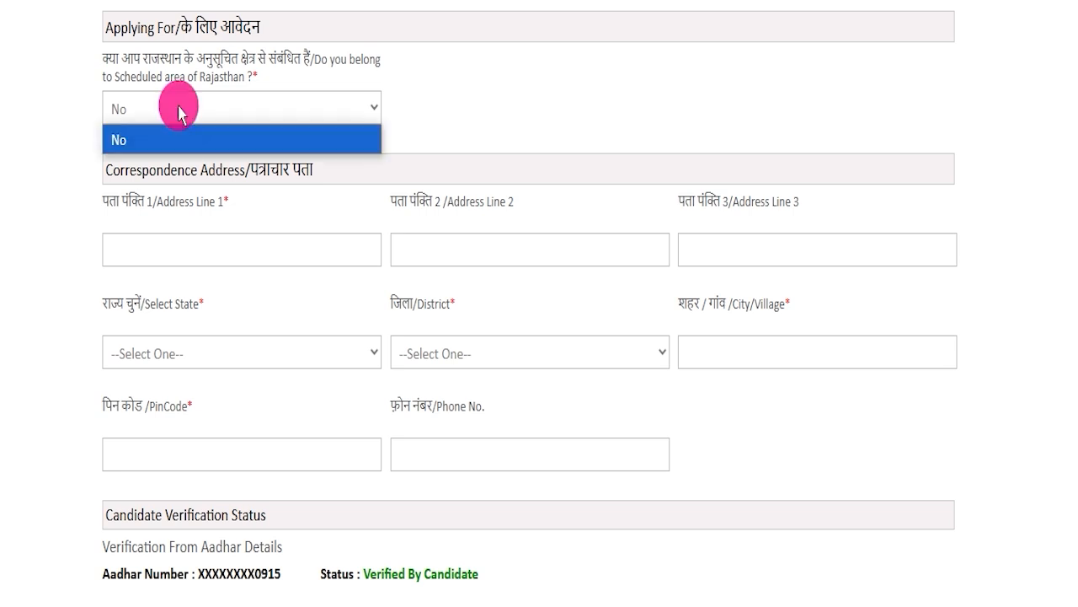
left_click(487, 107)
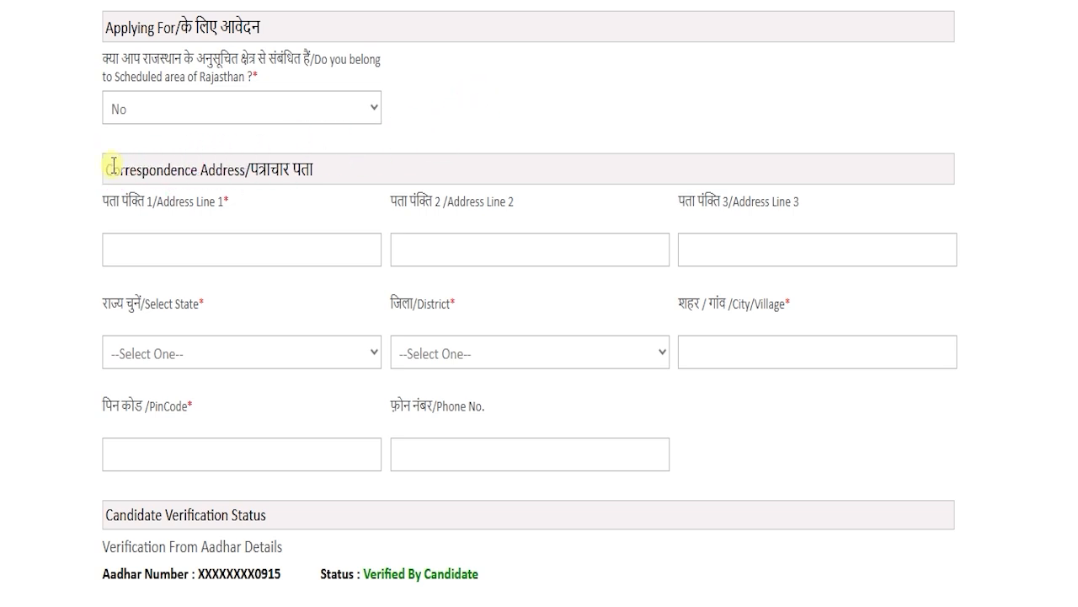
Go through the Correspondence Address section, checking the State, District, City/Village, PinCode and Phone No. fields.
left_click_drag(118, 169, 367, 192)
scroll(402, 198, "down", 2)
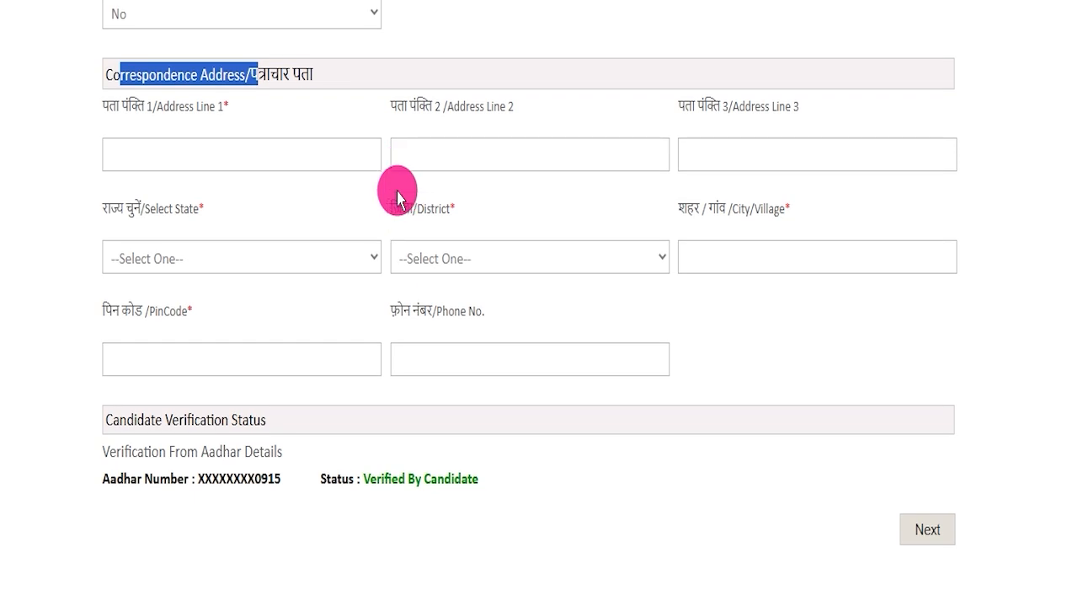
left_click(224, 256)
left_click(515, 263)
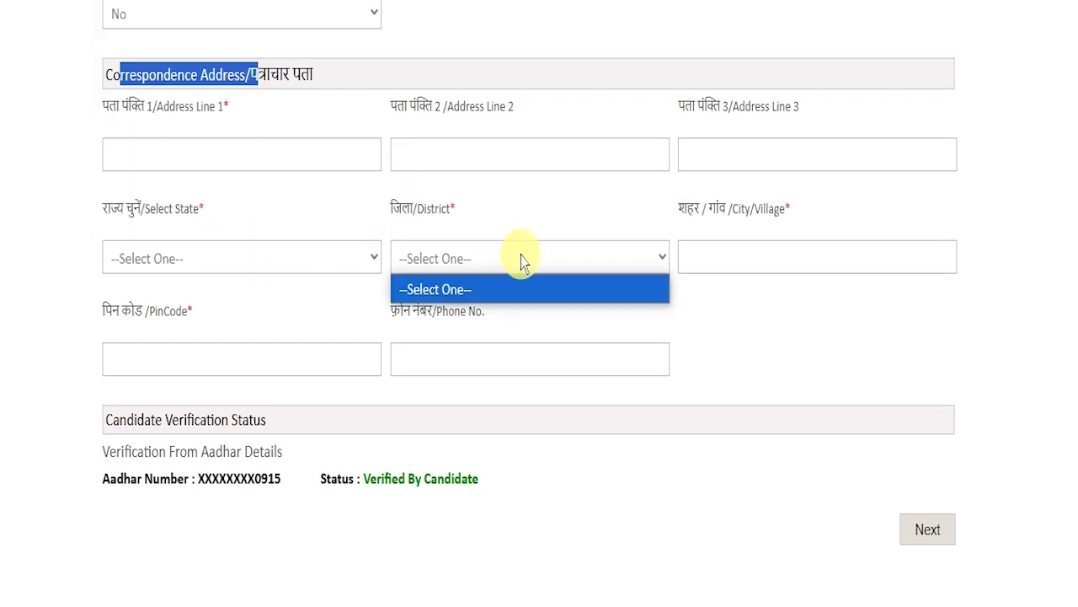
left_click(733, 248)
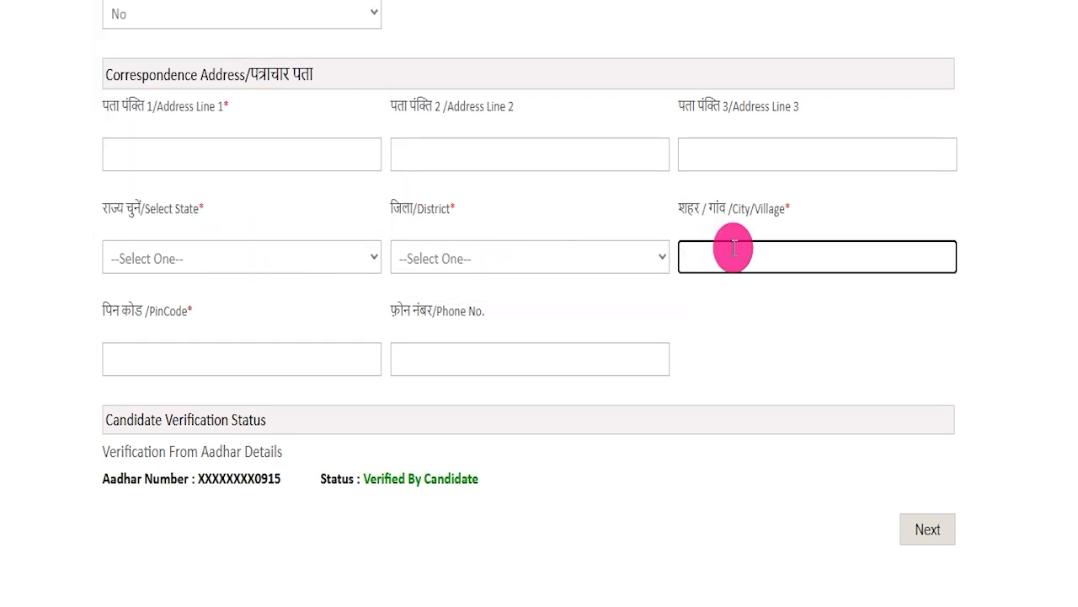
left_click(211, 357)
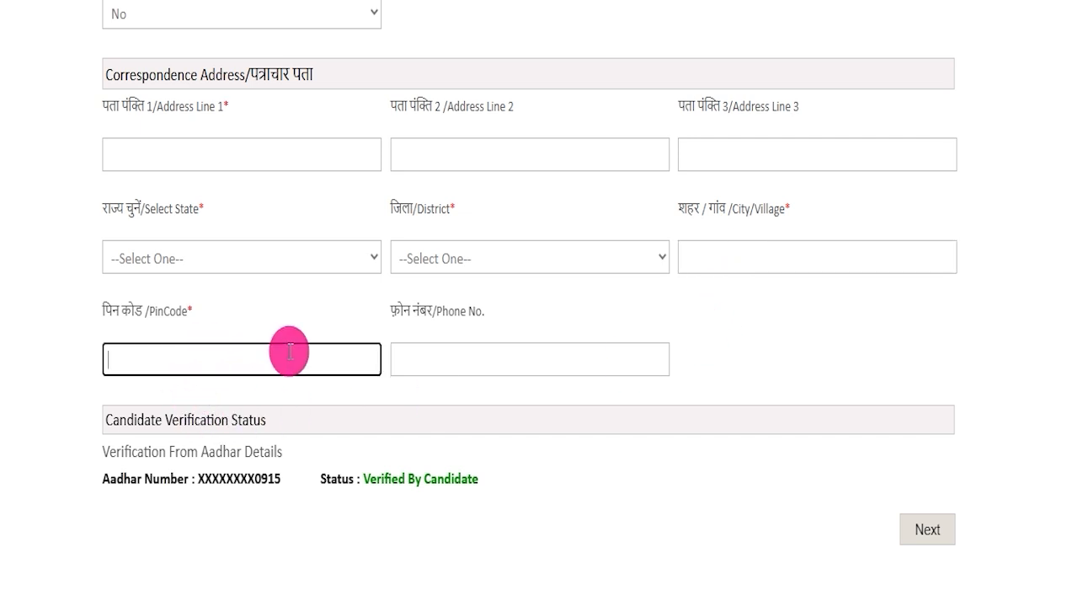
left_click_drag(434, 303, 483, 300)
left_click(452, 343)
left_click(742, 371)
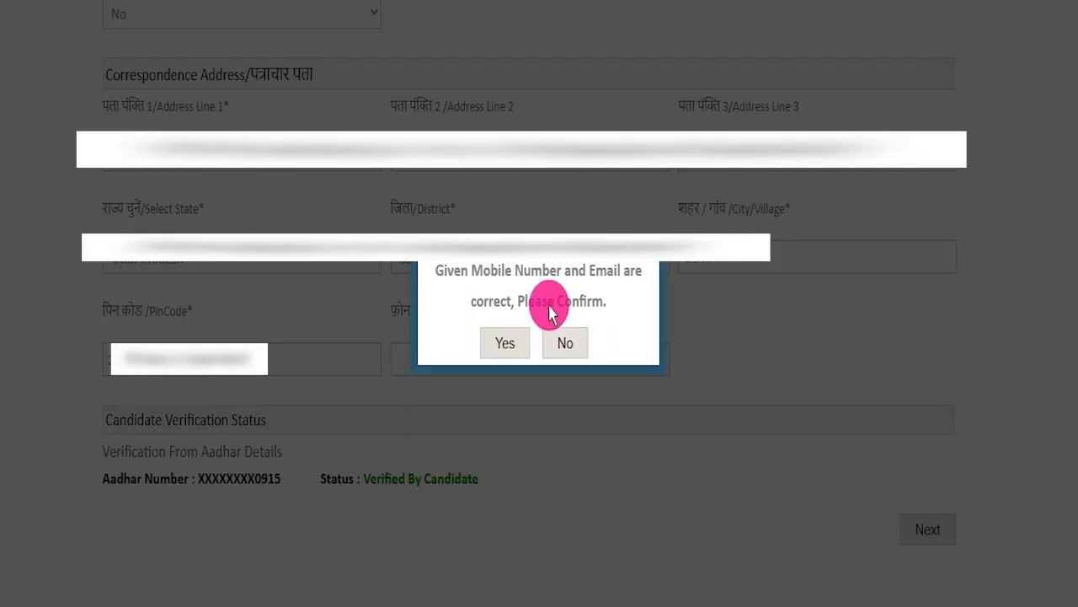
Review the mobile number and email confirmation, confirm both are correct, and continue to Personal Details.
left_click_drag(455, 267, 569, 256)
double_click(564, 270)
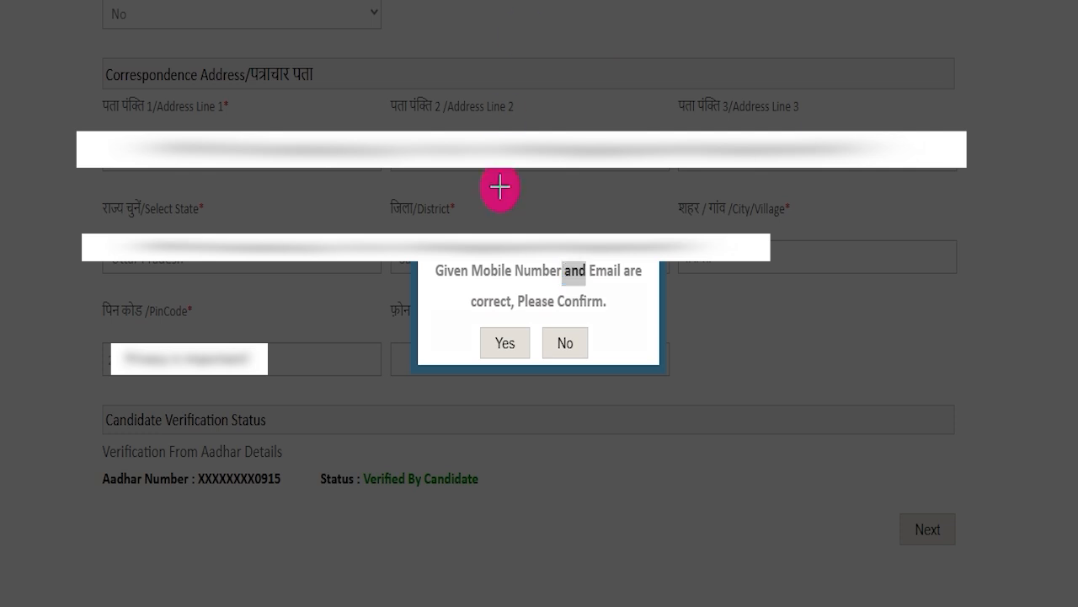
left_click_drag(430, 286, 485, 326)
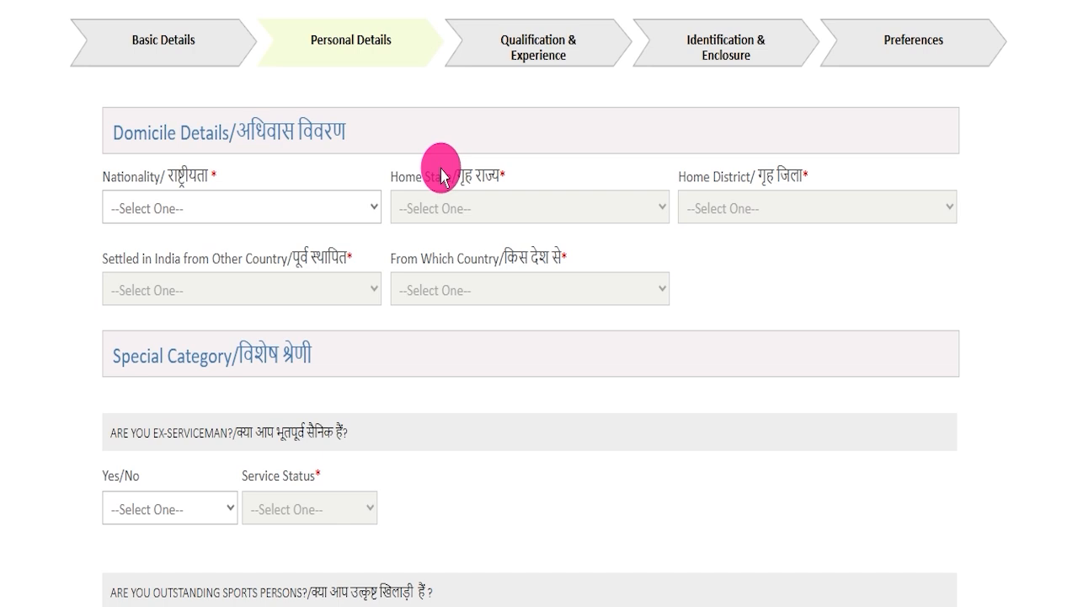
Set the nationality to Indian under Domicile Details and check the choices offered for Home State and Home District.
left_click(257, 211)
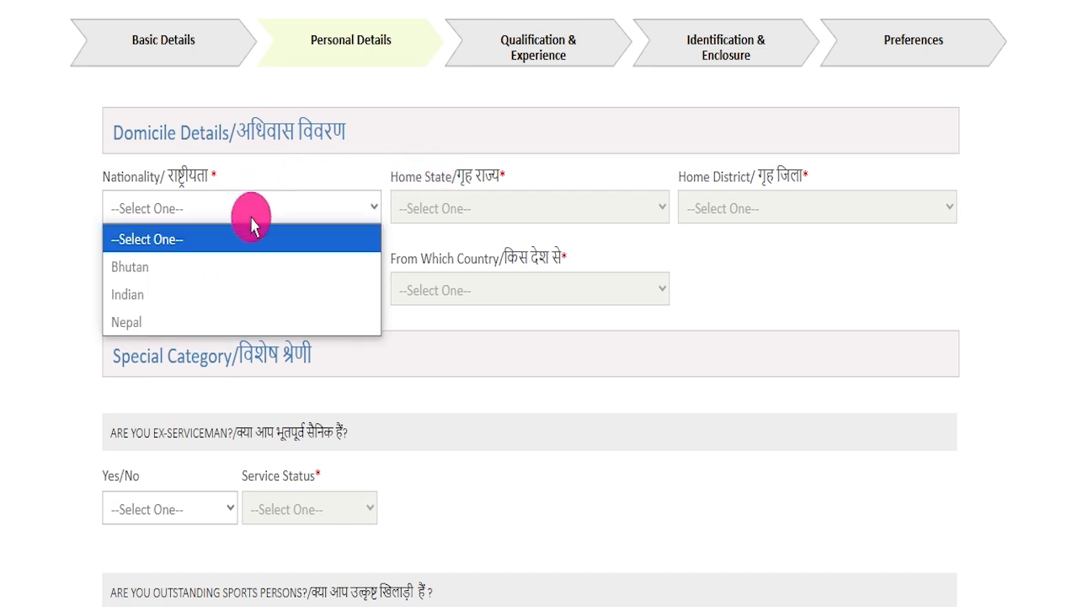
left_click(290, 292)
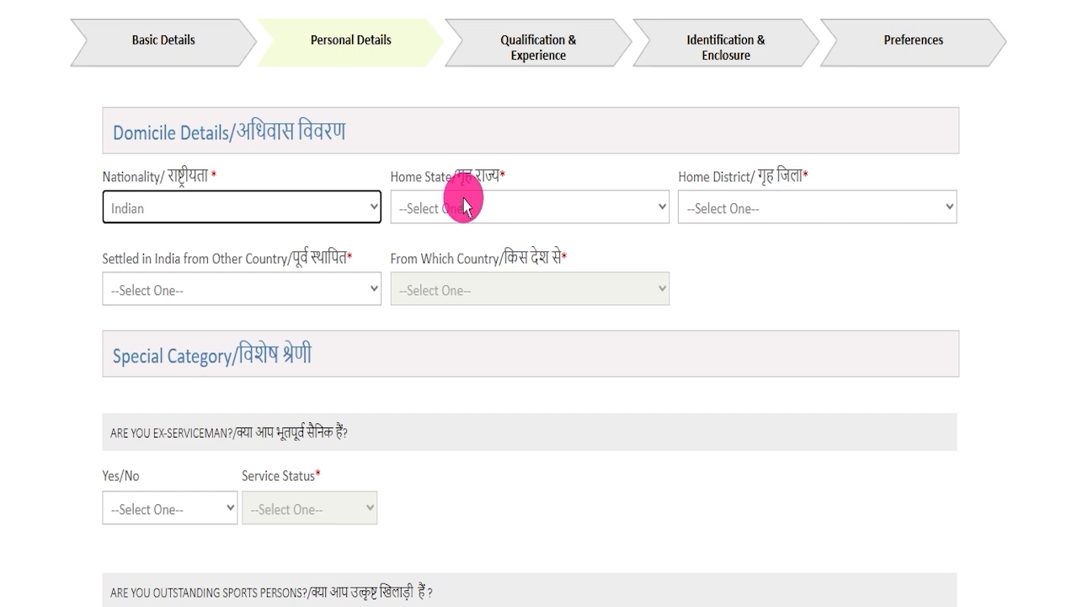
left_click(463, 207)
scroll(450, 306, "down", 5)
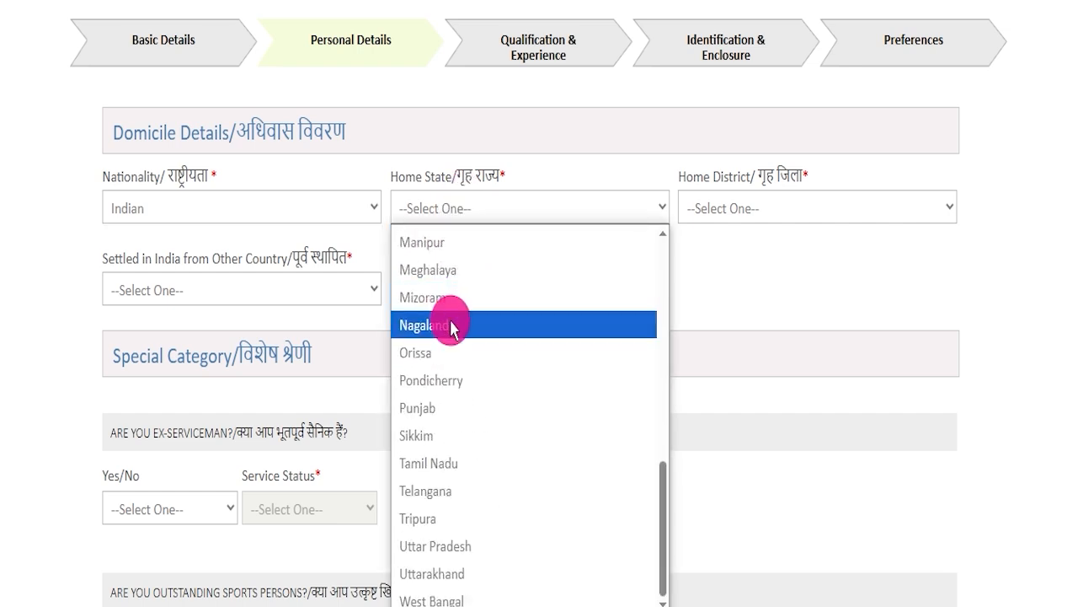
left_click(845, 392)
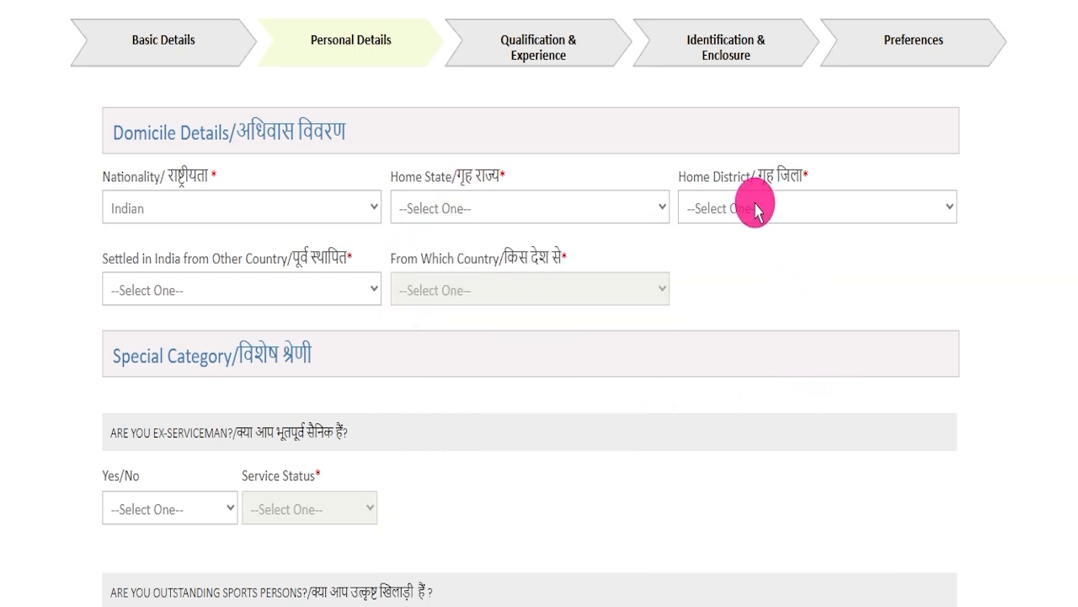
left_click(752, 206)
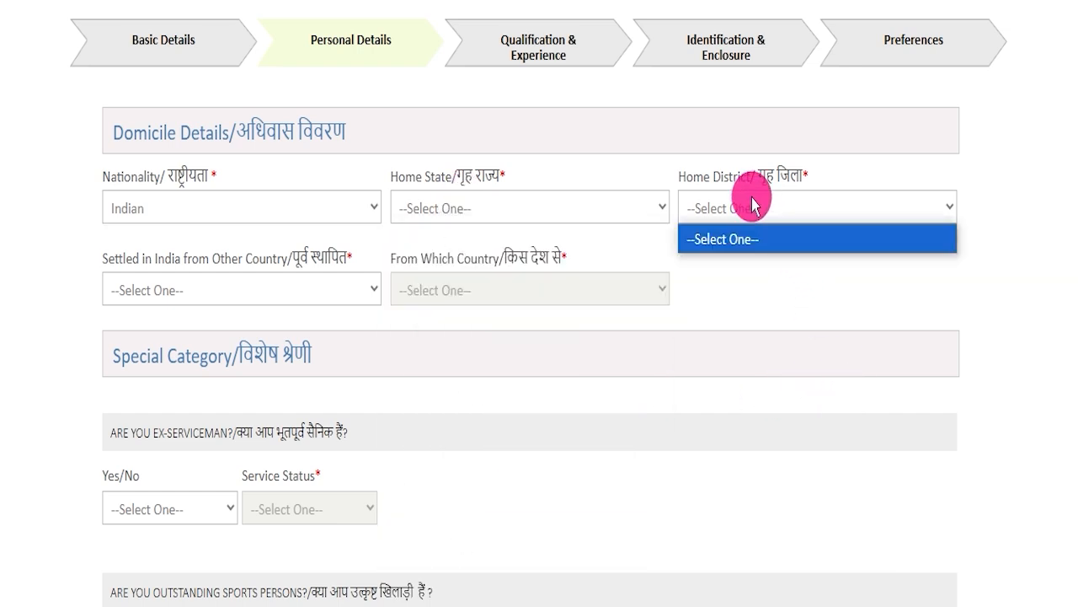
Check the countries offered for applicants settled from abroad, and set Settled in India from Other Country to No.
left_click(205, 288)
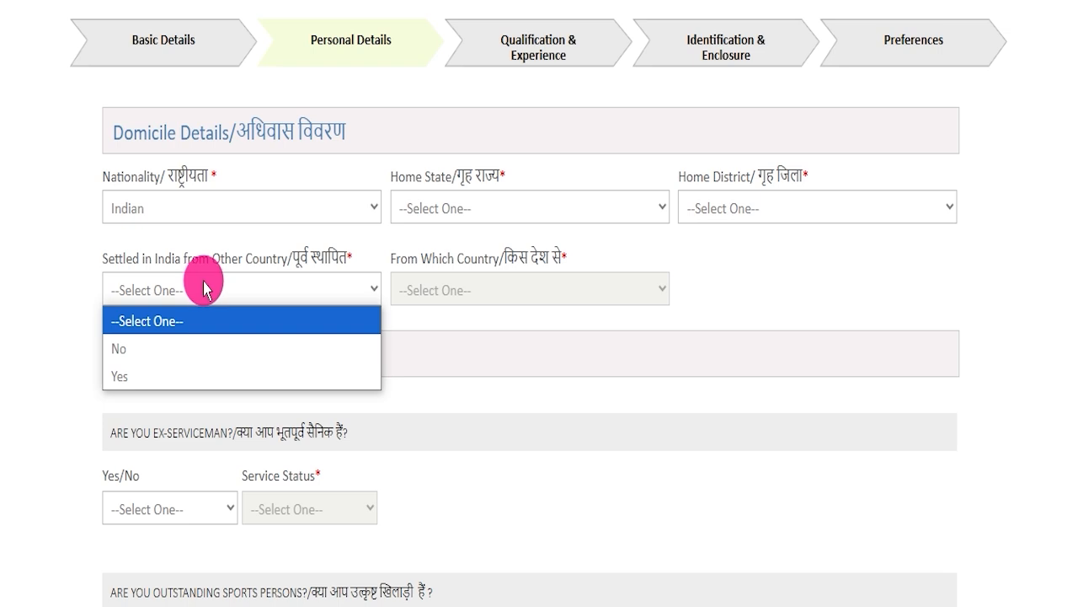
left_click(128, 371)
left_click(434, 290)
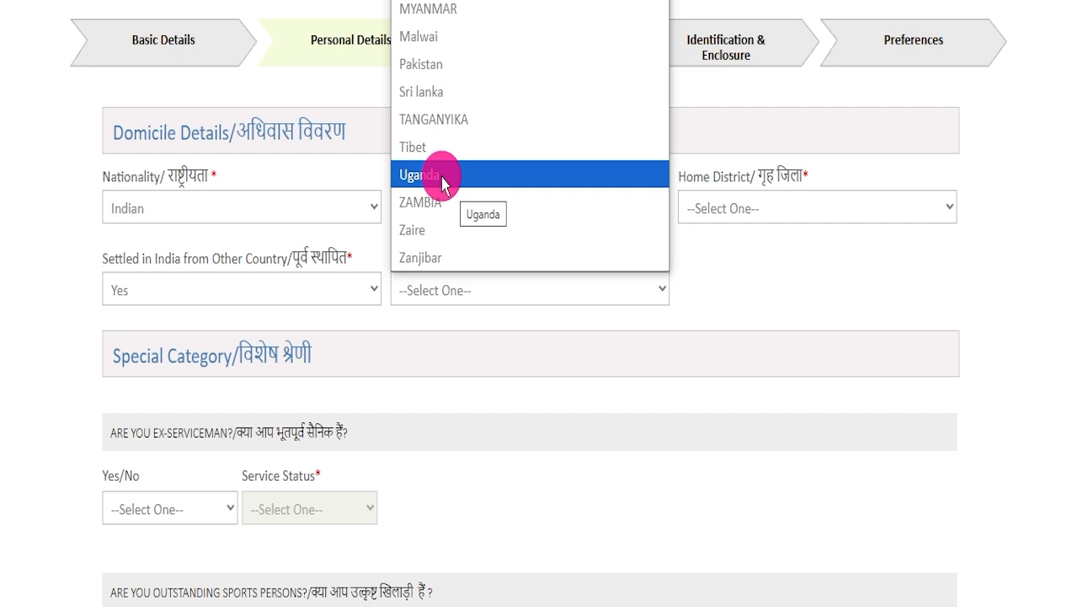
left_click(327, 286)
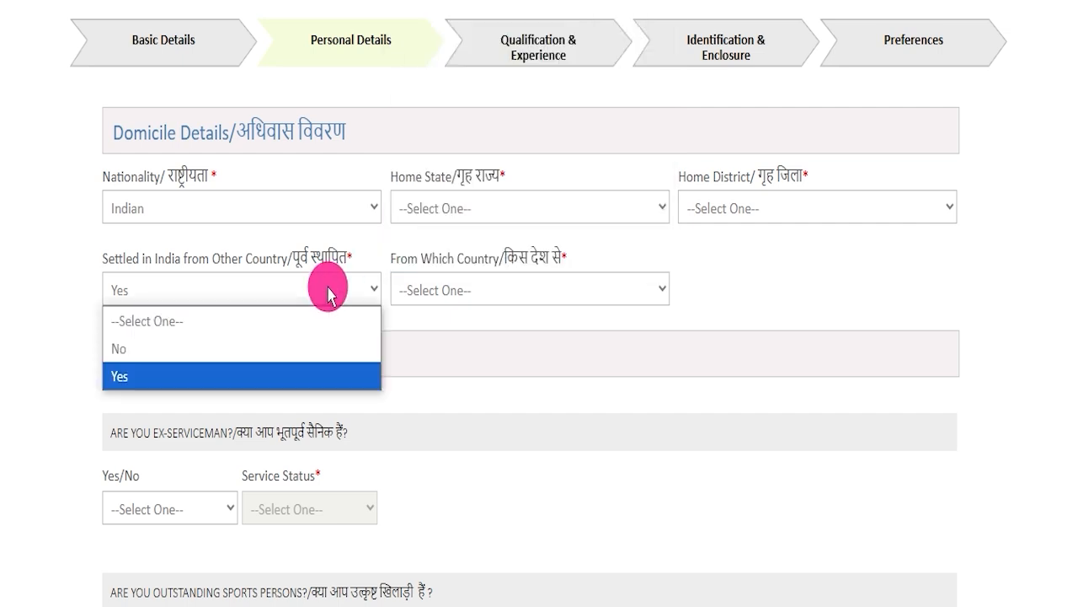
left_click(210, 354)
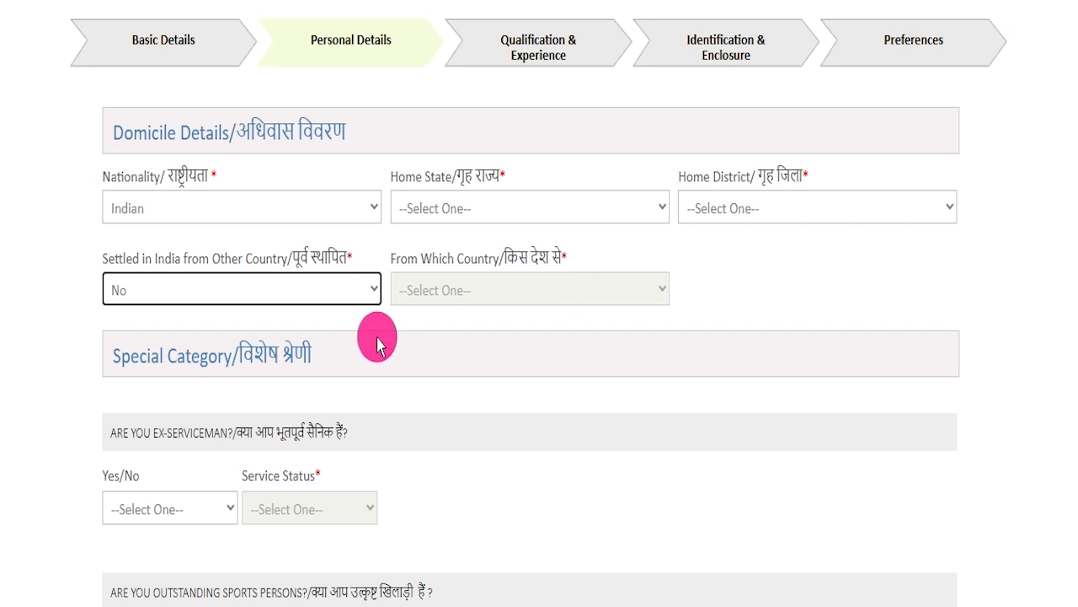
Try answering Yes to the ex-serviceman question with service status Retired, and inspect the PPO No. and Date of Retirement fields.
scroll(377, 341, "down", 4)
left_click_drag(246, 122, 337, 112)
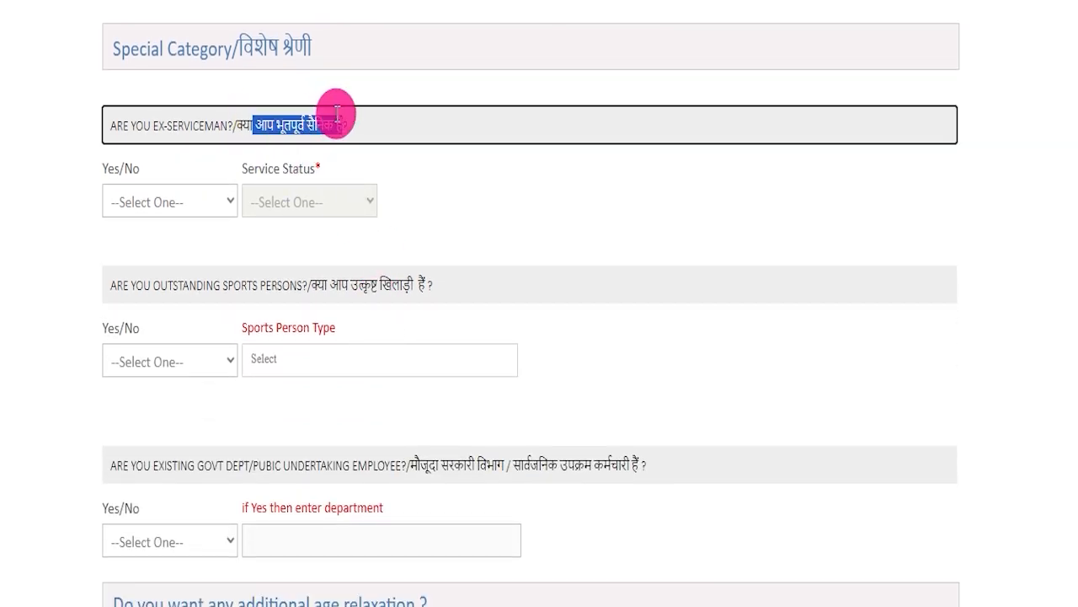
left_click(182, 204)
left_click(303, 204)
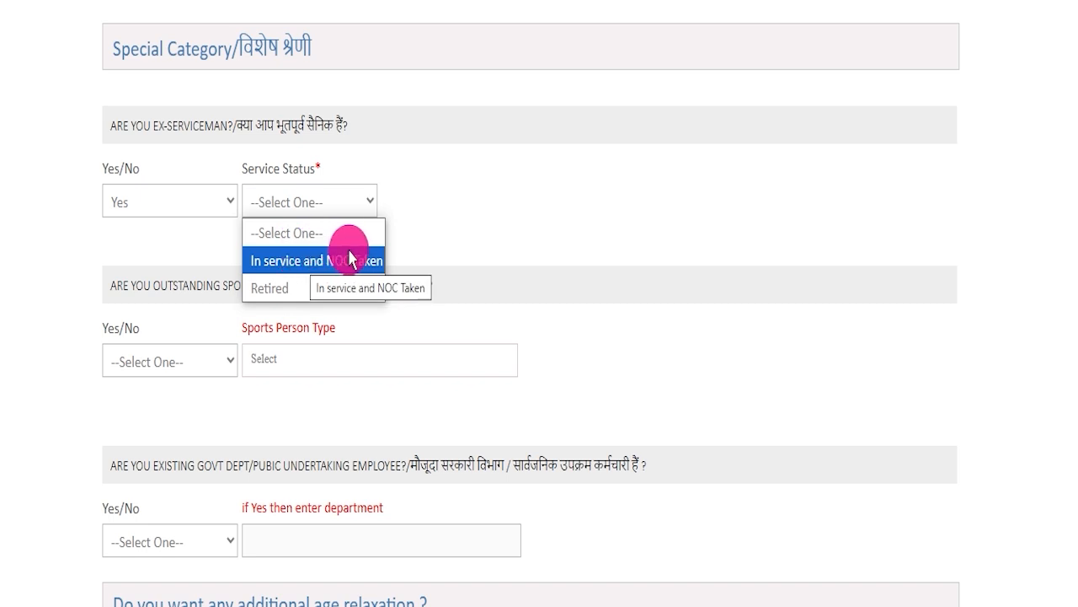
left_click(279, 284)
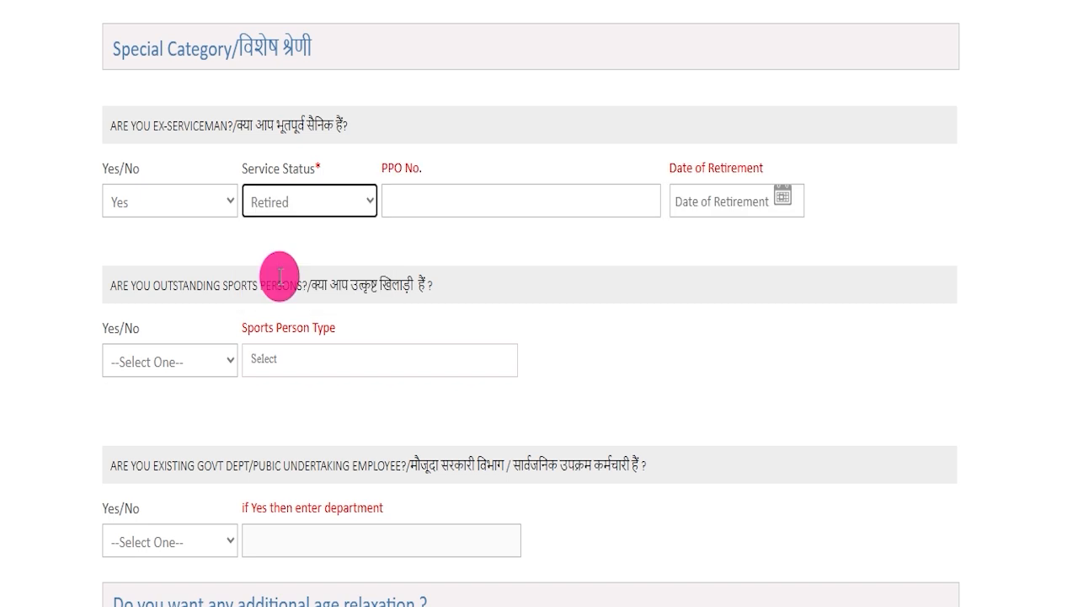
left_click(419, 190)
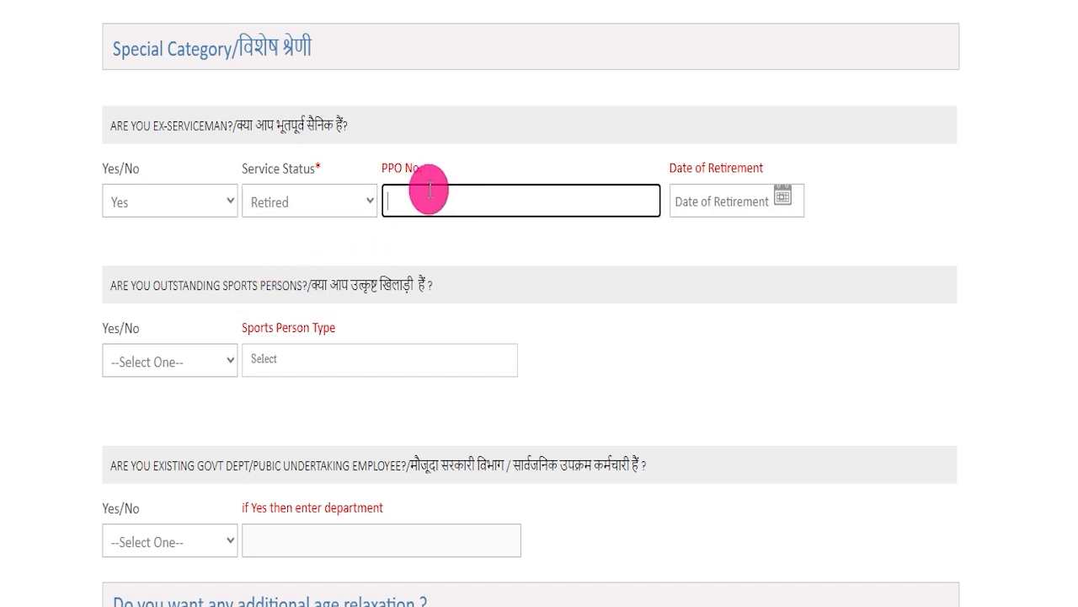
left_click(779, 188)
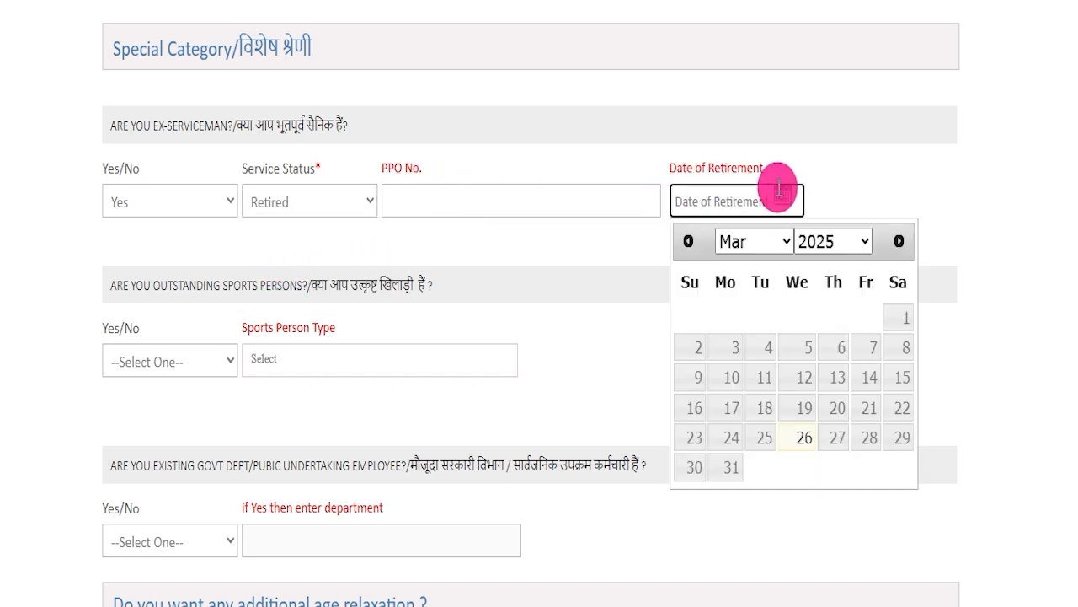
Inspect the NOC fields for the In service and NOC Taken status, and answer No to the ex-serviceman question.
left_click(306, 203)
left_click(308, 261)
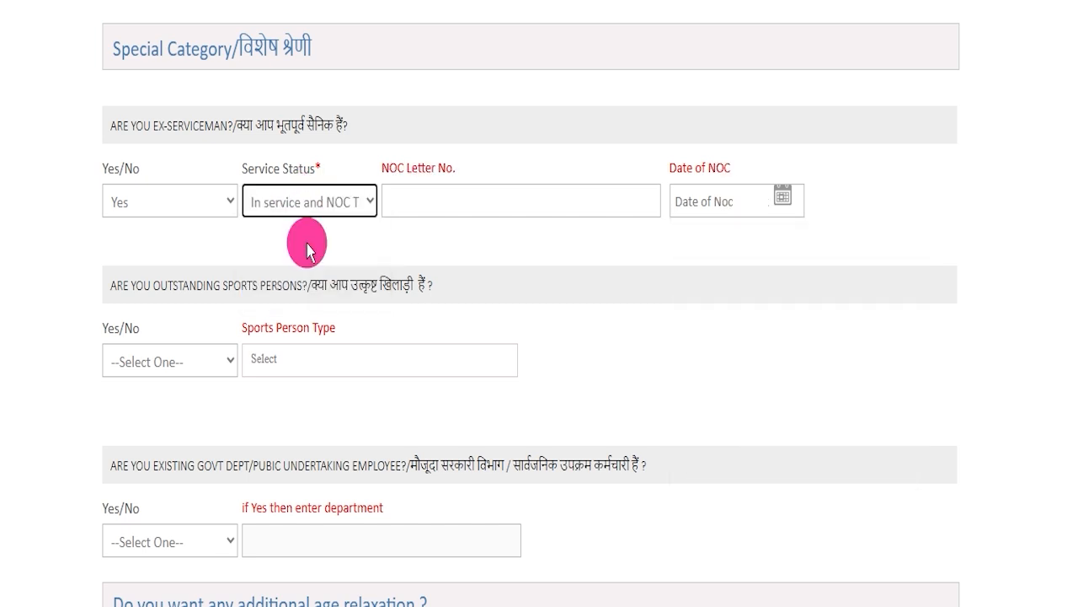
left_click(431, 187)
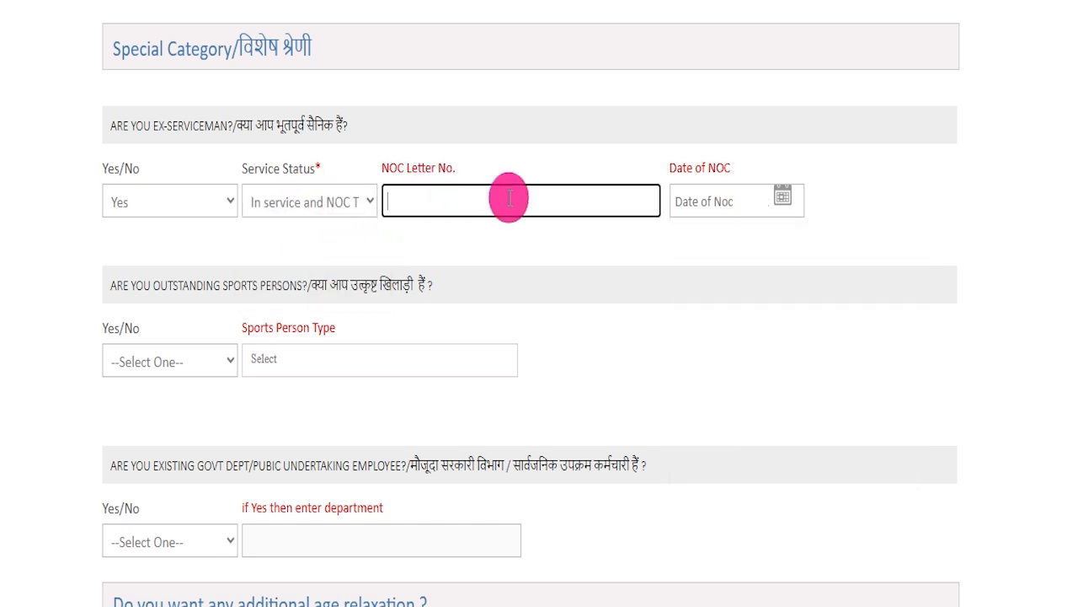
left_click(778, 189)
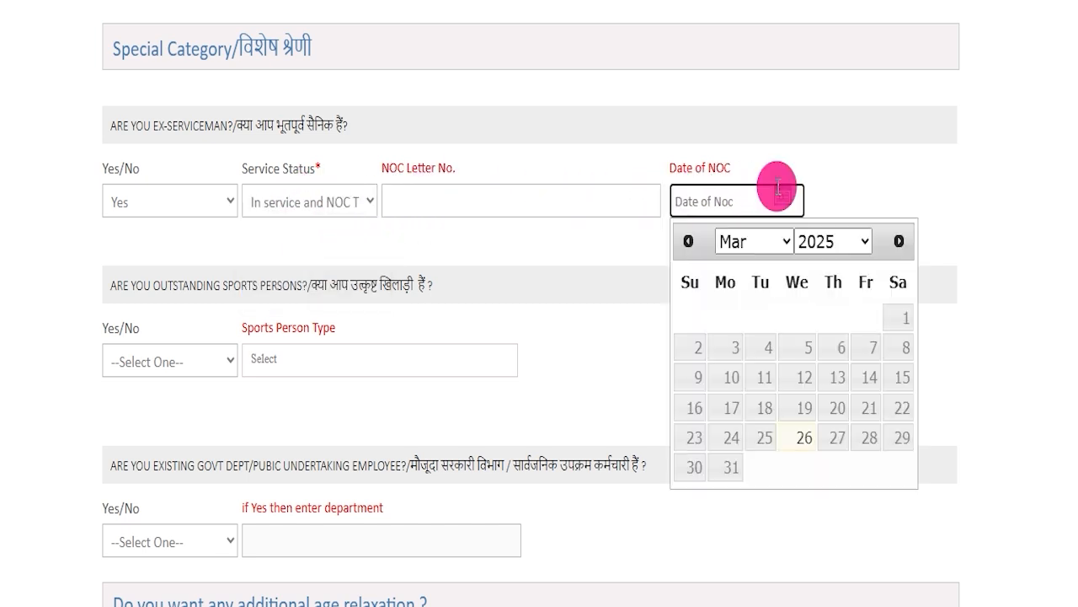
left_click(148, 198)
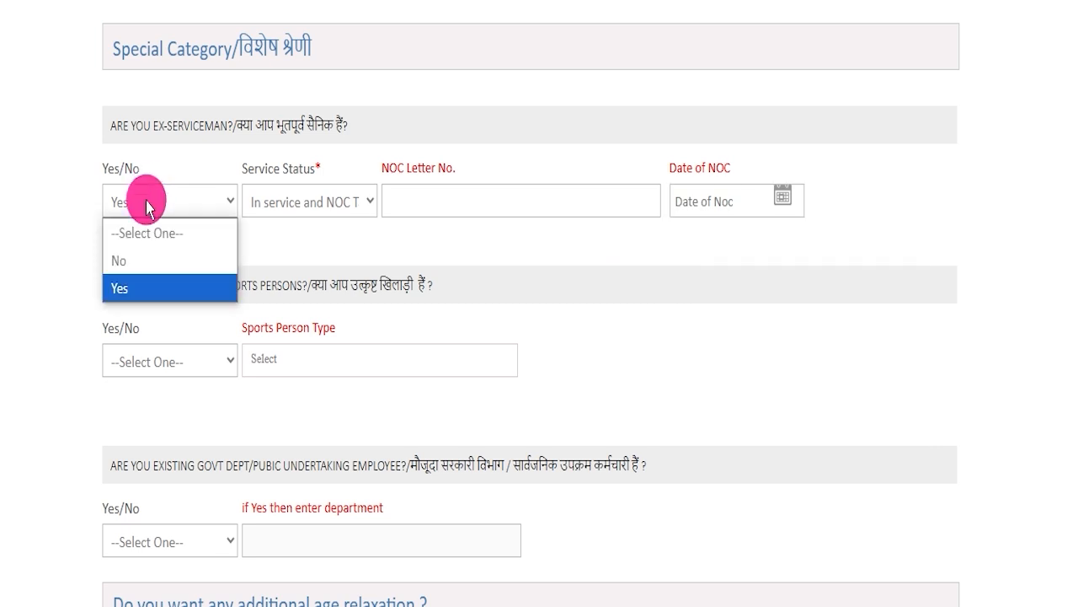
left_click(144, 257)
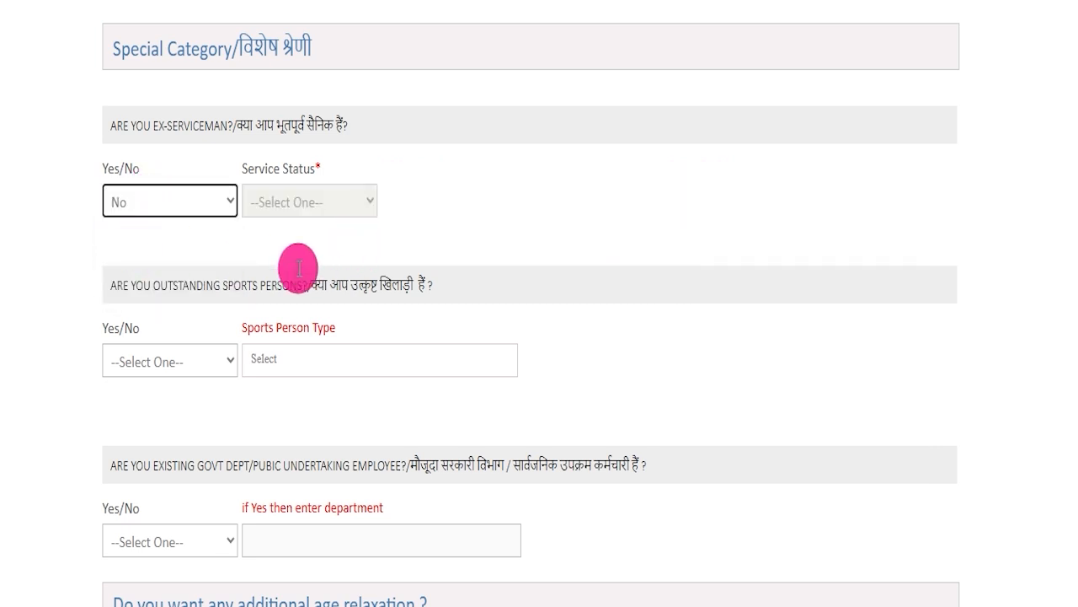
Check the available sports person types, and answer No to the outstanding sports persons question.
left_click_drag(135, 285, 295, 283)
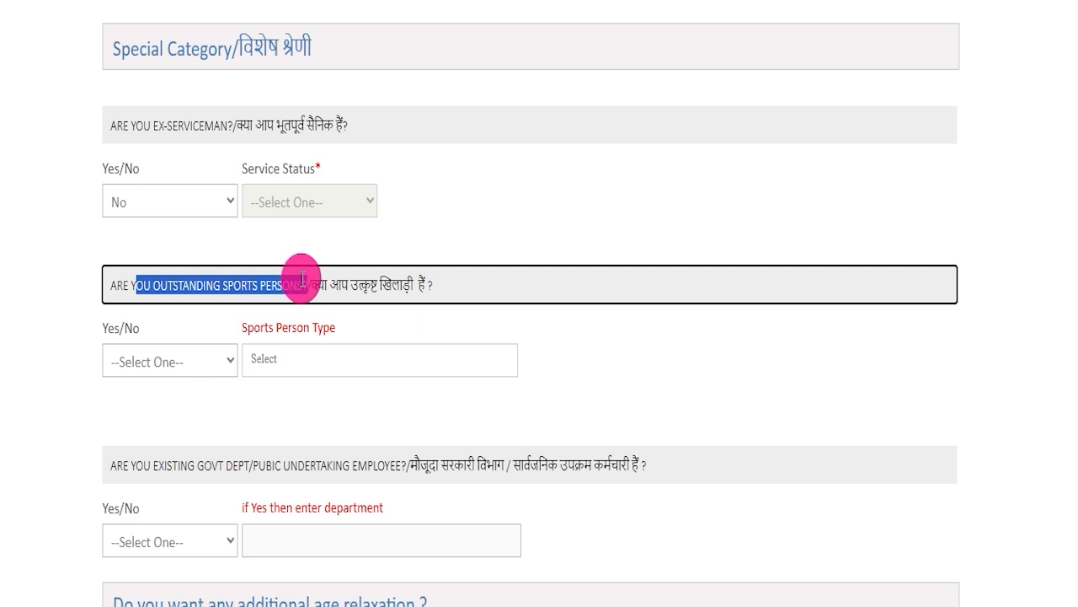
scroll(302, 281, "down", 2)
left_click(144, 167)
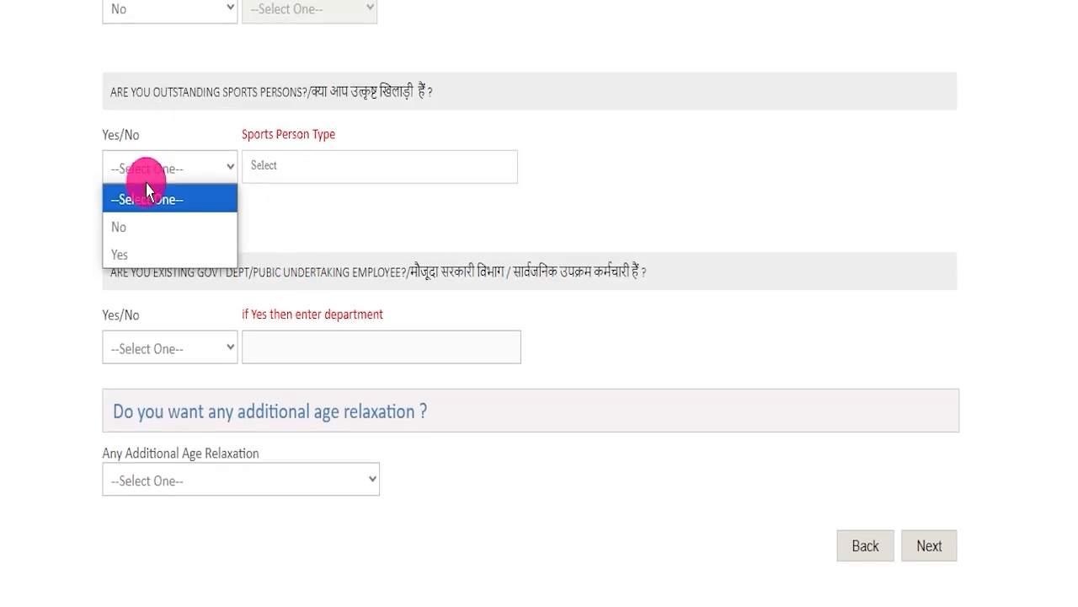
left_click(139, 252)
left_click(364, 166)
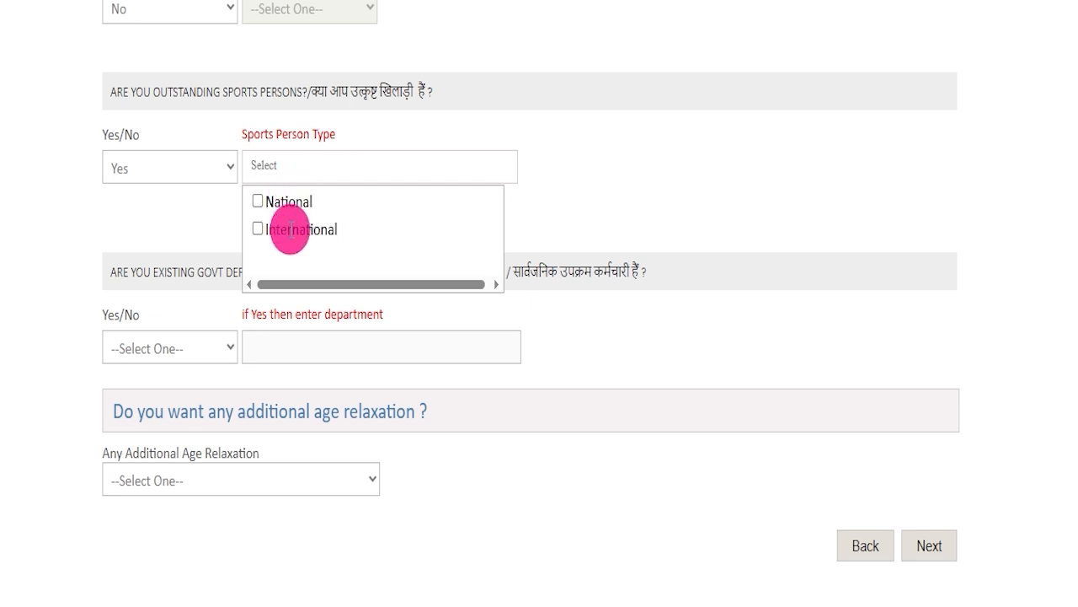
left_click(154, 165)
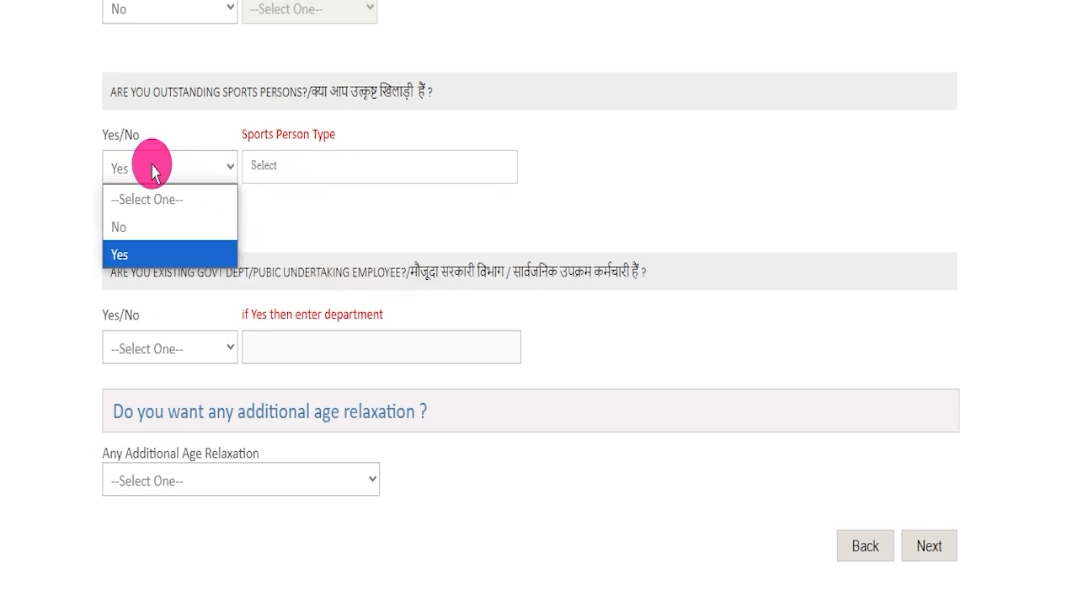
left_click(144, 219)
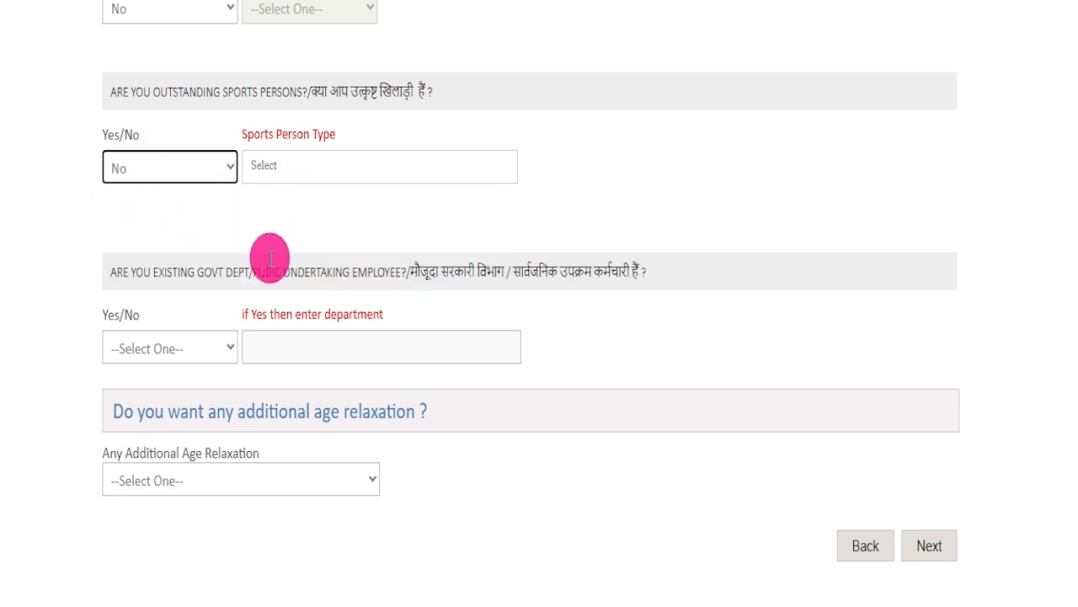
Check the department field for existing government employees, and answer No to the government department or public undertaking employee question.
left_click_drag(435, 258, 632, 252)
left_click(173, 347)
left_click(160, 432)
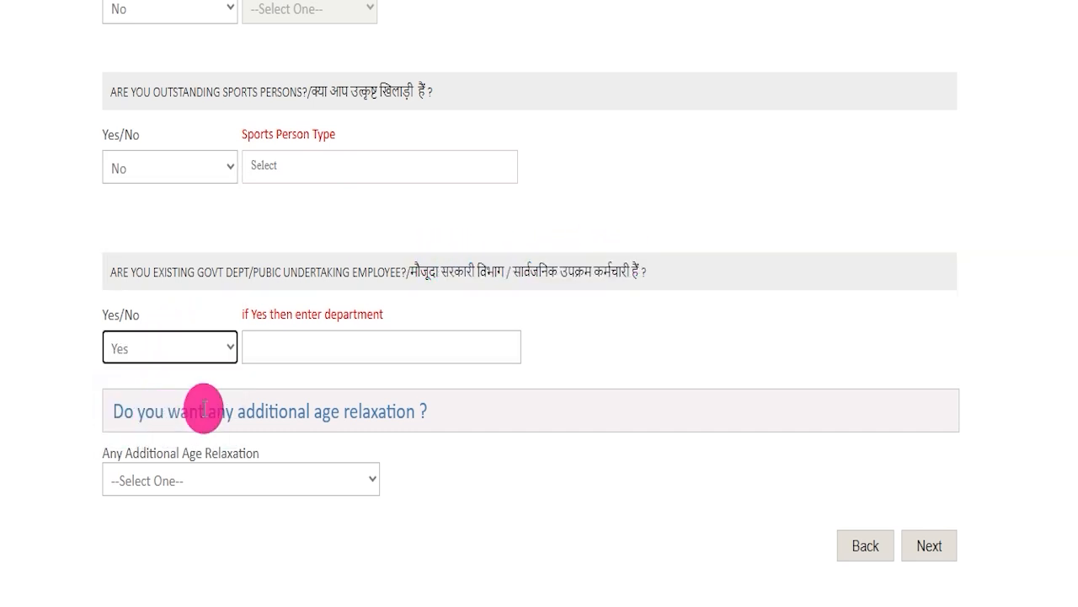
left_click(318, 337)
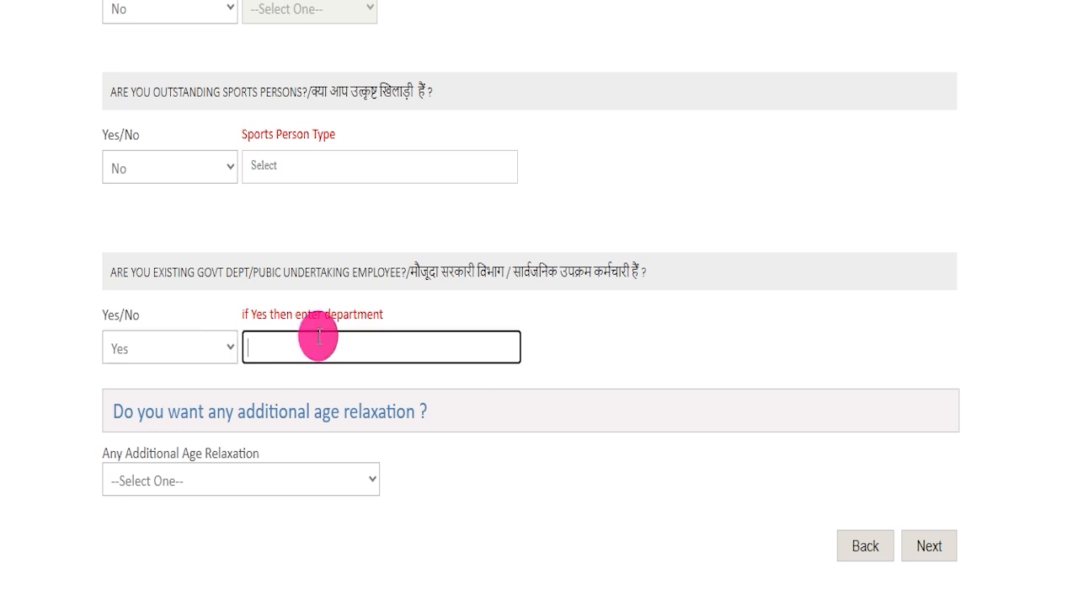
left_click(160, 345)
left_click(131, 404)
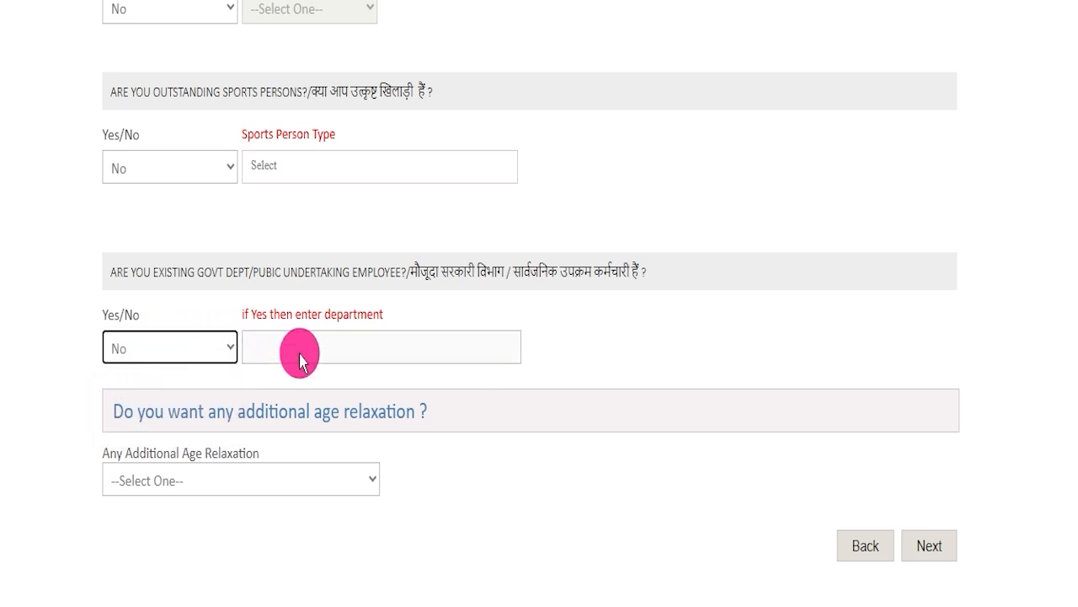
left_click(308, 348)
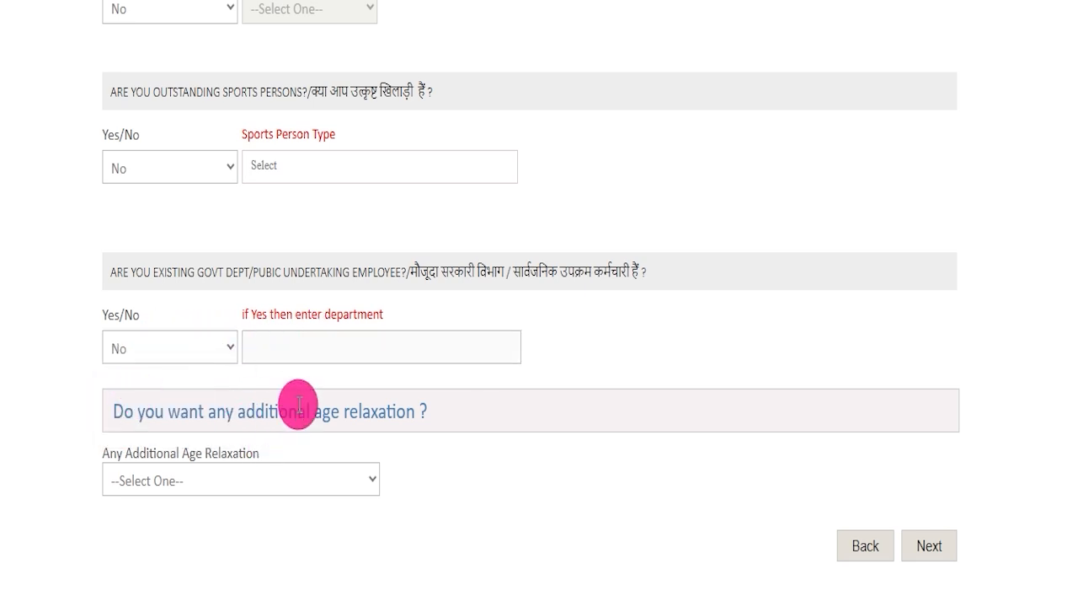
Set Any Additional Age Relaxation to NOT APPLICABLE and continue to Qualification & Experience.
left_click(237, 477)
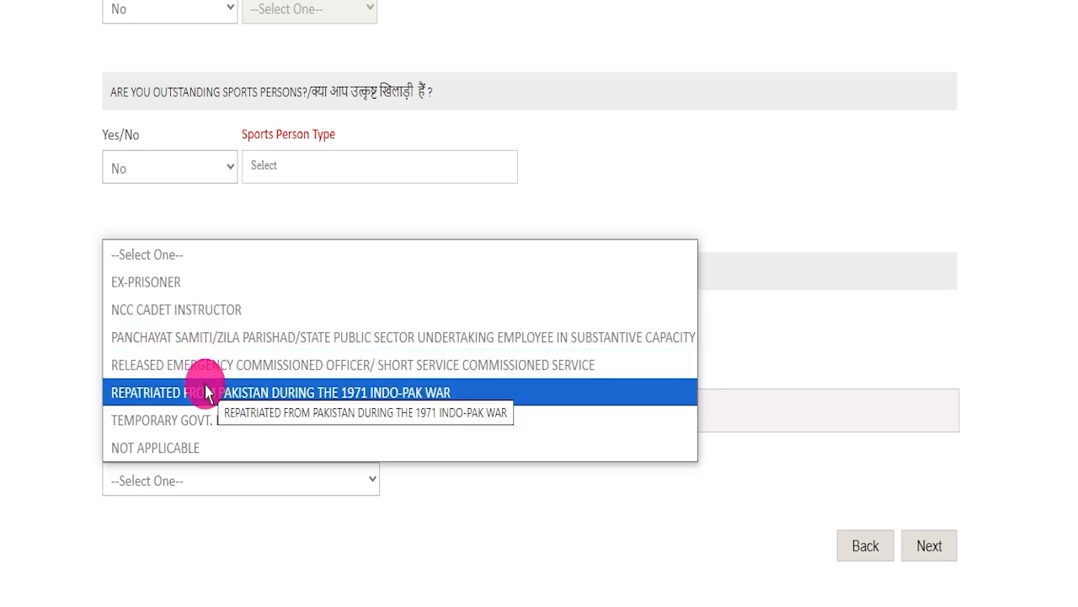
left_click(175, 440)
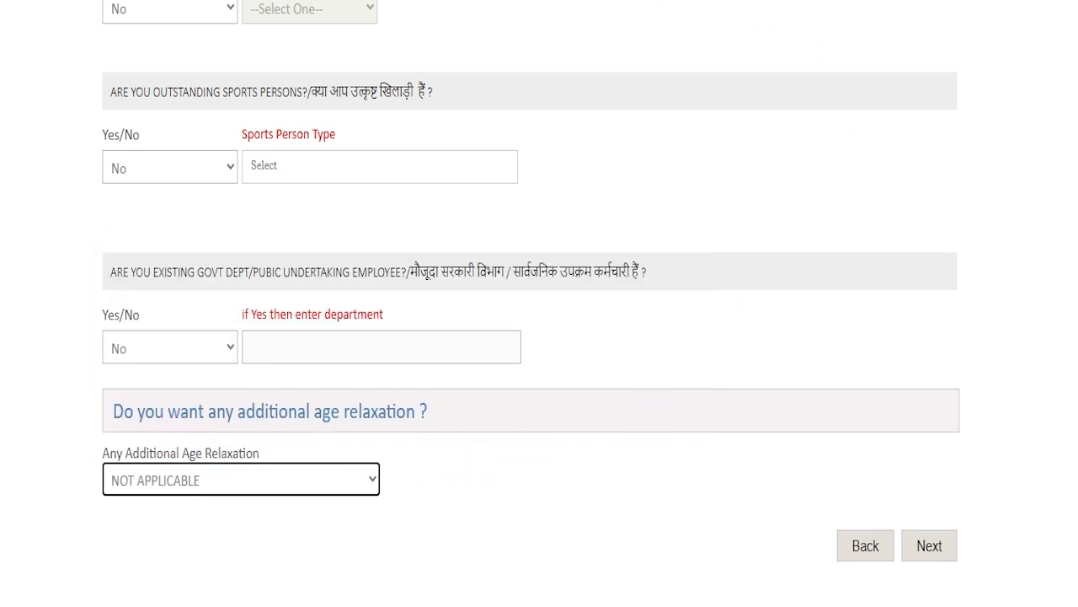
mouse_move(1035, 352)
left_mouse_down()
mouse_move(970, 440)
mouse_move(934, 516)
left_mouse_up()
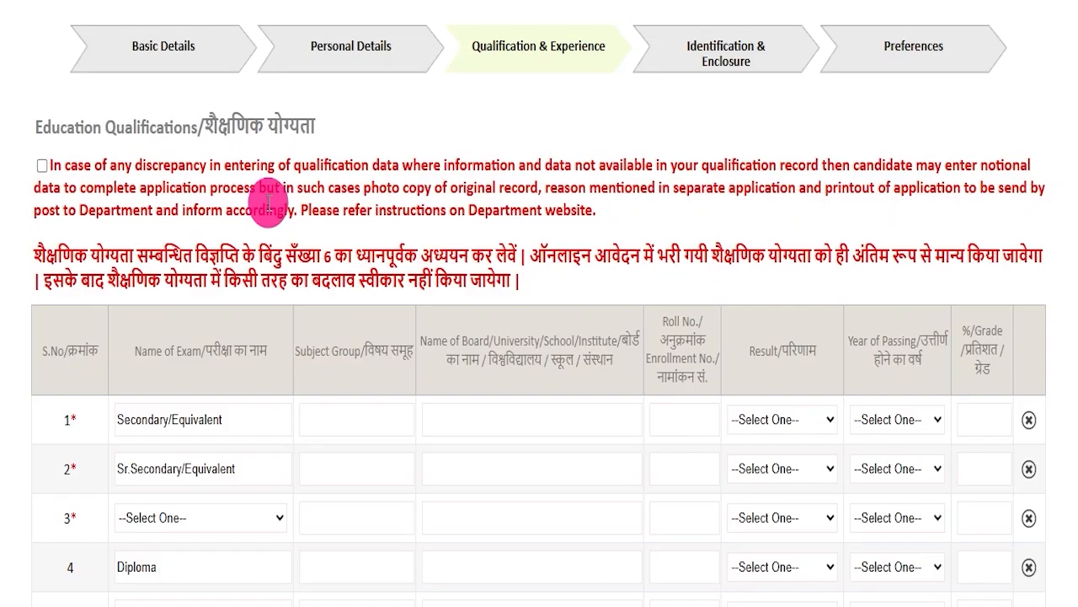
Accept the qualification data discrepancy declaration and review the Educational Qualification requirements on the recruitment information page.
left_click(39, 166)
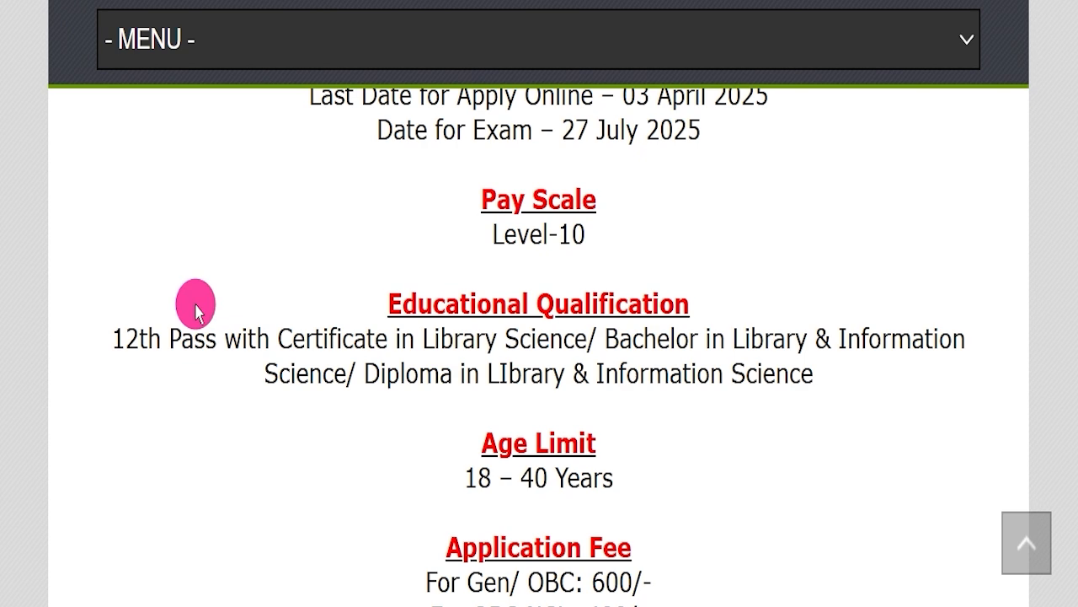
left_click_drag(139, 335, 757, 373)
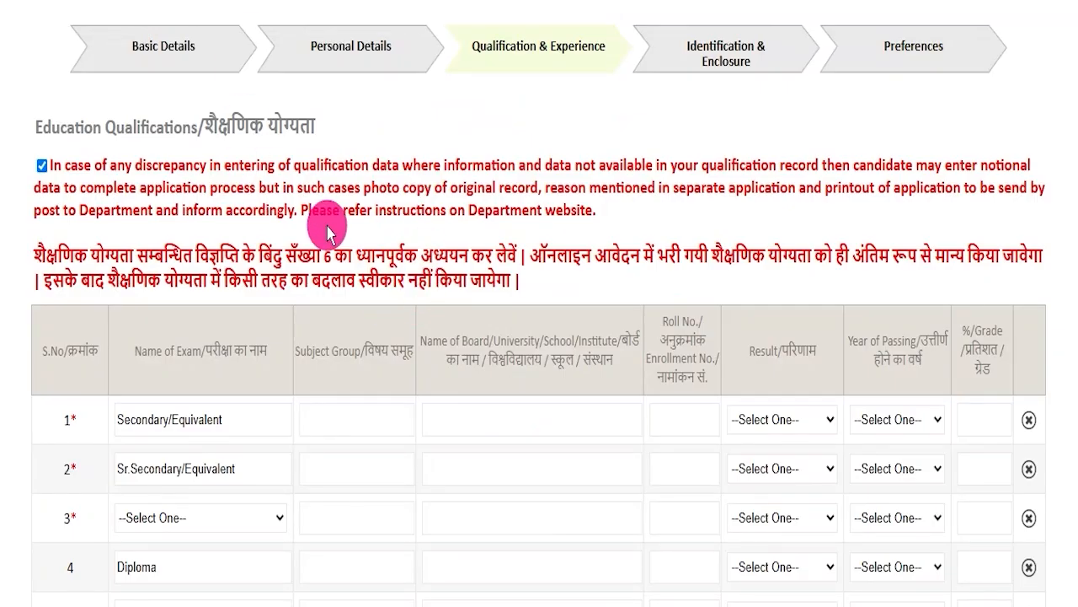
Enter ART as the subject group and CBSE as the board for the Secondary/Equivalent exam, leaving the roll number blank.
scroll(294, 399, "down", 2)
left_click_drag(159, 223, 344, 219)
left_click(344, 219)
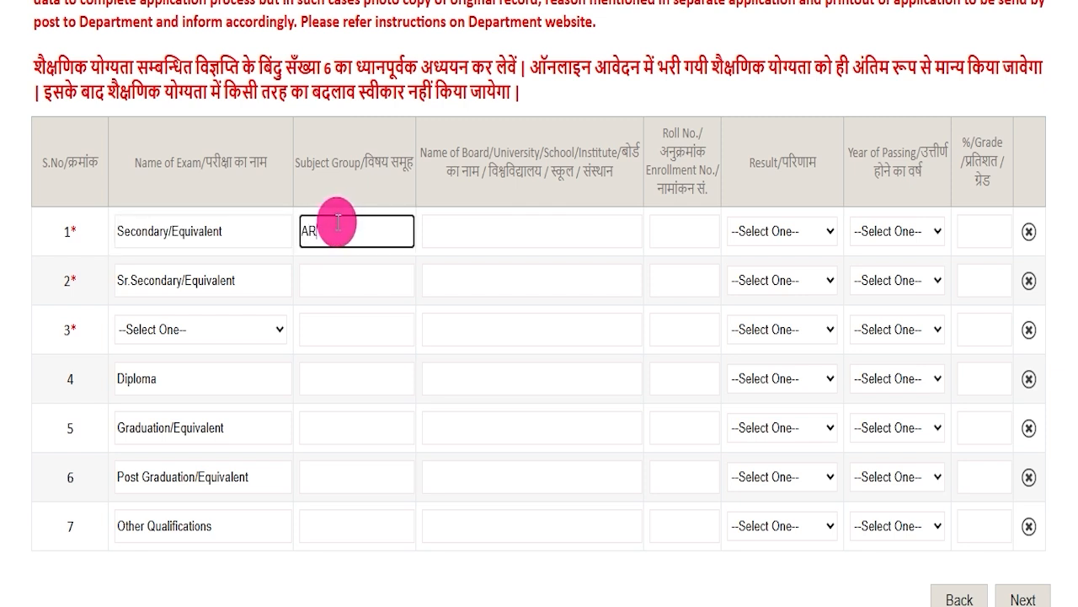
left_click(487, 226)
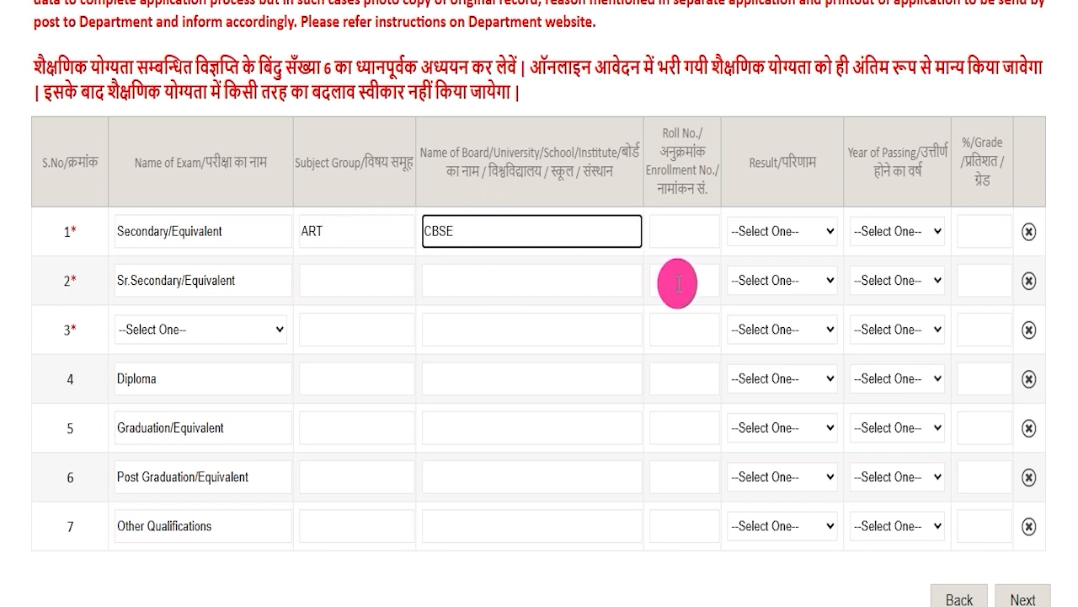
left_click(675, 226)
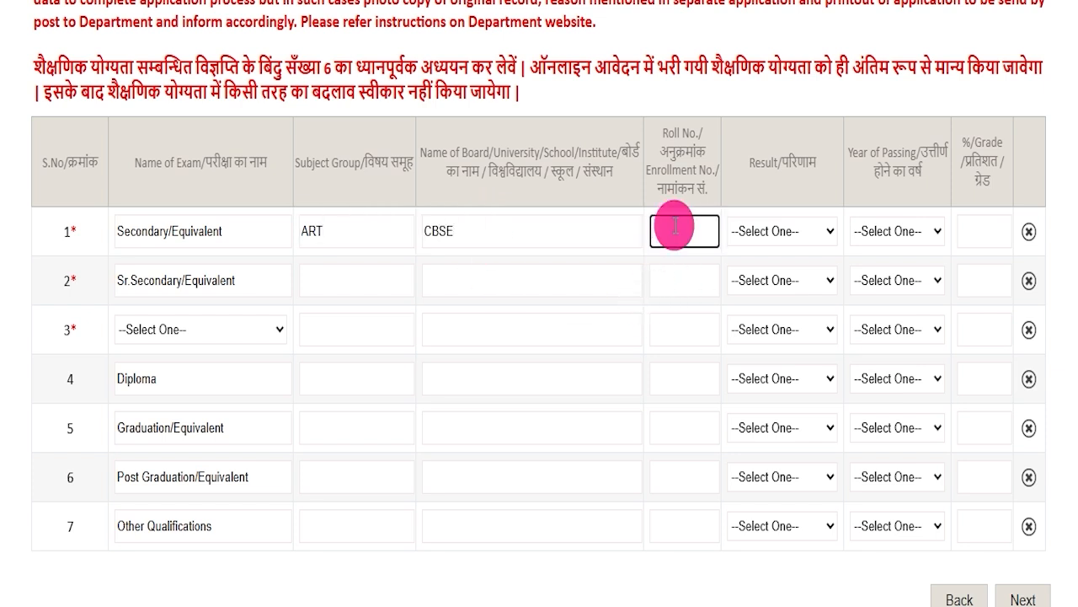
For the Secondary/Equivalent exam, set the result to Percentage, the year of passing to 2017 and the percentage to 80.00.
left_click(777, 230)
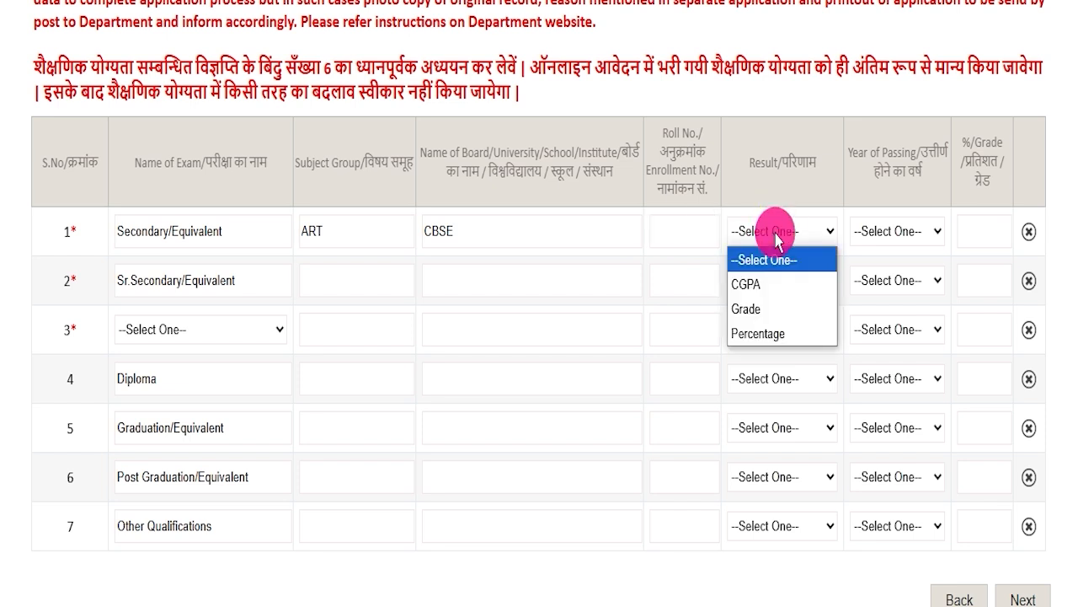
left_click(757, 331)
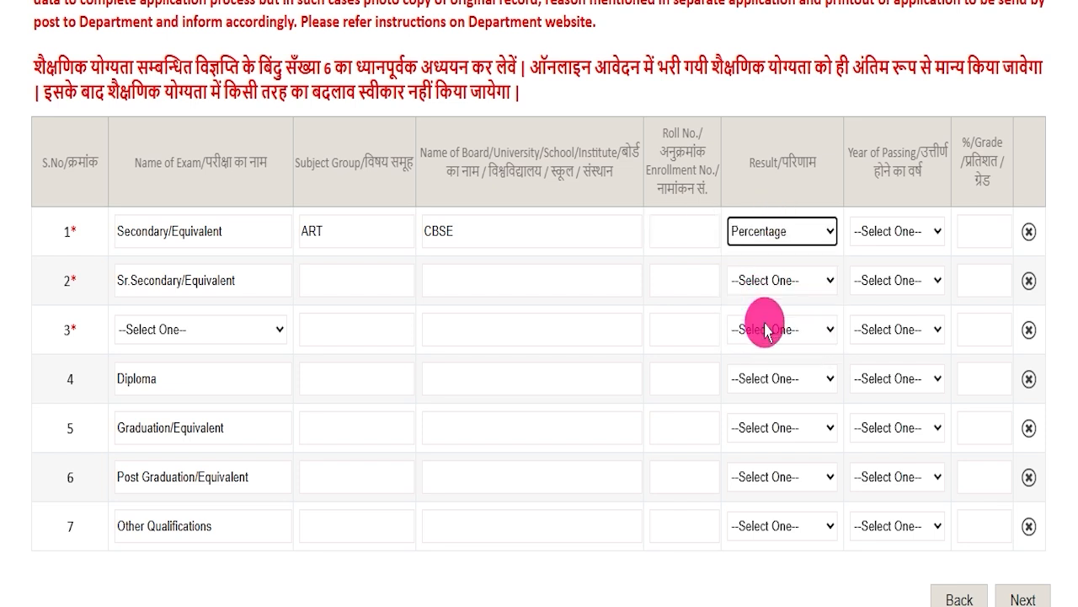
left_click(888, 236)
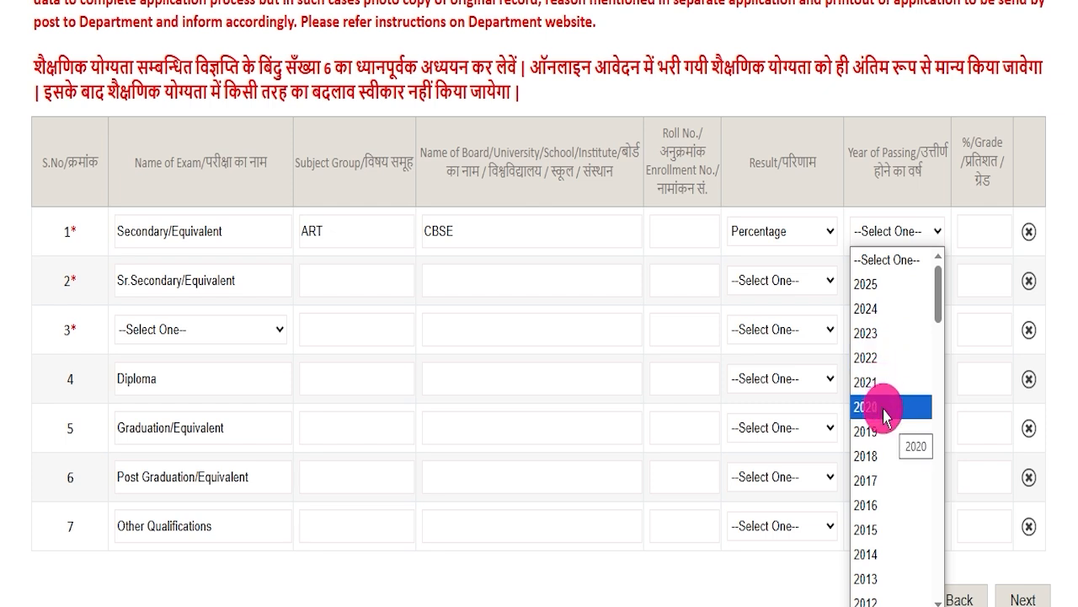
left_click(878, 476)
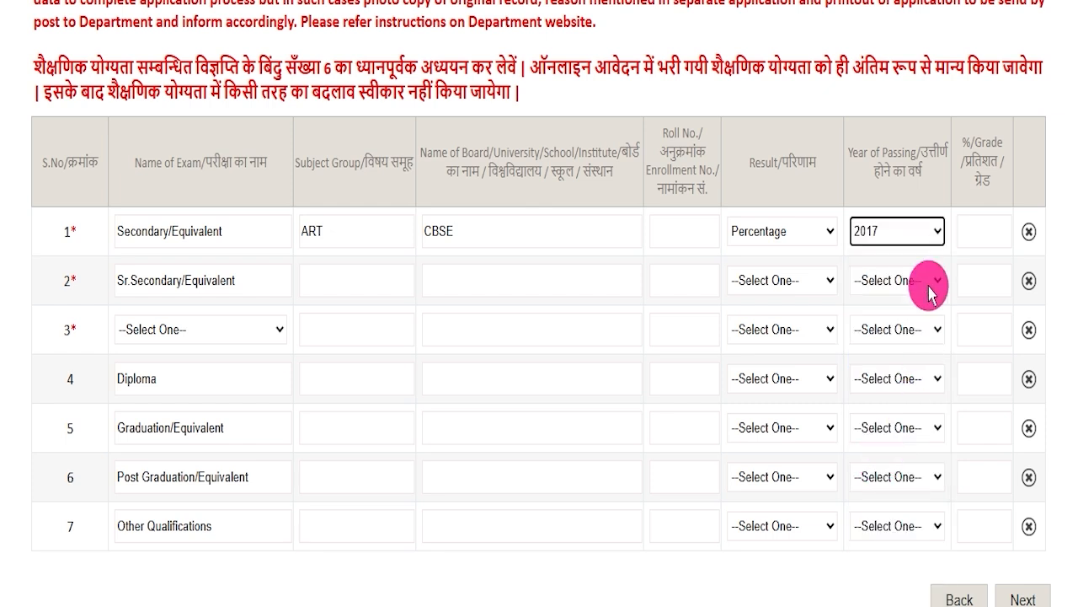
left_click(971, 230)
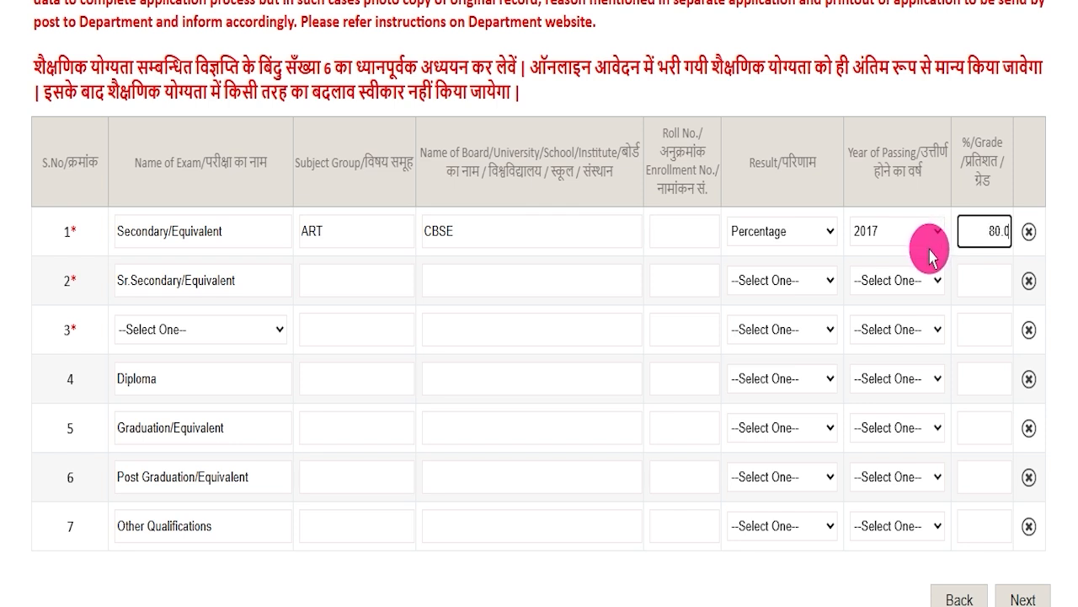
Choose Bachelor in Library and information science as the third qualification and check its subject, board and roll number fields.
left_click(169, 270)
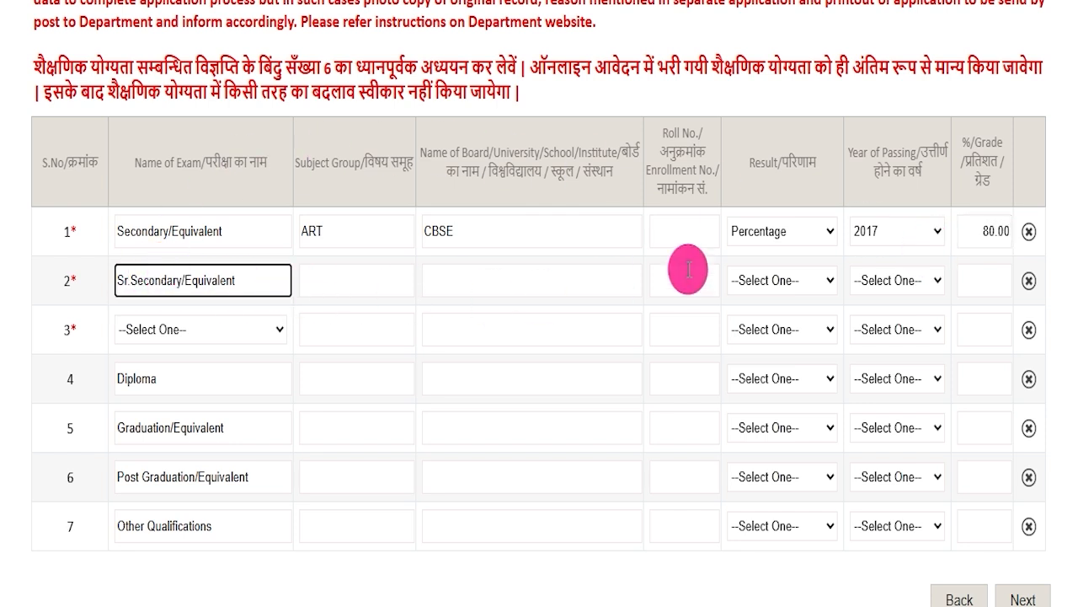
left_click(183, 329)
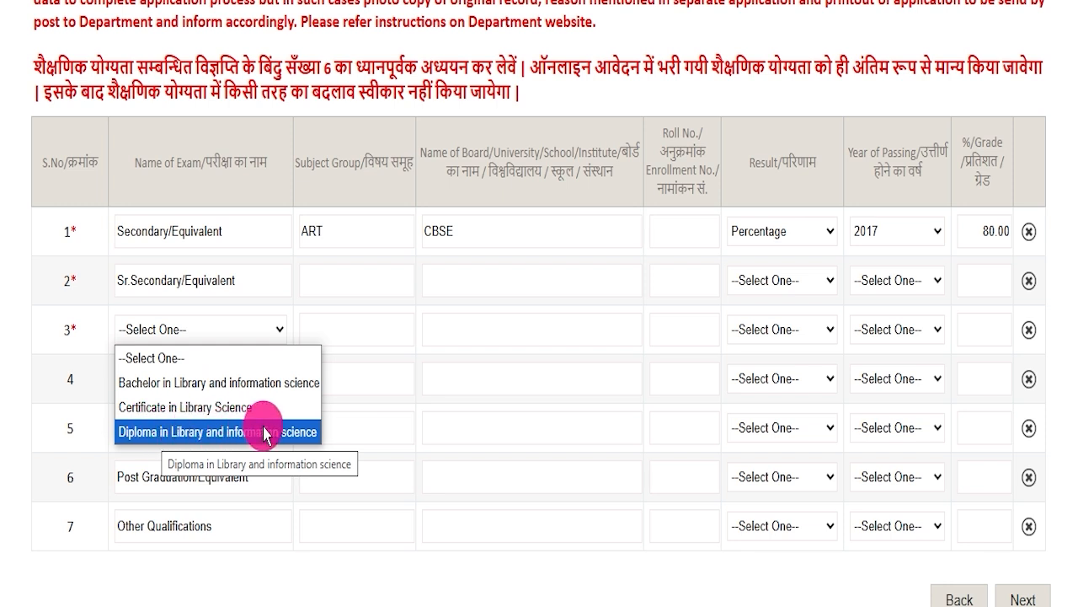
left_click(226, 382)
left_click(320, 318)
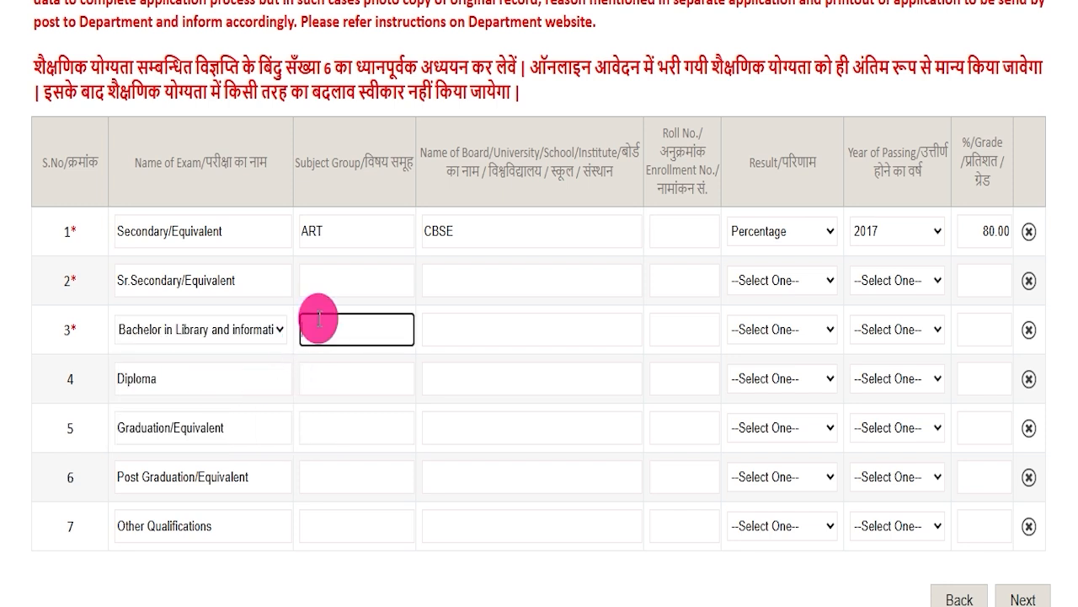
left_click(448, 311)
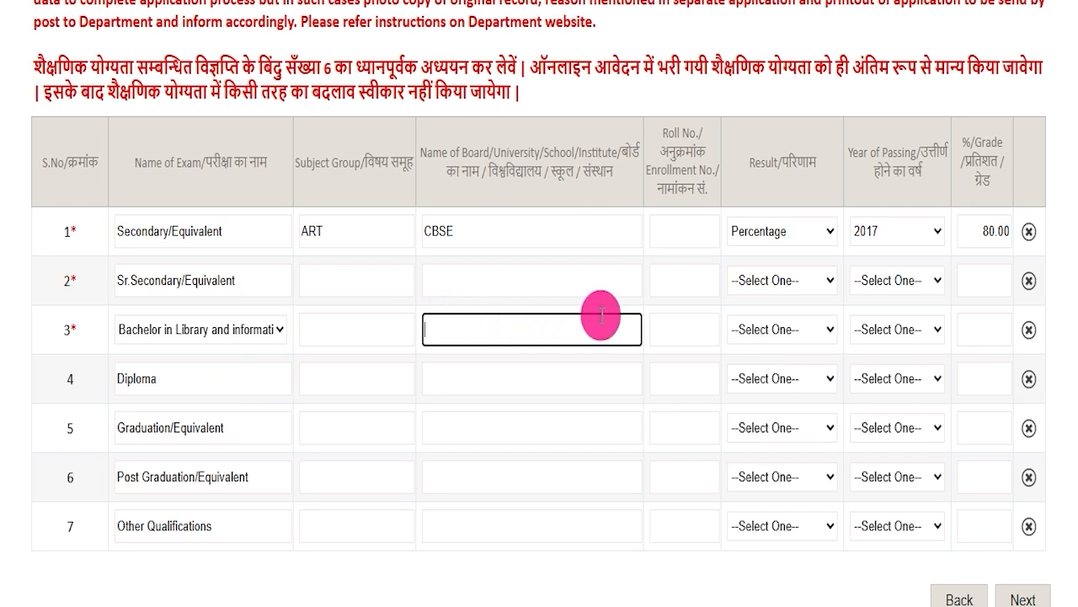
left_click(667, 316)
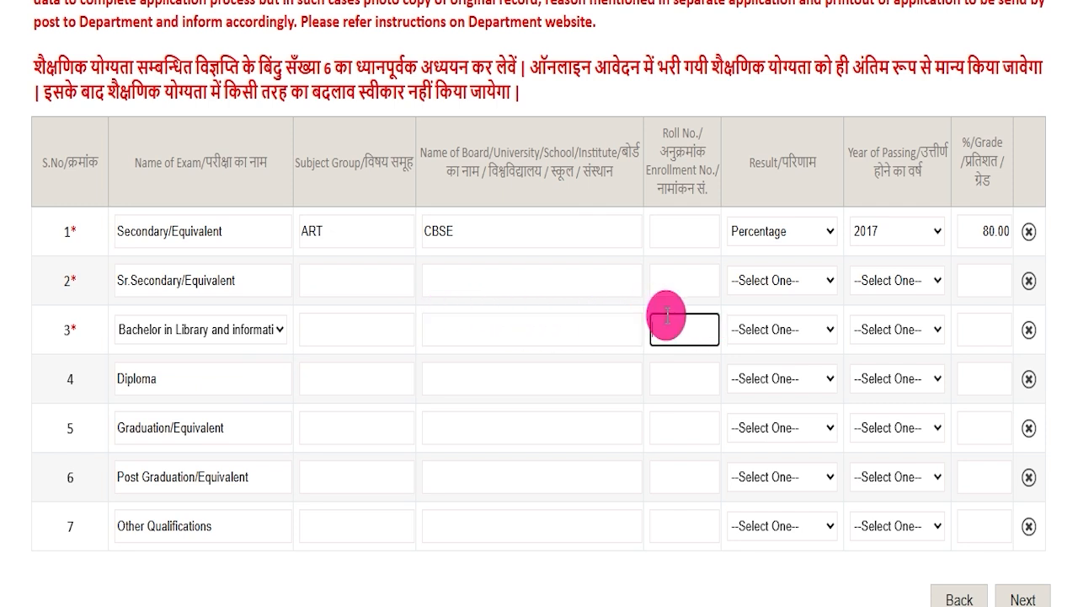
Set the library science qualification's result to Percentage and check its year of passing and percentage fields.
left_click(768, 321)
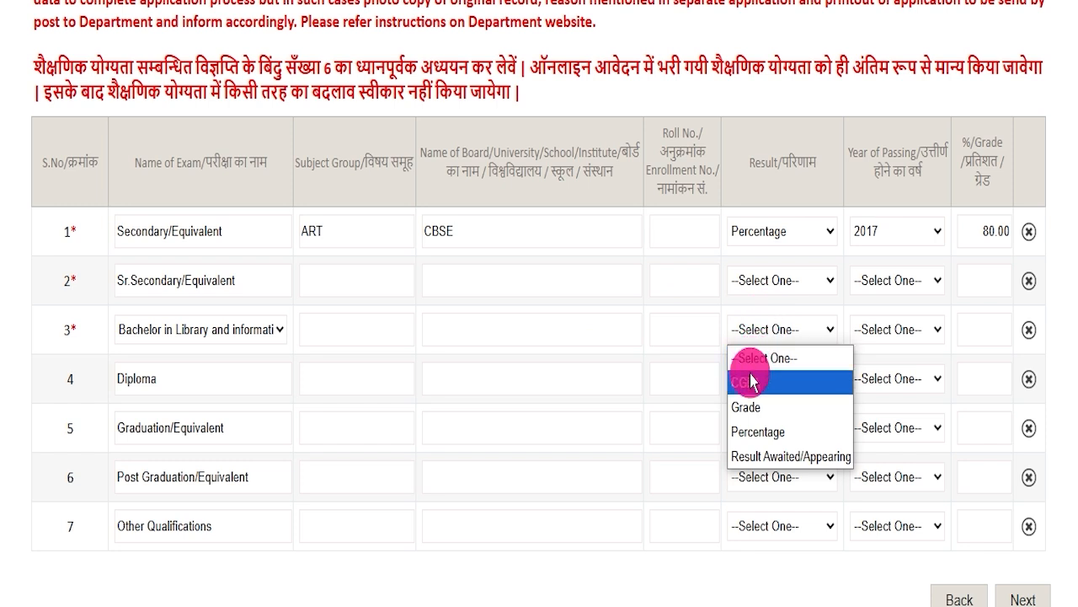
left_click(783, 431)
left_click(892, 331)
left_click(895, 334)
left_click(974, 317)
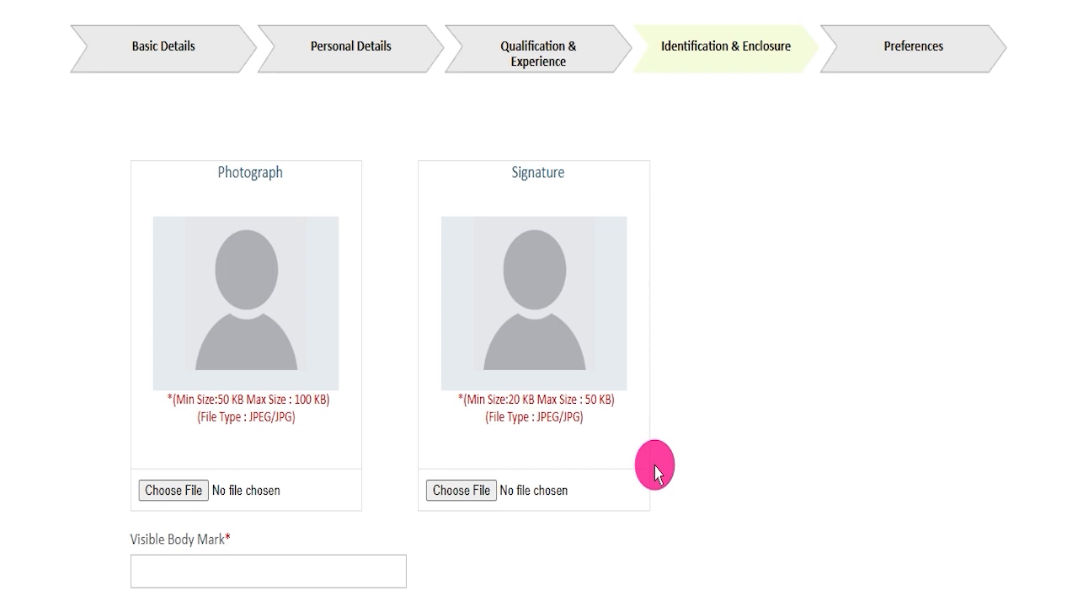
Check the minimum and maximum file sizes and accepted file types for the photograph and signature uploads.
left_click_drag(216, 396, 330, 393)
left_click(511, 392)
left_click_drag(511, 392, 604, 390)
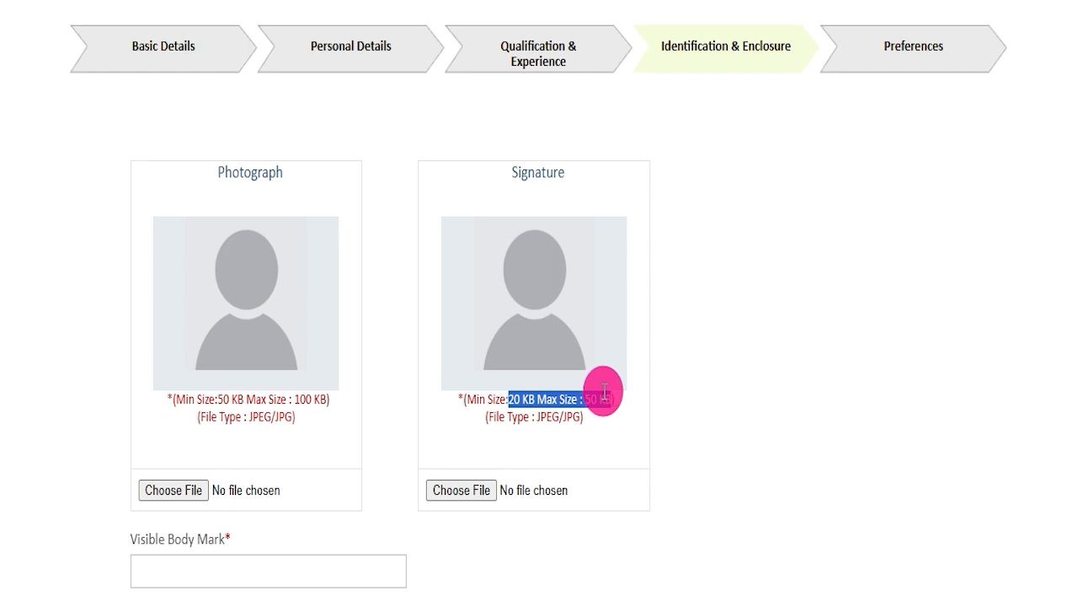
left_click(251, 407)
left_click_drag(252, 415, 293, 416)
left_click_drag(497, 414, 551, 415)
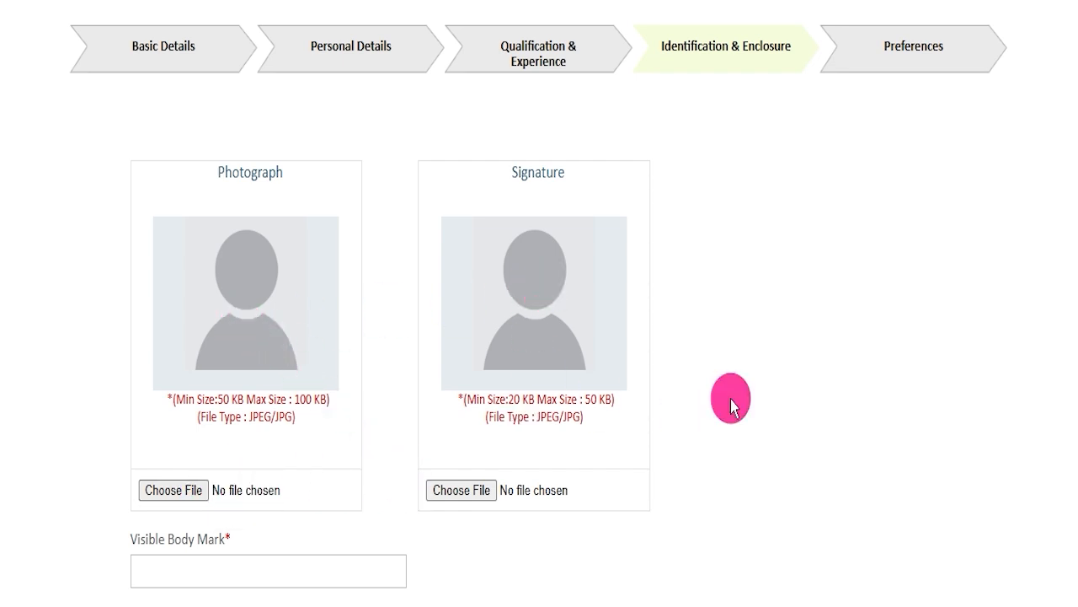
Enter NECK as the visible body mark and continue to Preferences.
scroll(728, 402, "down", 1)
left_click(238, 503)
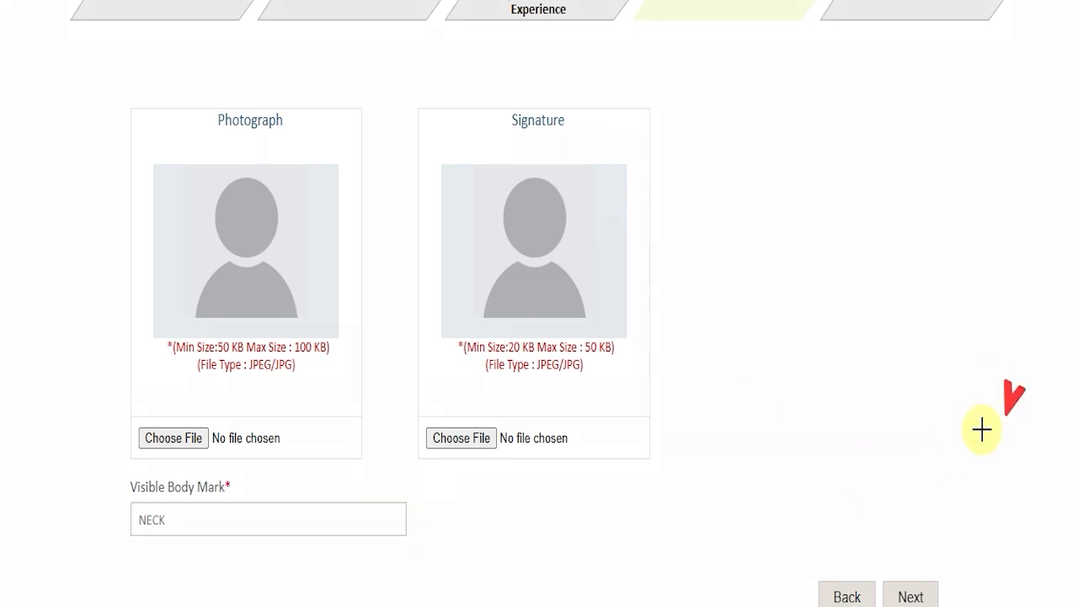
left_click(914, 590)
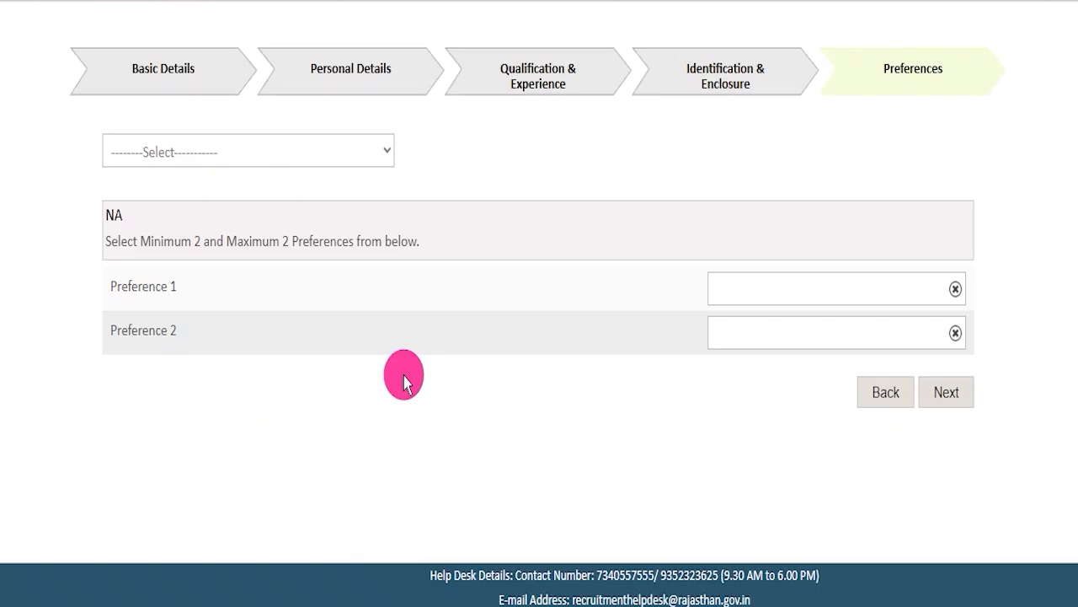
Set Preference 1 to SANSKRIT EDUCATION DEPARTMENT and Preference 2 to SECONDARY EDUCATION DEPARTMENT.
left_click(292, 159)
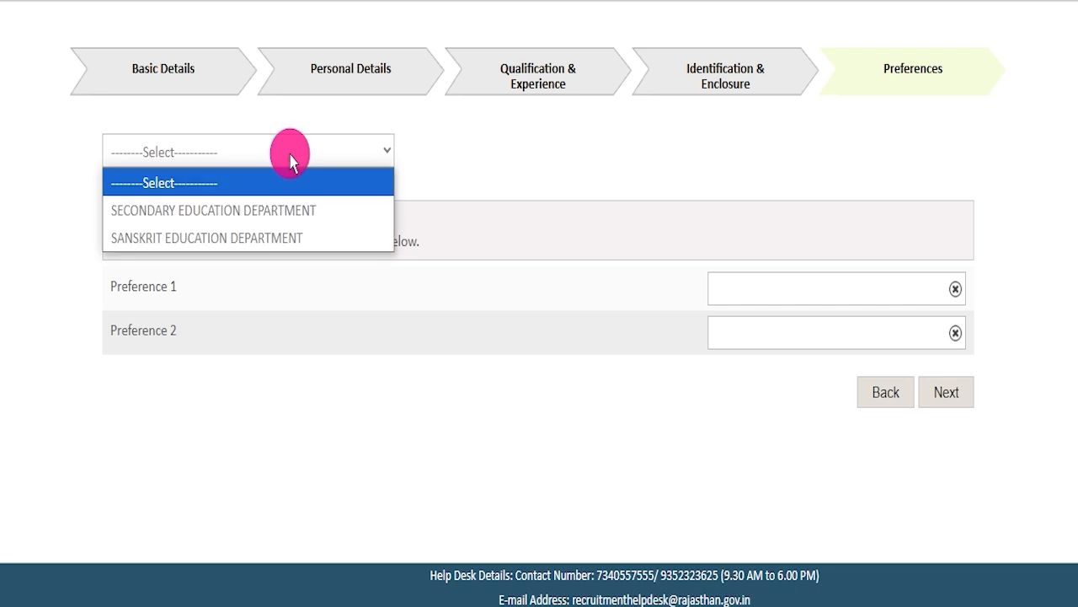
left_click(272, 236)
left_click(253, 157)
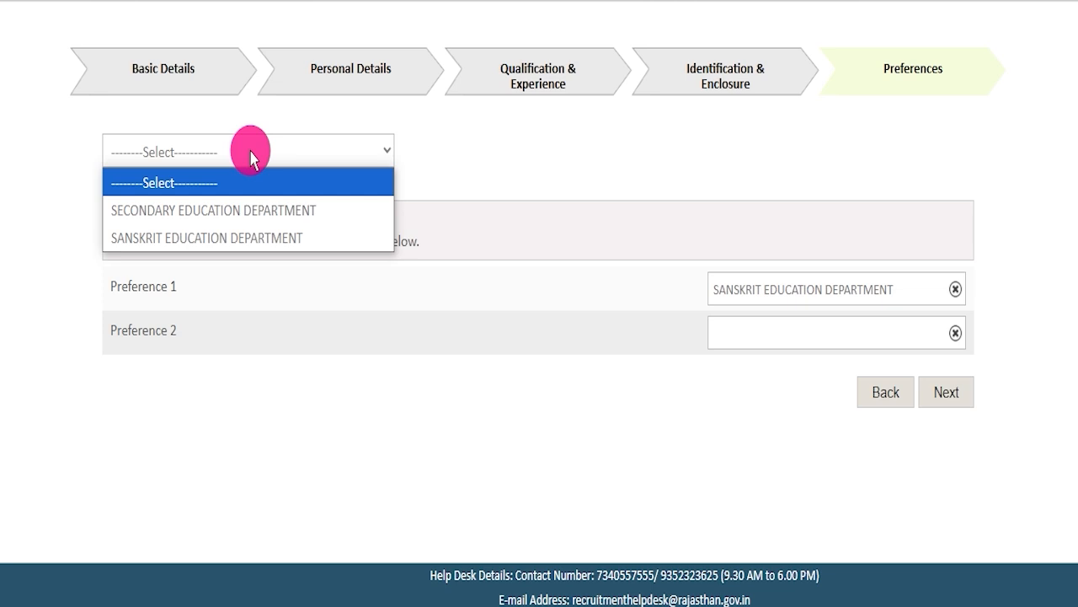
left_click(251, 204)
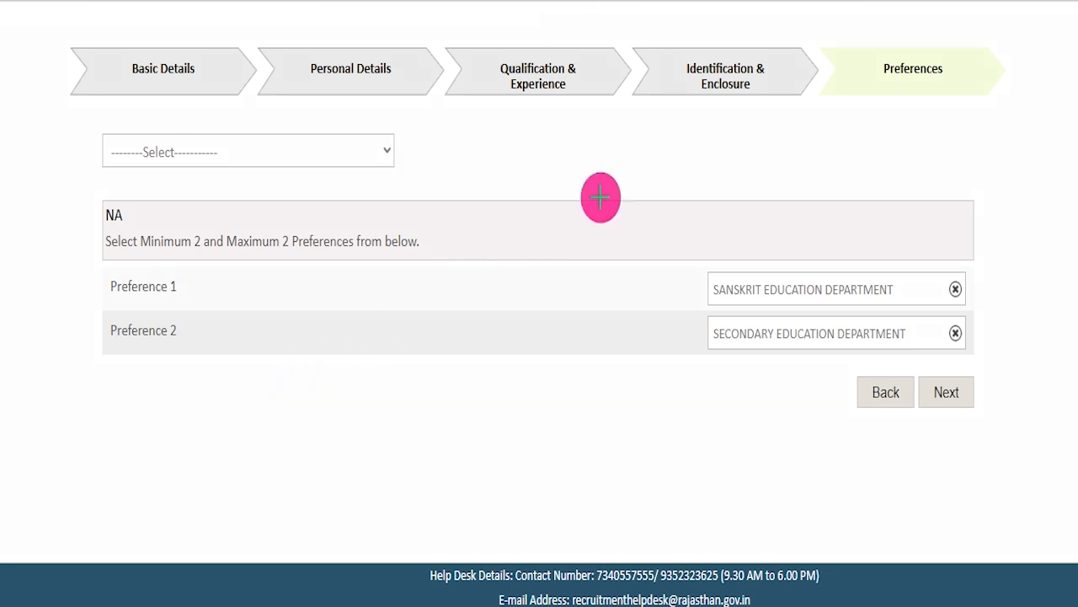
left_click_drag(1027, 222, 955, 360)
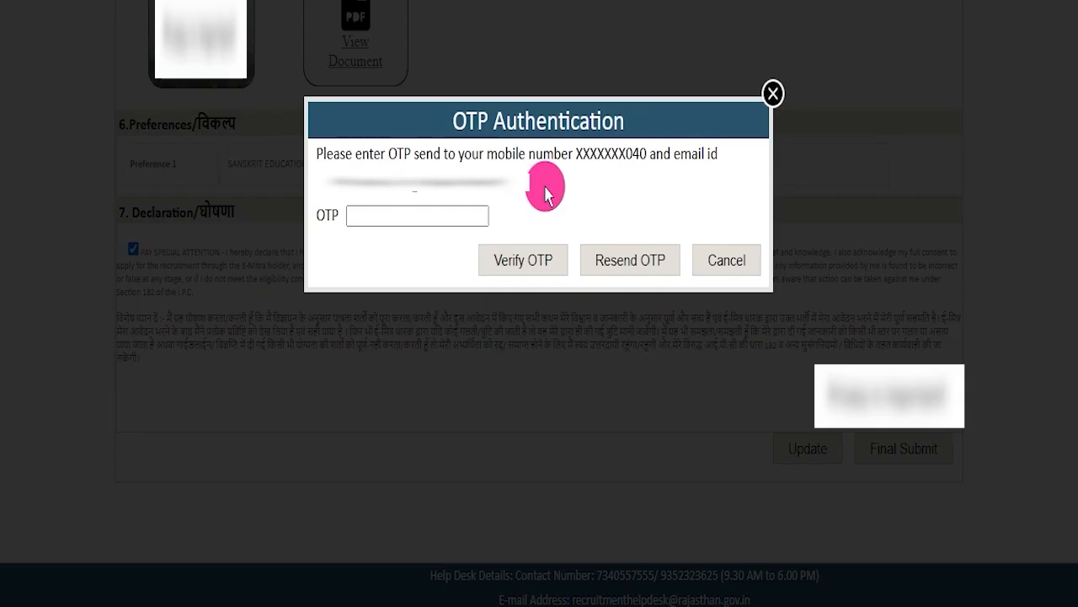
Check which mobile number and email the final submission OTP is sent to, and go to the OTP field.
left_click_drag(581, 154, 612, 154)
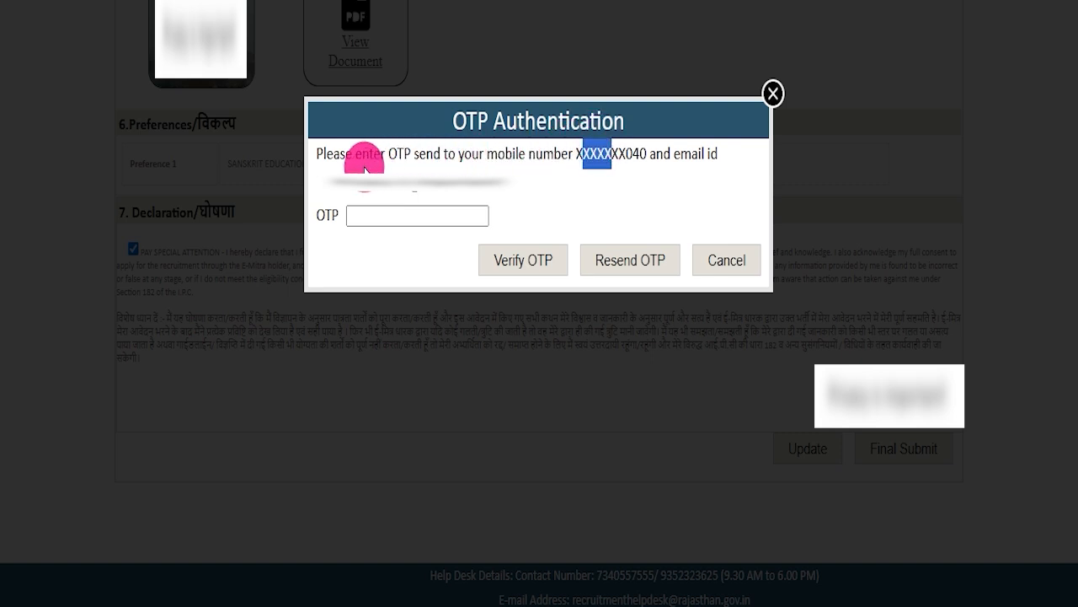
left_click_drag(369, 171, 407, 171)
left_click(428, 211)
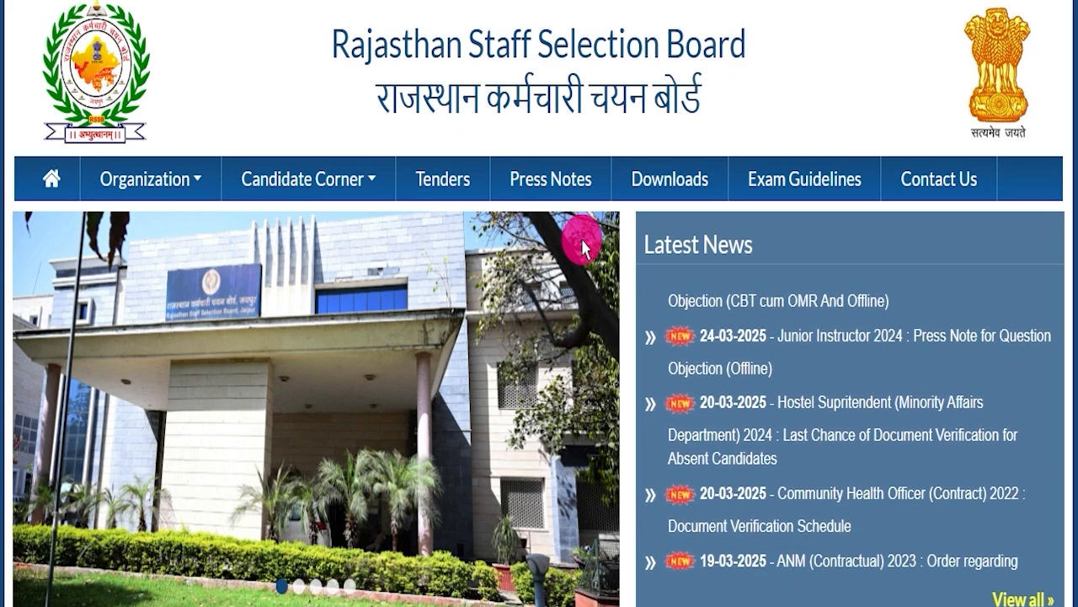
scroll(580, 236, "down", 5)
scroll(578, 240, "up", 5)
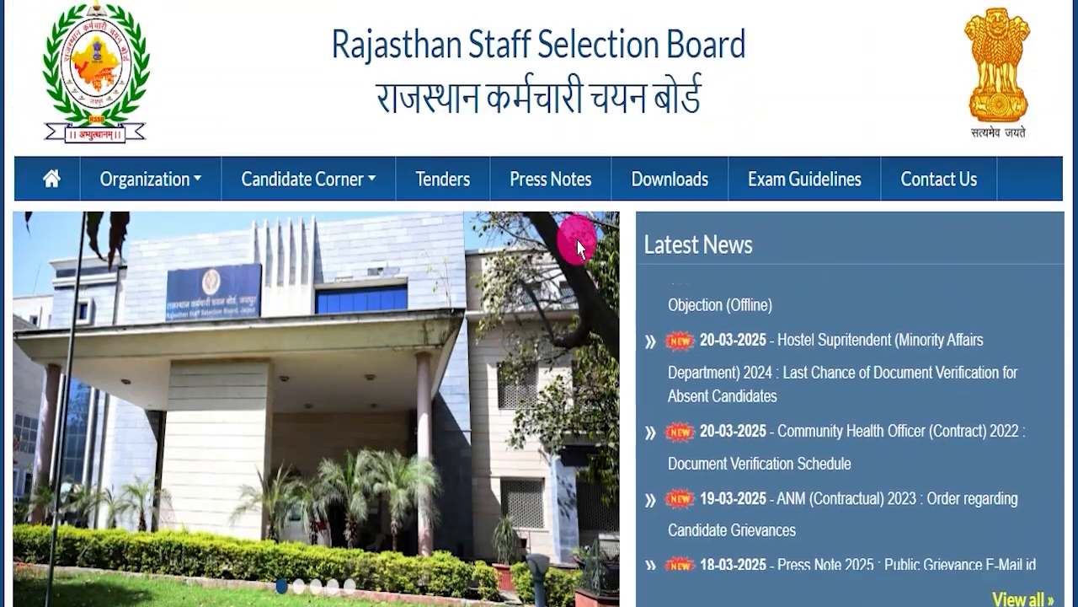